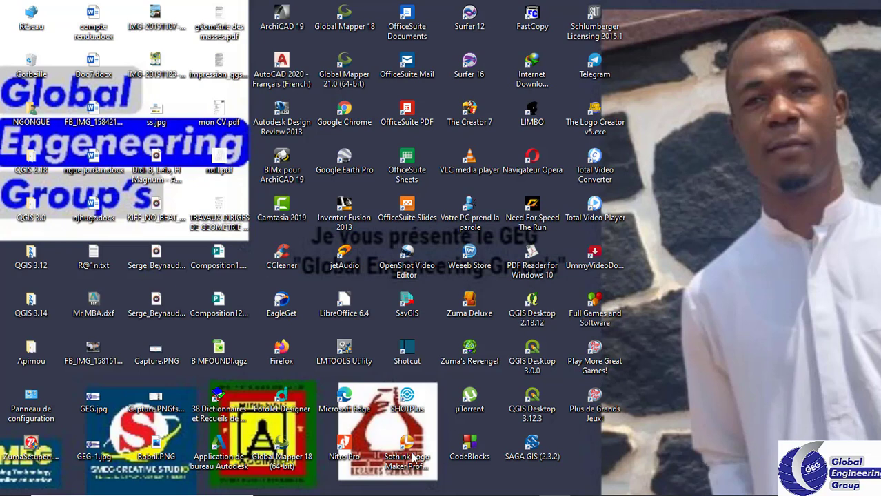
Step: Launch QGIS Desktop 3.14.0 with GRASS from the QGIS 3.14 program group
mouse_move(45, 490)
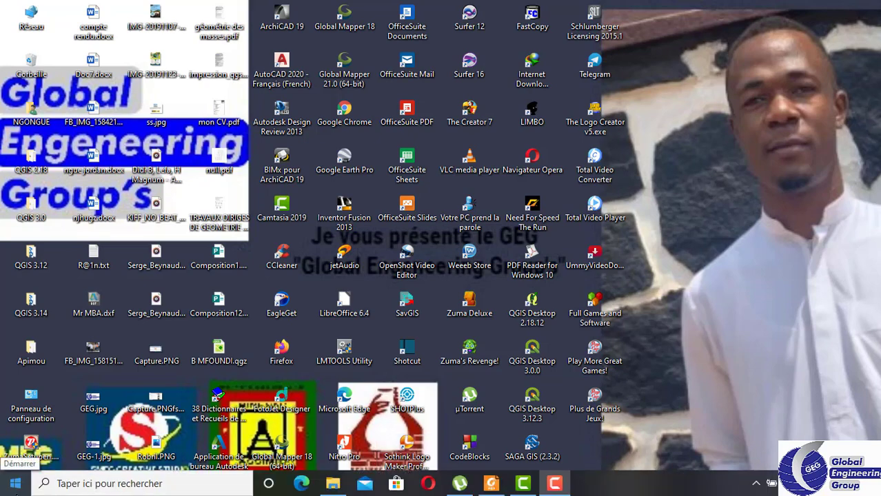
left_click(16, 483)
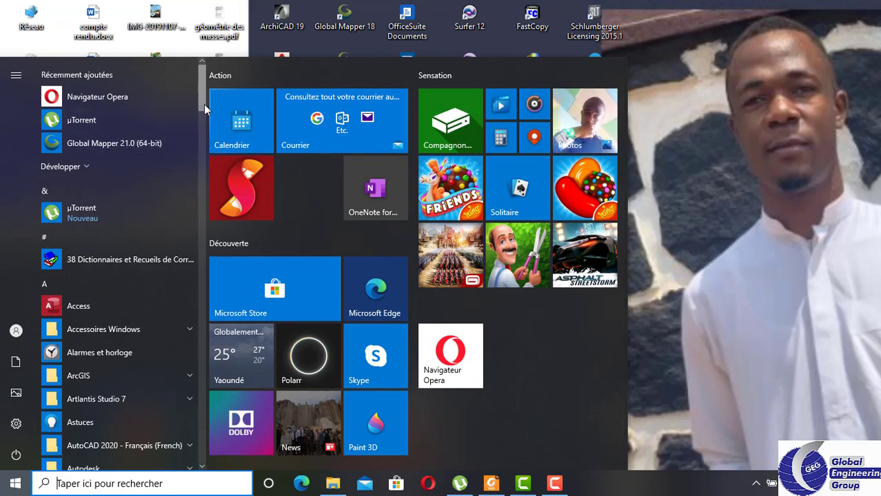
left_click_drag(204, 106, 190, 377)
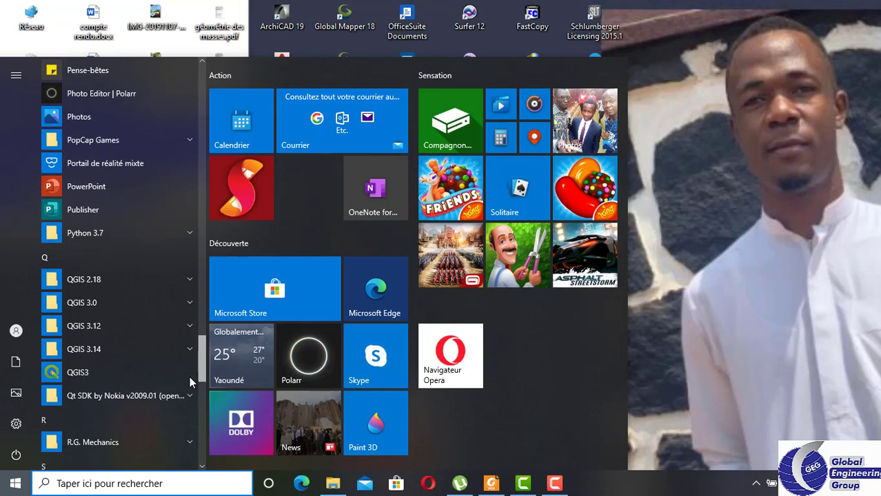
left_click(147, 348)
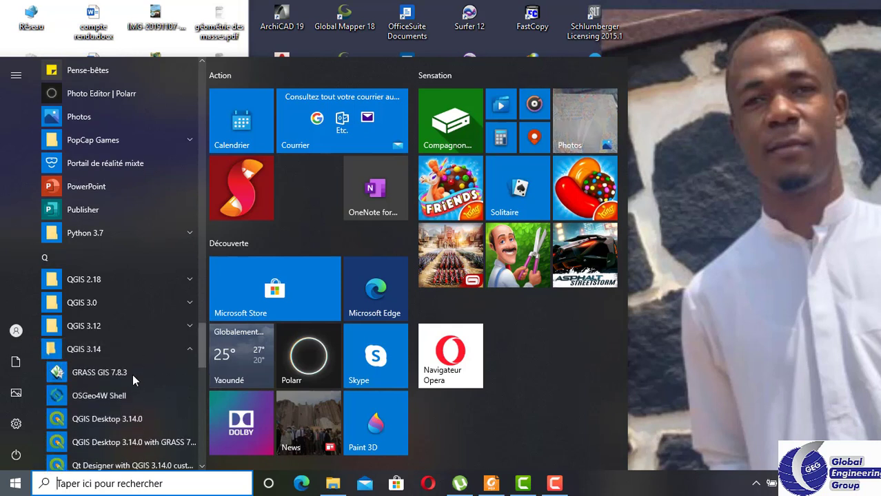
left_click(125, 442)
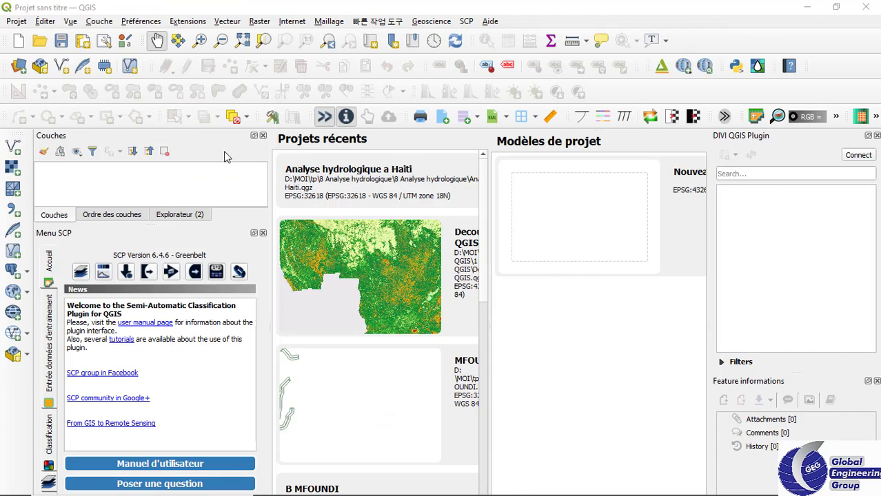
Step: Create a new blank project and start browsing for a vector dataset to add from file
left_click(19, 42)
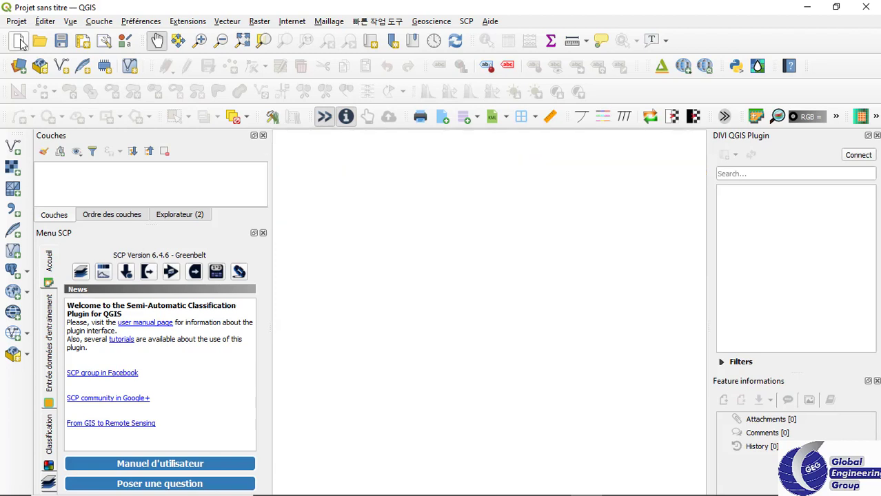
left_click(17, 153)
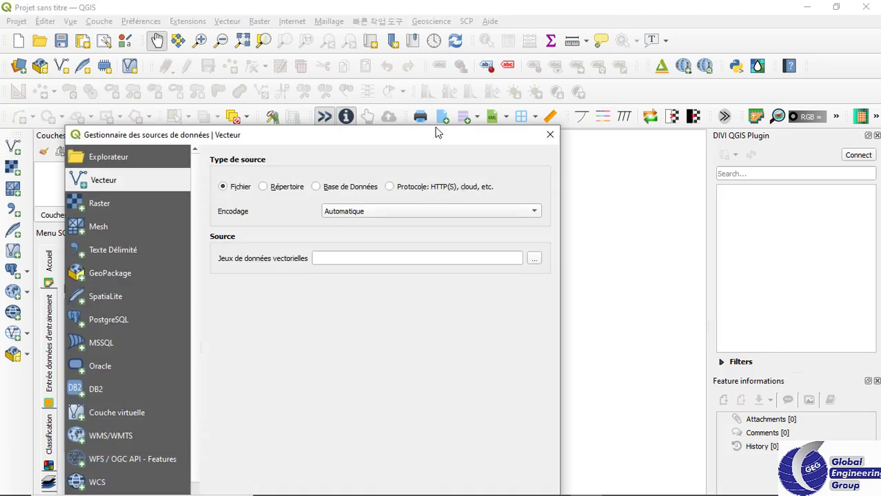
left_click_drag(435, 131, 462, 23)
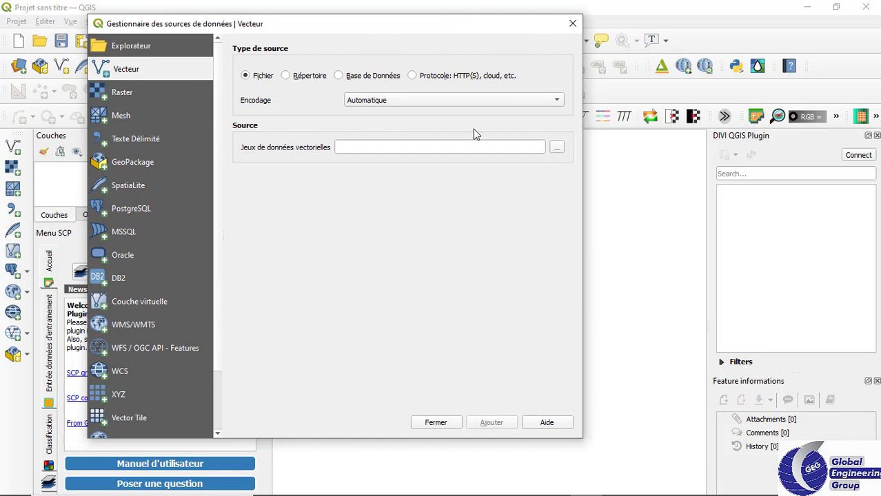
left_click(557, 148)
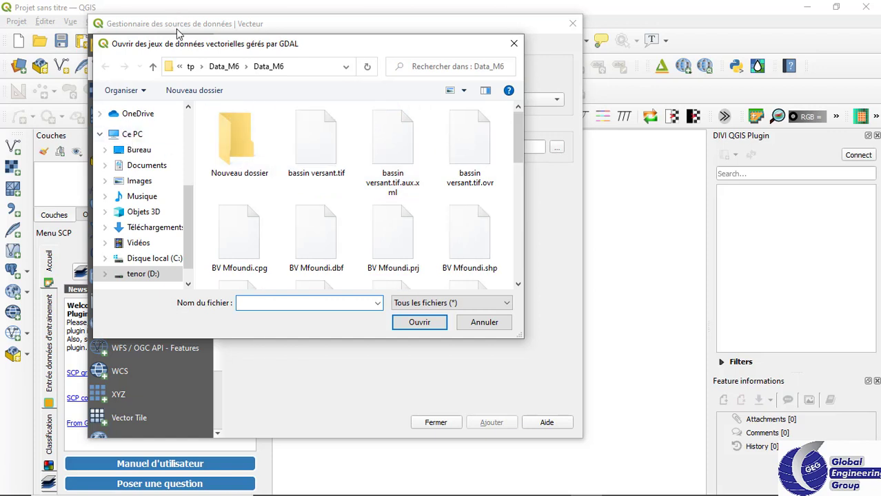
Step: Add ETENDUE_INONDATION_24_AOUT_2010_MODIS_AQUA.shp as a vector layer from SHAPEFILE\ETENDUE_INONDATION inside the "2 Ajout de donnees Attributs Selection" folder
left_click(154, 67)
left_click(153, 66)
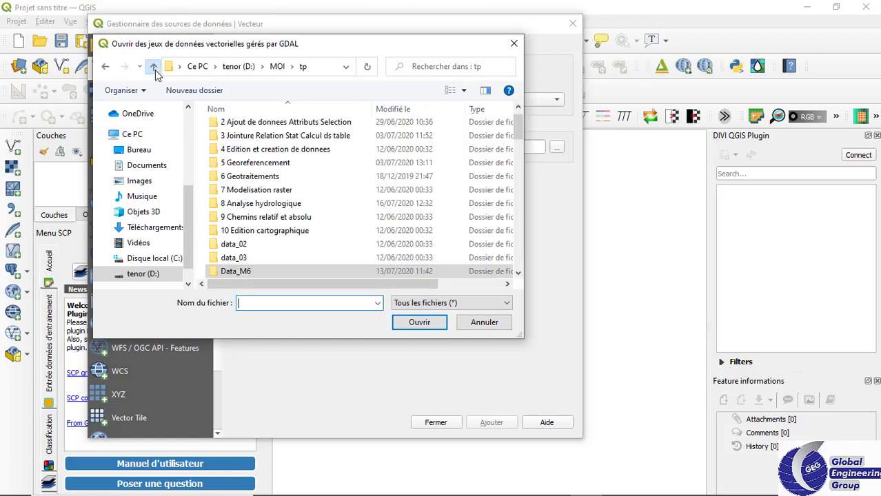
double_click(307, 123)
double_click(306, 129)
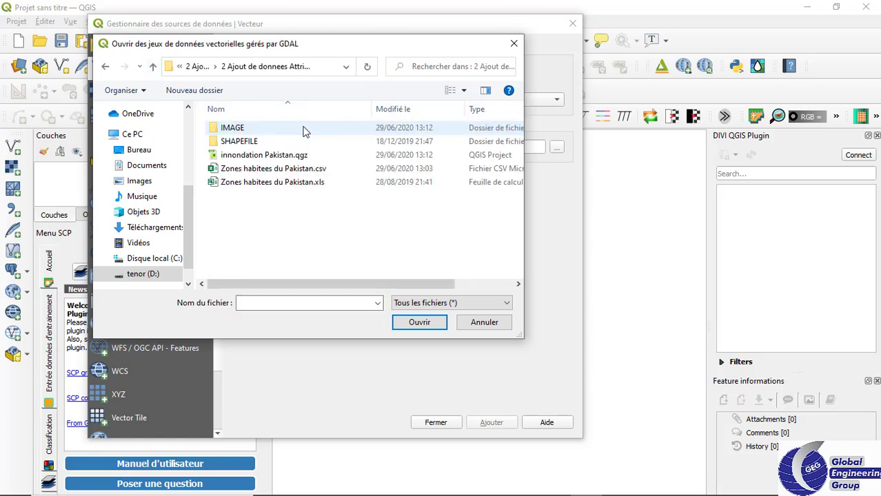
double_click(287, 142)
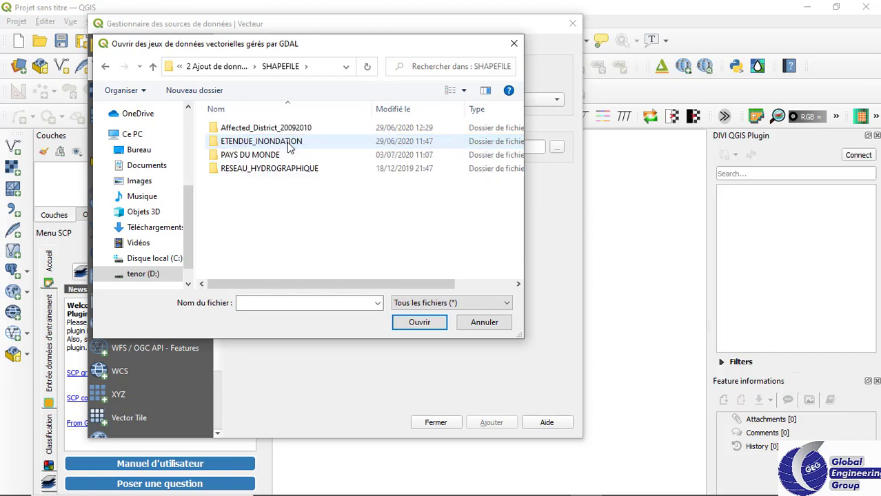
double_click(289, 146)
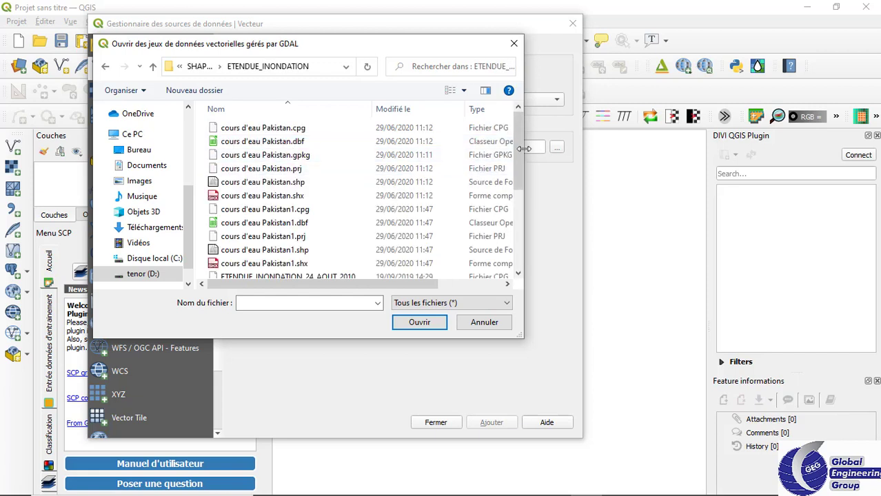
left_click_drag(516, 156, 521, 213)
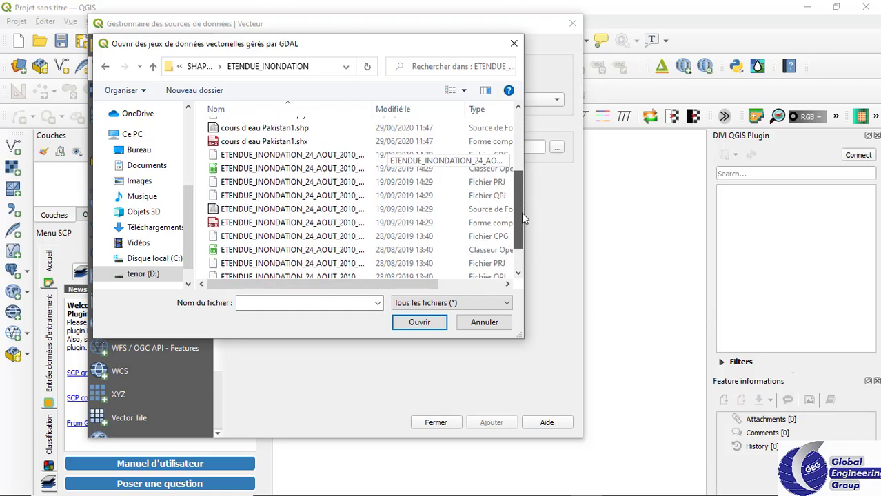
left_click(474, 218)
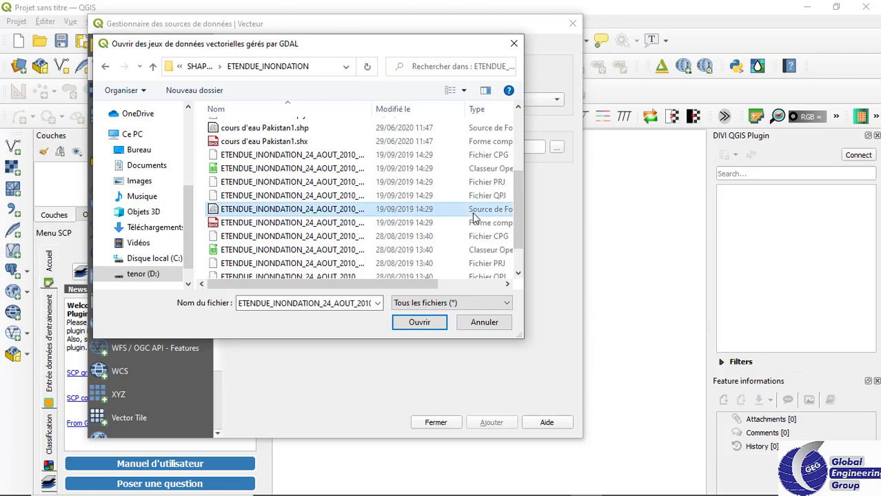
left_click(437, 325)
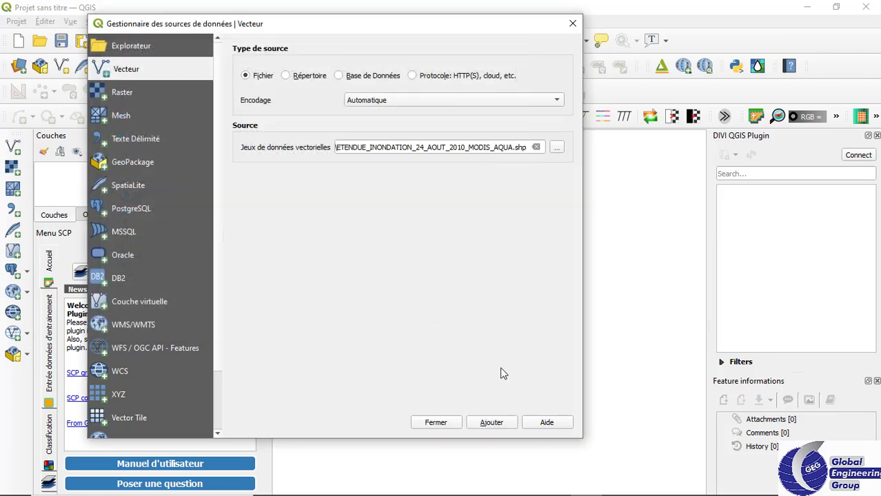
left_click(501, 422)
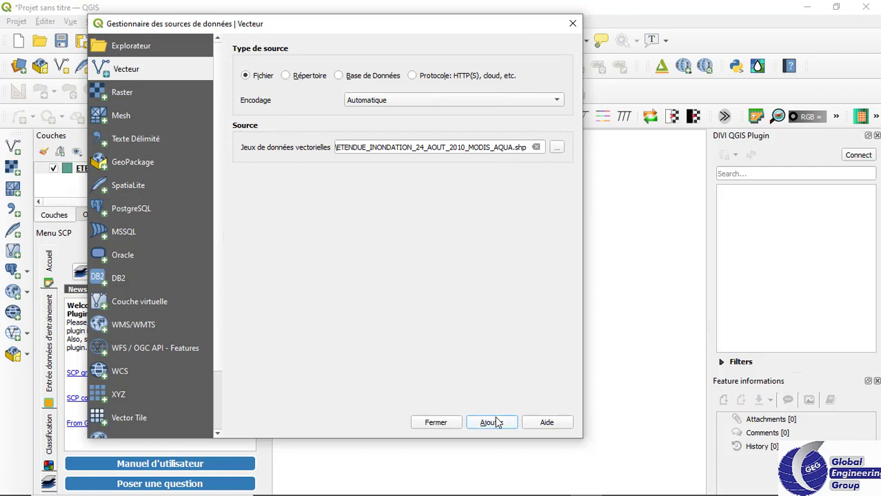
Step: Add the 5 km buffer shapefile ETENDUE_INONDATION_24_AOUT_2010_MODIS_AQUA_ZONE_TAMPON_5KM.shp from the same folder as a vector layer
left_click(557, 148)
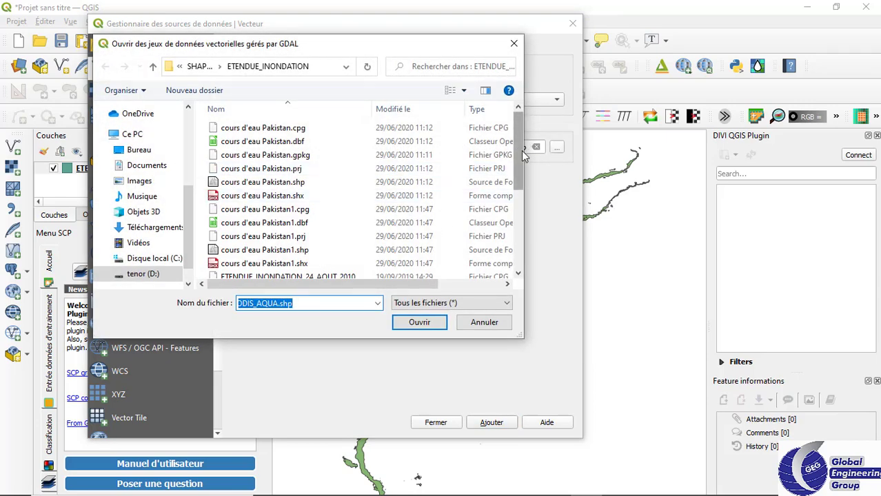
left_click_drag(520, 158, 526, 243)
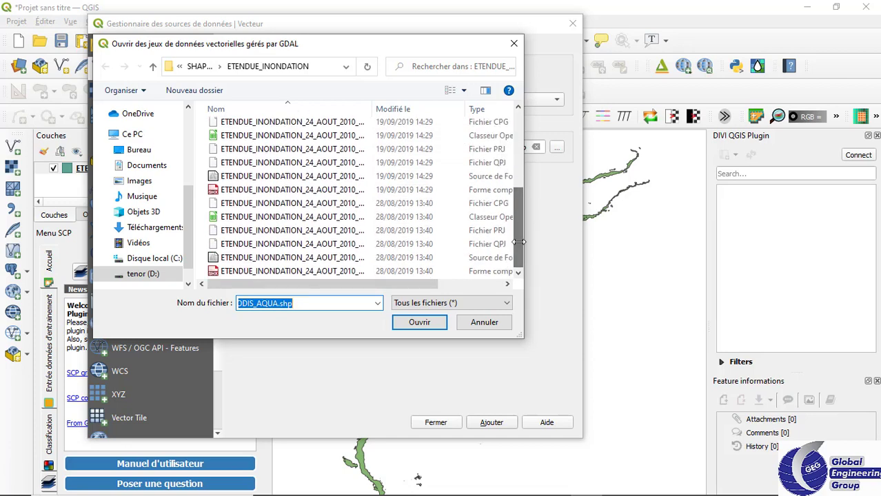
left_click(336, 258)
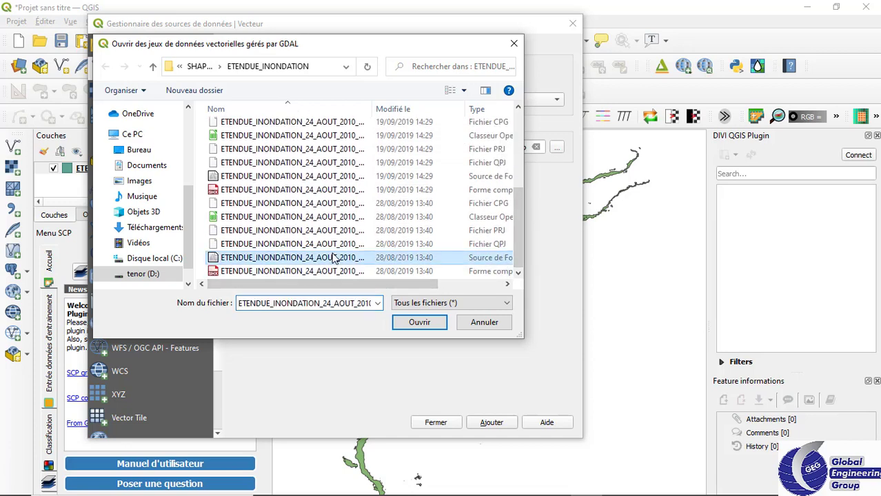
left_click(420, 323)
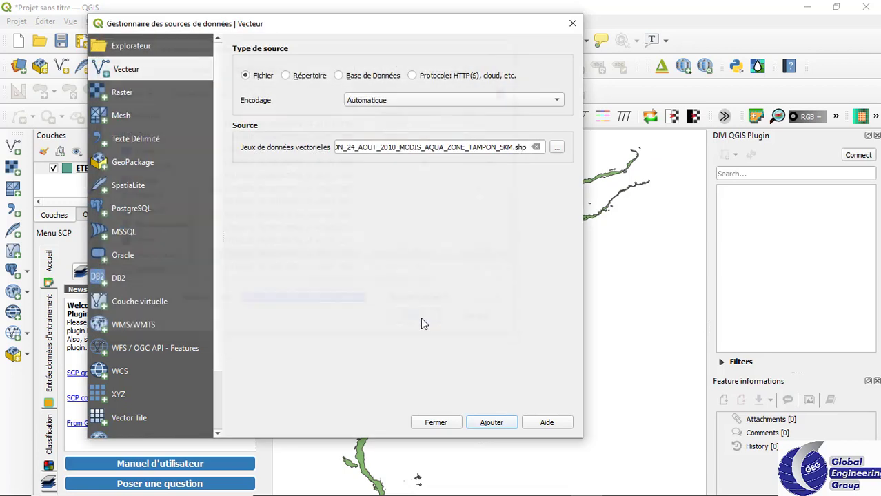
left_click(492, 422)
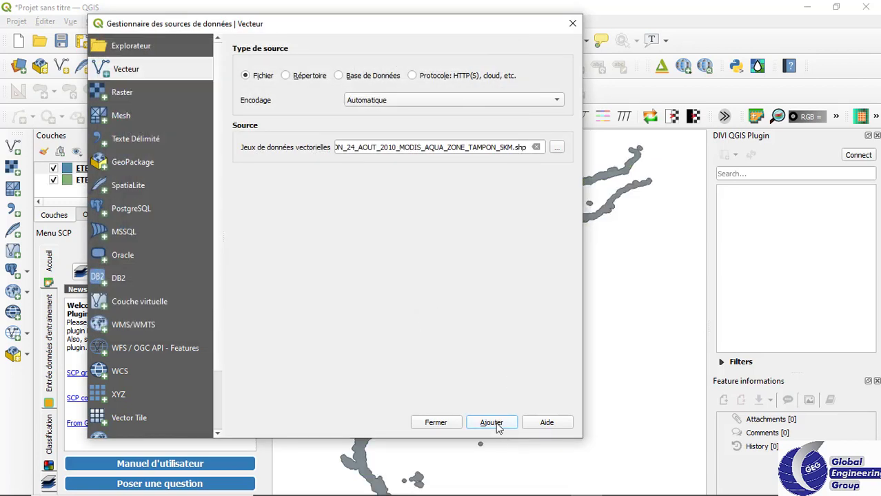
Step: Add the world countries shapefile ne_50m_admin_0_countries.shp from the PAYS DU MONDE folder as a vector layer
left_click(557, 147)
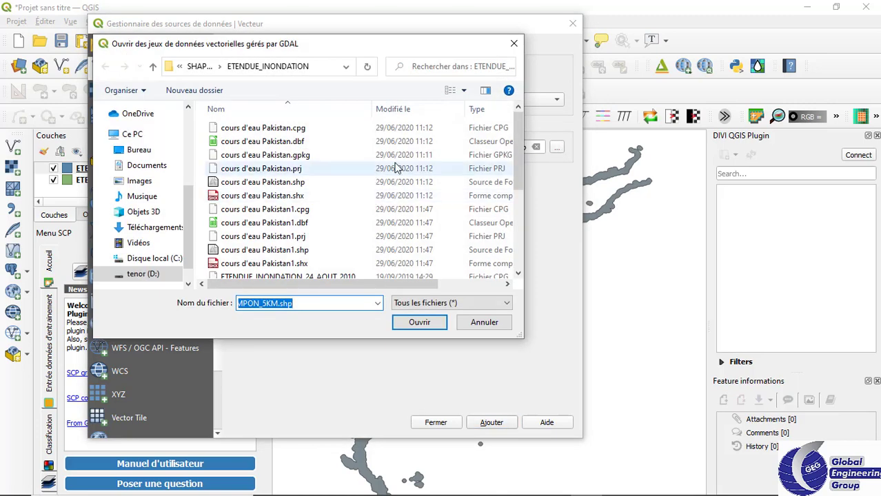
left_click_drag(517, 151, 513, 125)
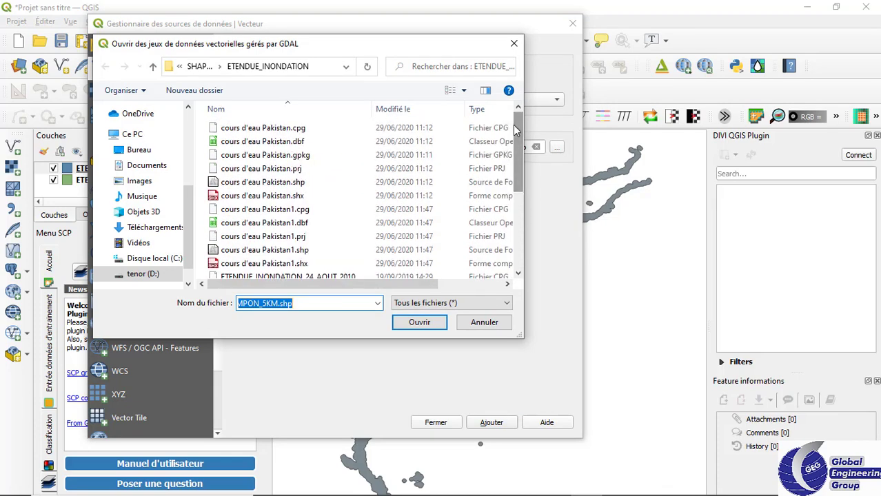
left_click(153, 67)
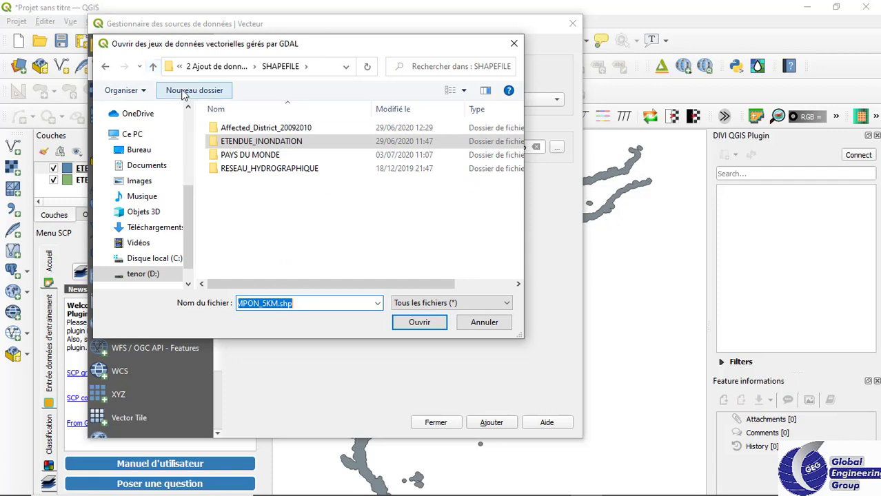
double_click(268, 163)
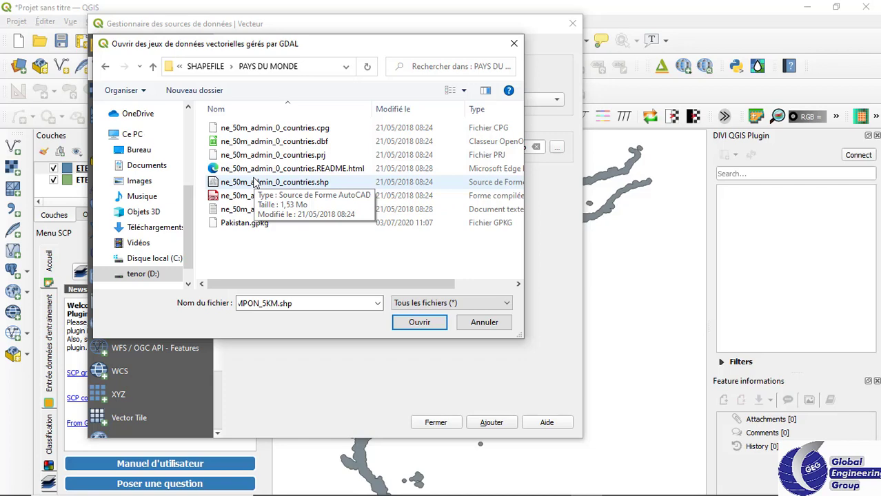
left_click(255, 182)
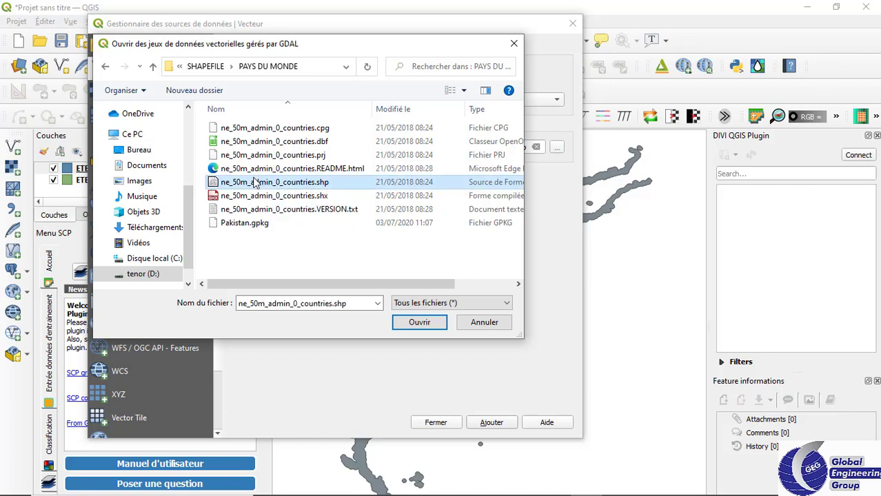
left_click(426, 322)
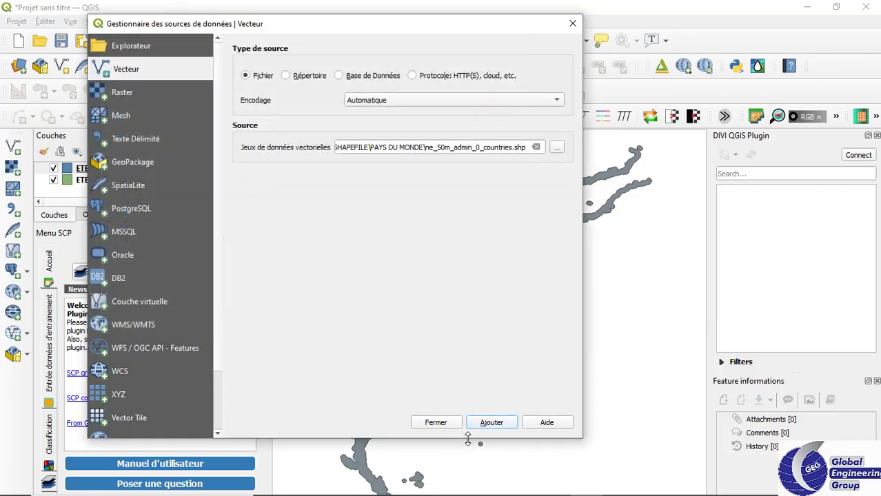
left_click(483, 422)
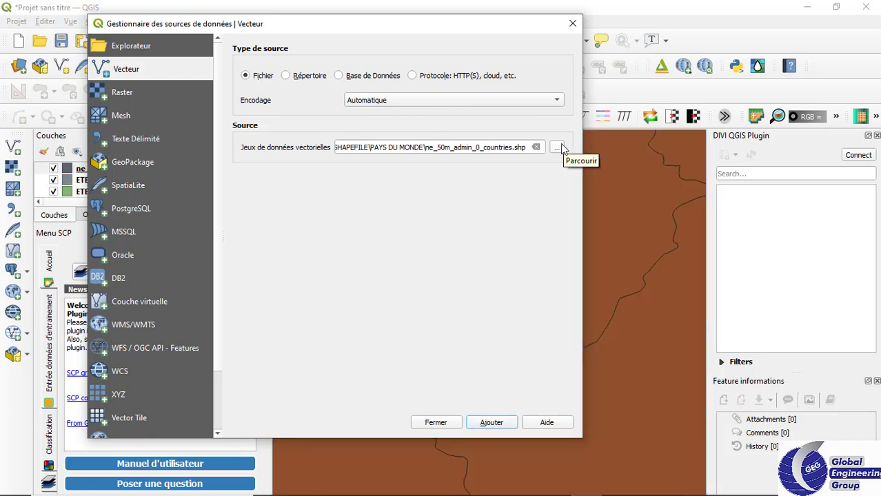
Step: Add the river network shapefile 10m_river_lake_centerlines.shp from the RESEAU_HYDROGRAPHIQUE folder as a vector layer
left_click(558, 148)
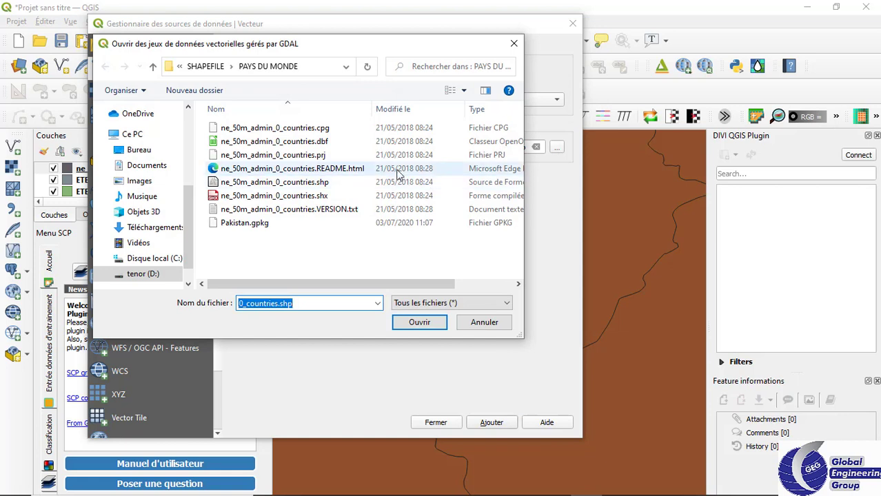
left_click(152, 69)
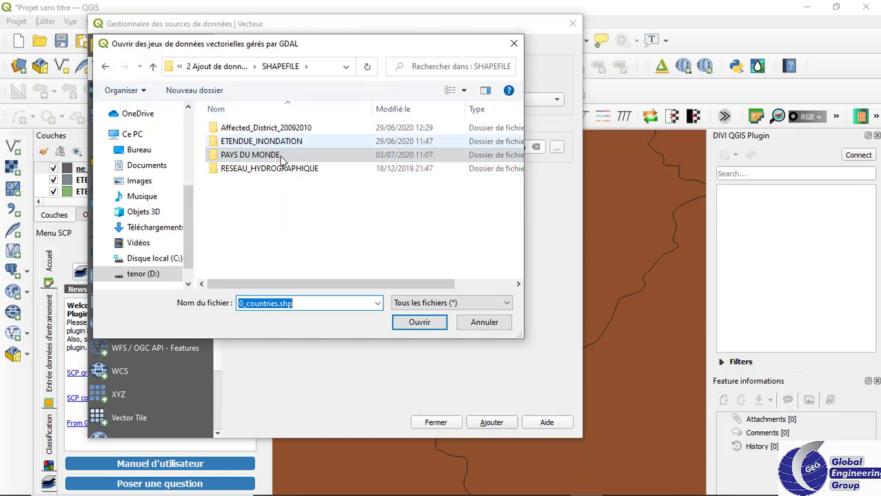
double_click(274, 168)
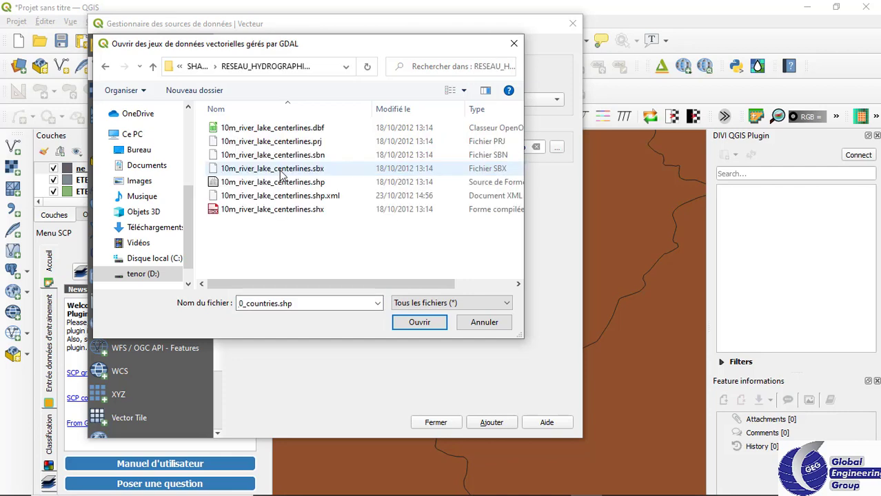
left_click(283, 190)
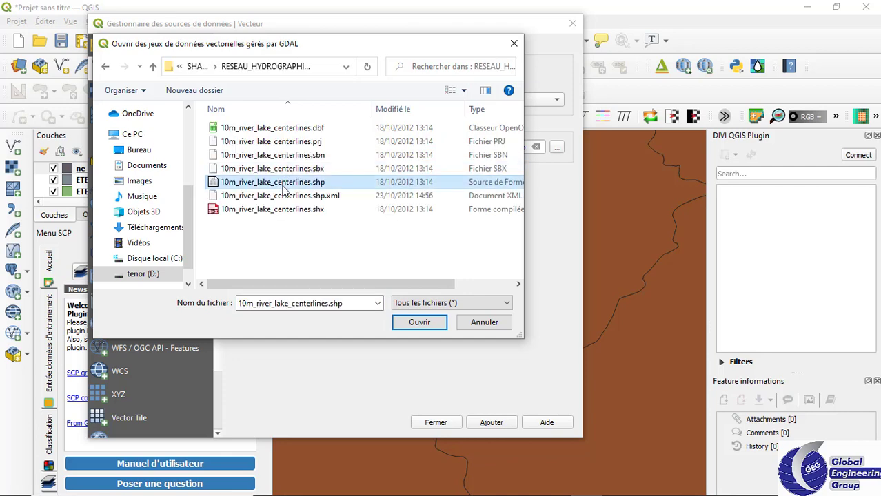
left_click(417, 322)
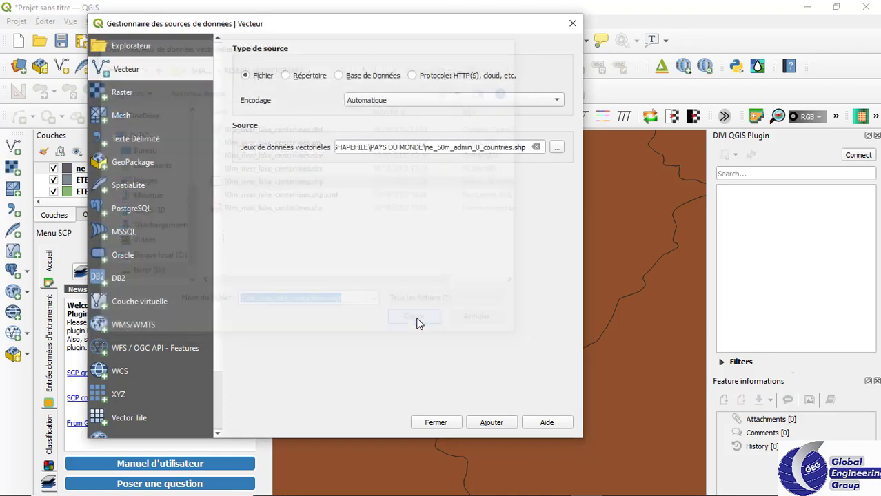
left_click(482, 425)
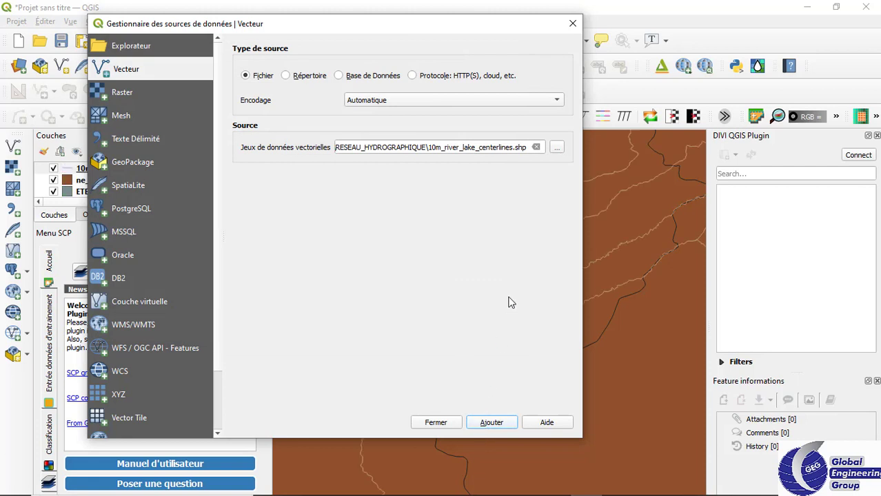
left_click(557, 149)
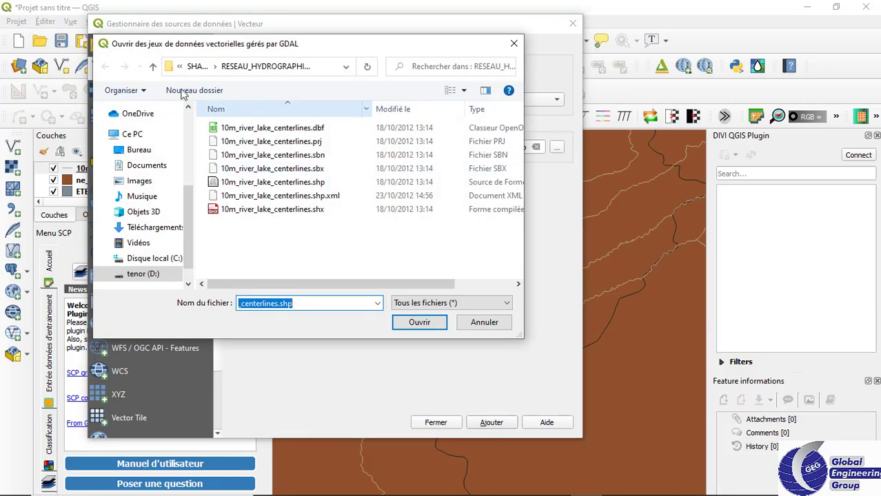
left_click(153, 67)
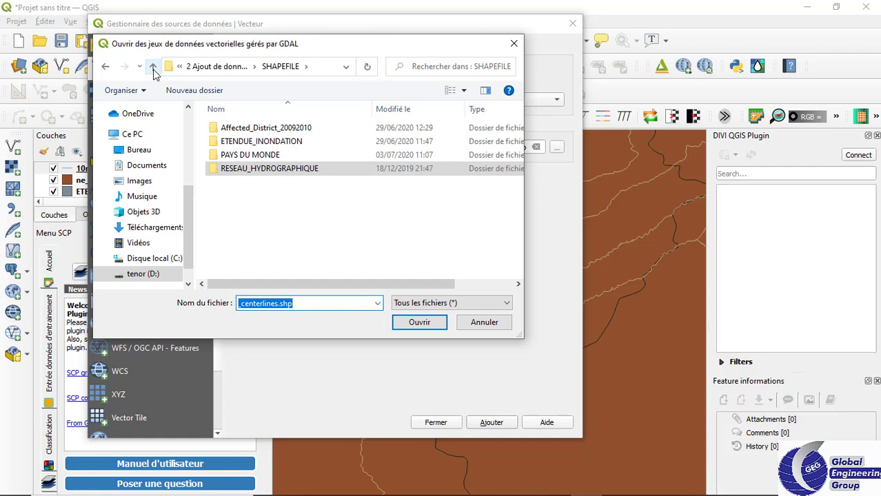
left_click(153, 67)
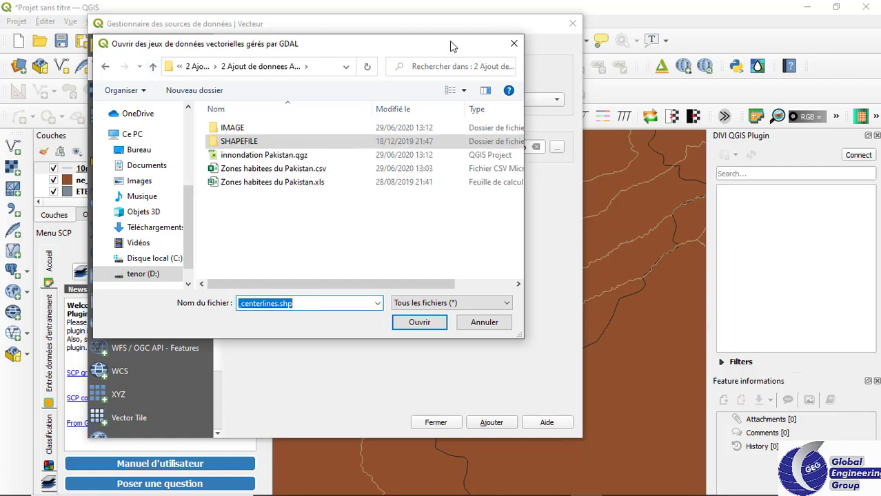
left_click(513, 46)
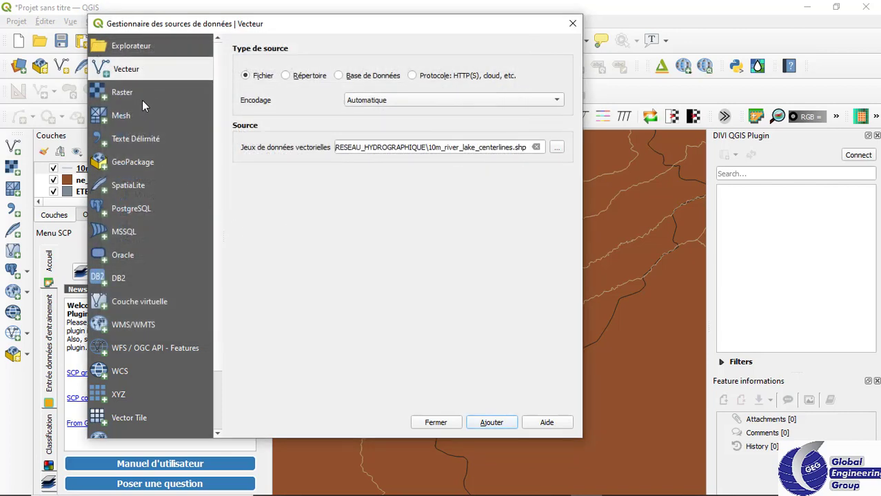
Step: Add the satellite image Pakistan_31_JULY_2009_TERRA_1km_CLIP.tif from the IMAGE folder as a raster layer and close the data source manager
left_click(123, 97)
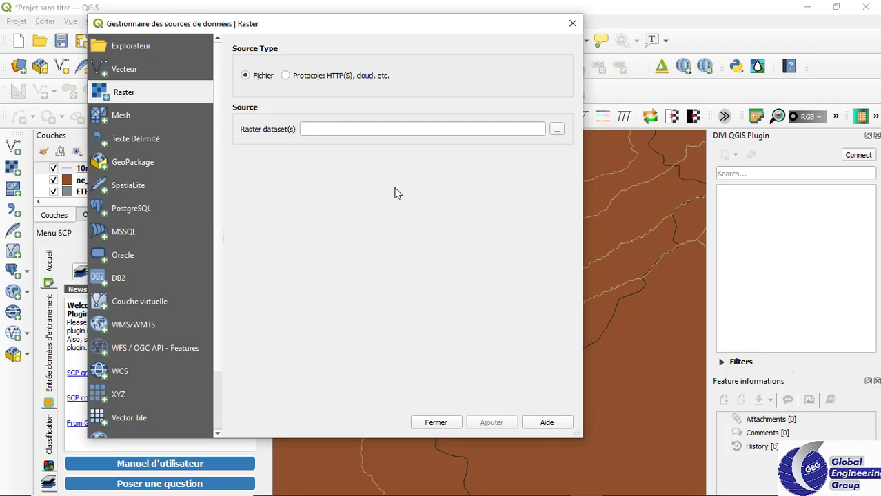
left_click(558, 130)
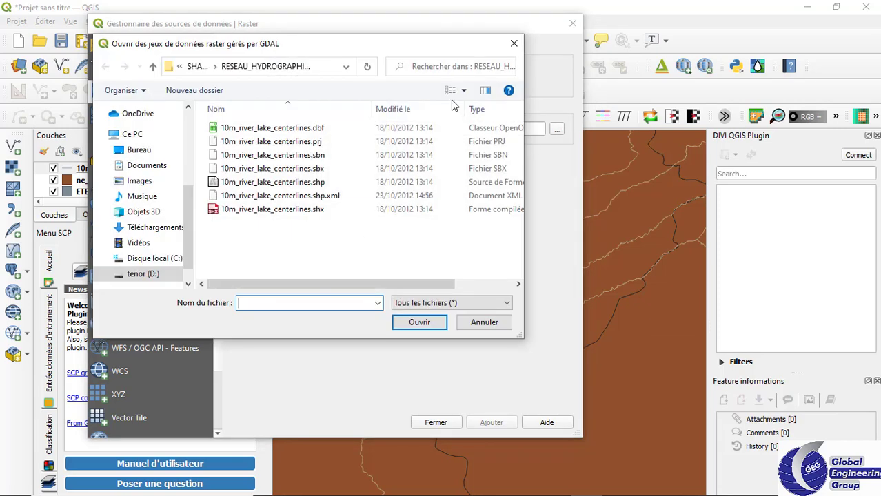
left_click(153, 67)
left_click(153, 67)
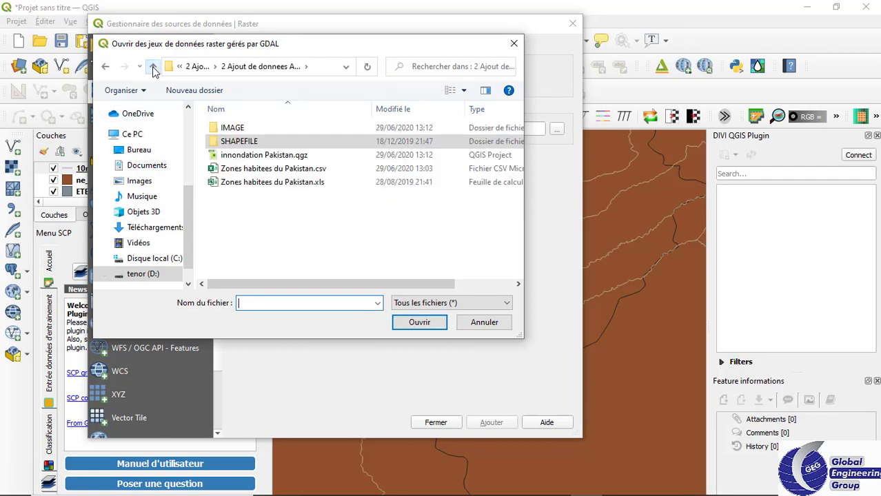
double_click(233, 128)
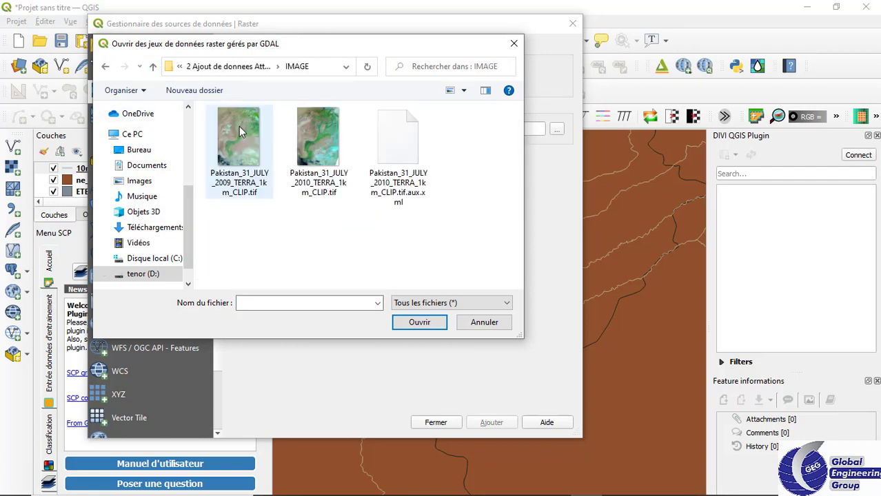
left_click(239, 146)
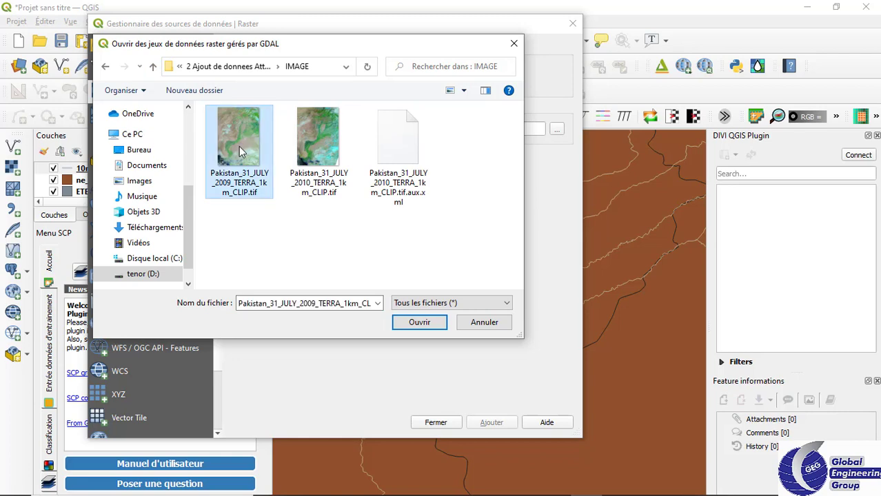
left_click(407, 323)
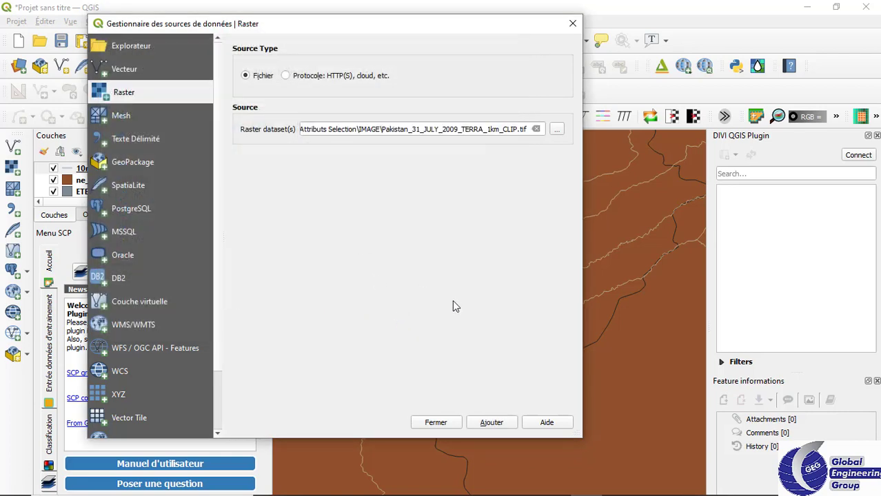
left_click(491, 423)
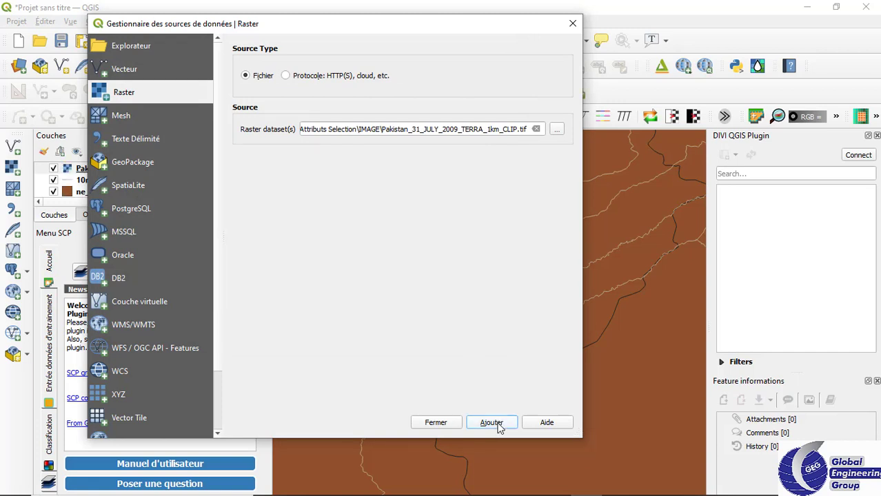
left_click(572, 24)
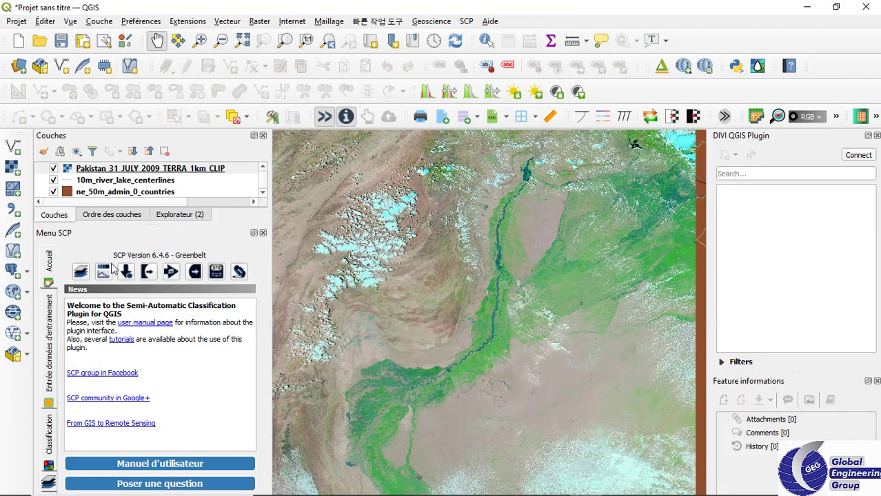
Step: Dock the SCP menu together with the layer list as tabs, restore down the window, and bring the layer list forward
left_click_drag(113, 235, 117, 208)
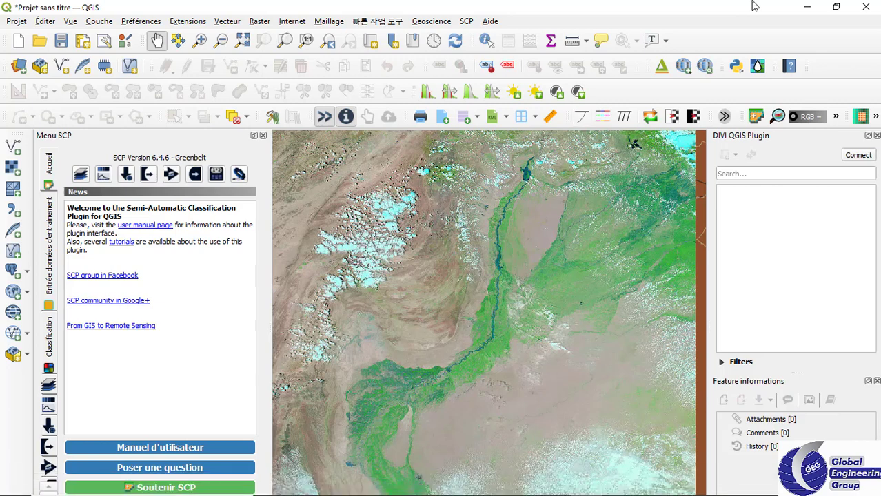
left_click(836, 8)
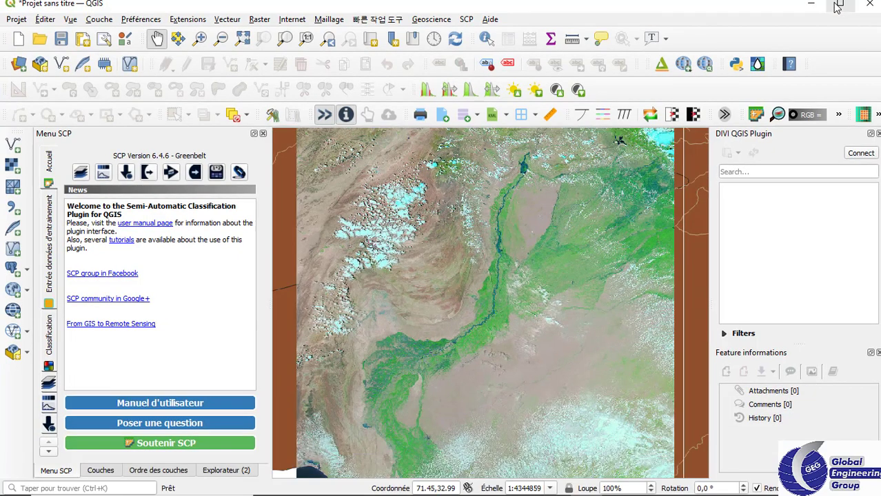
mouse_move(431, 491)
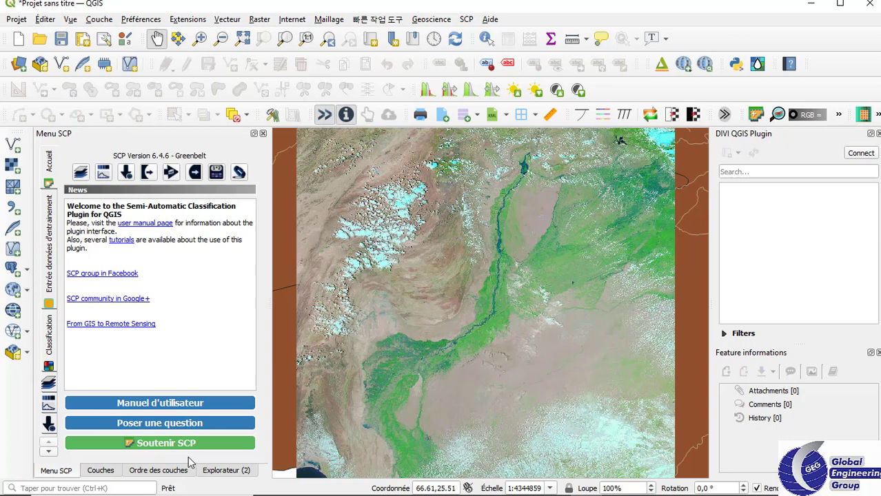
left_click(115, 472)
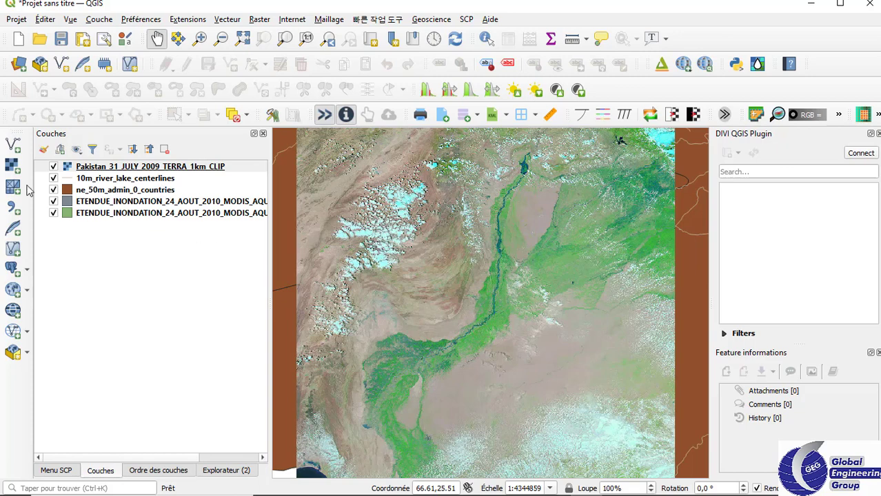
Step: Hide the Pakistan July 2009 raster and give the ne_50m_admin_0_countries layer's simple fill a transparent fill colour
left_click(54, 167)
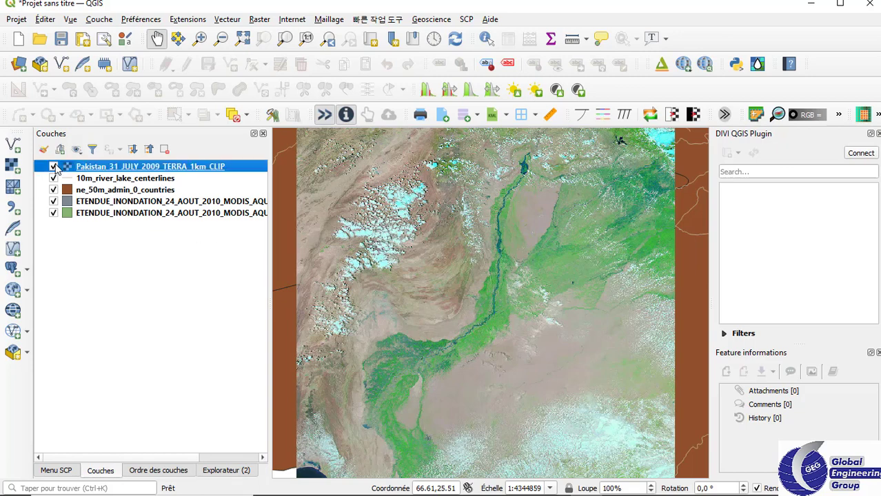
left_click(80, 193)
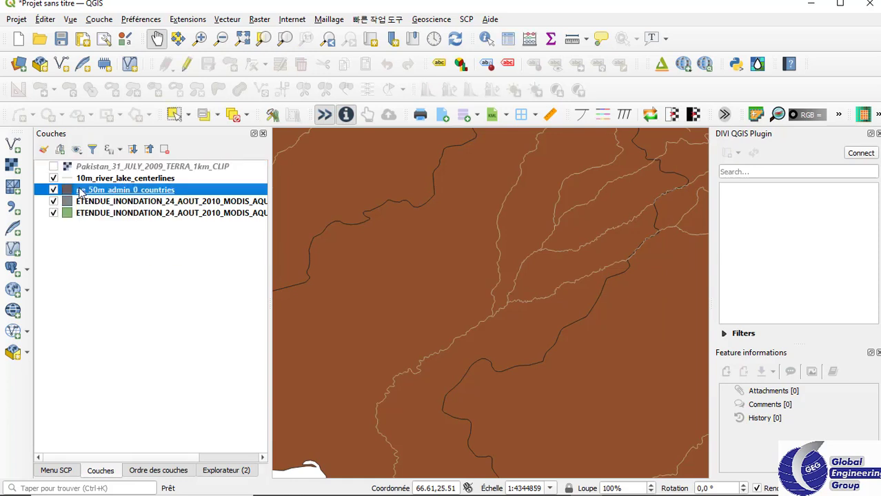
double_click(80, 190)
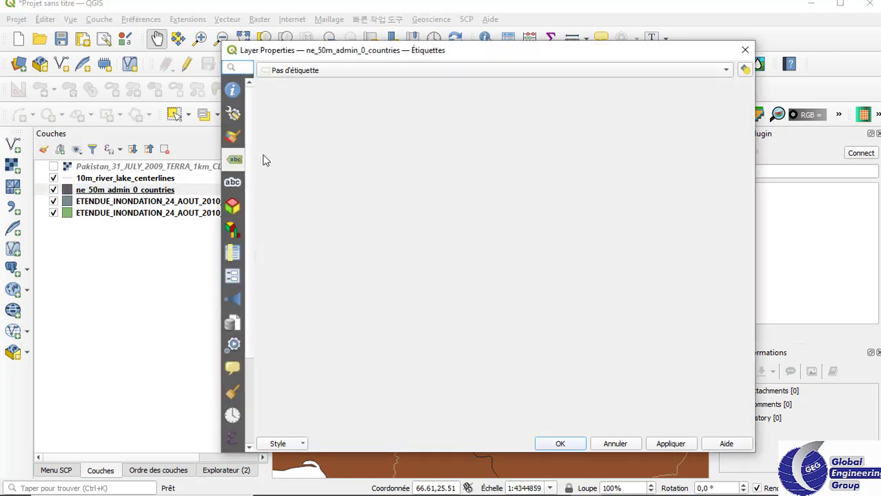
left_click(233, 138)
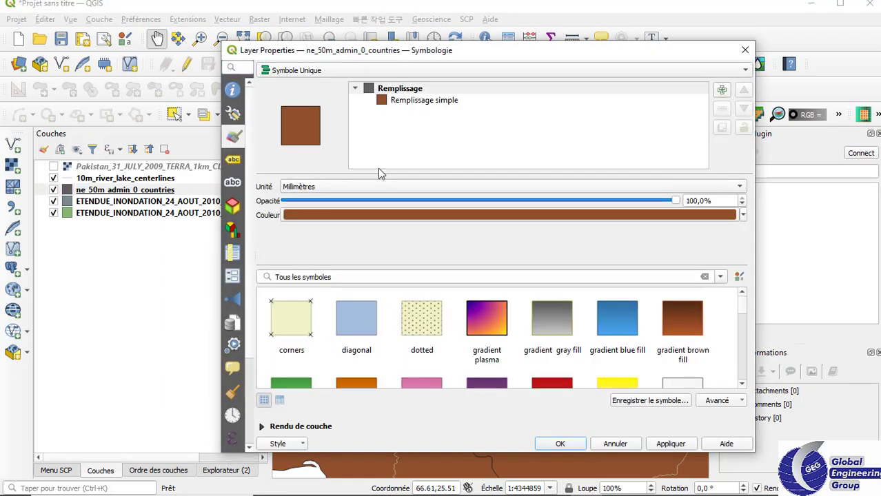
left_click(433, 101)
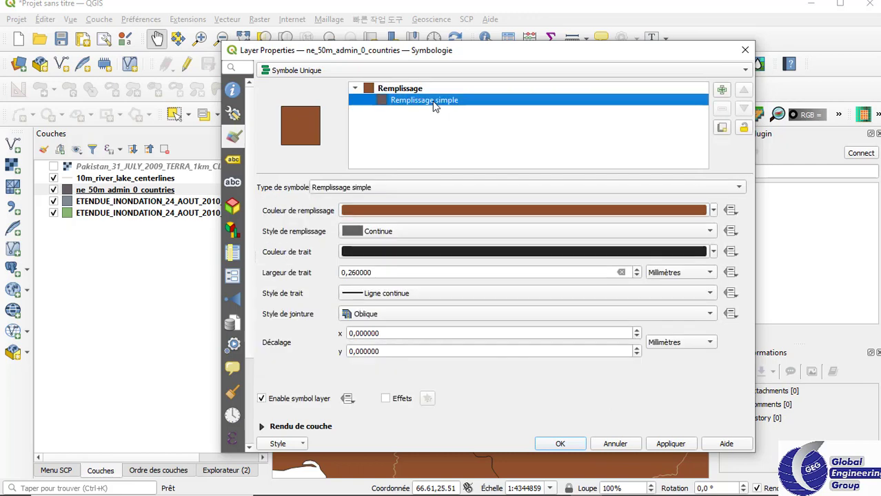
left_click(390, 187)
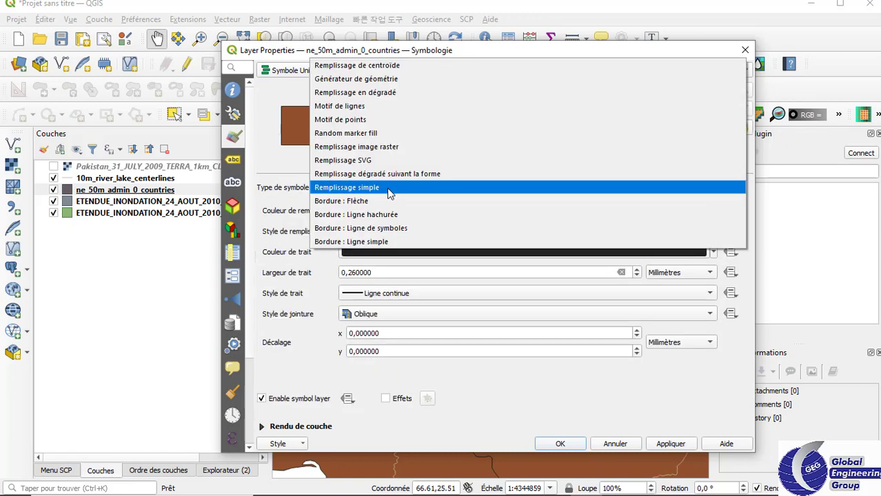
left_click(387, 193)
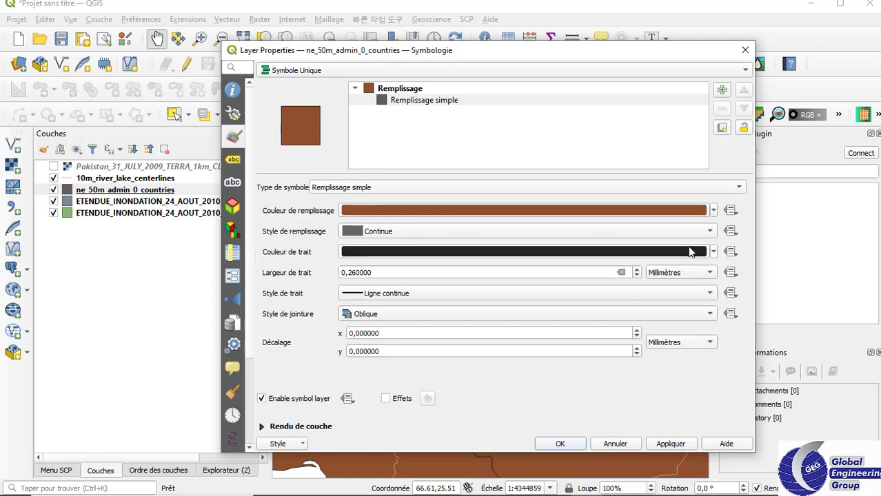
left_click(713, 211)
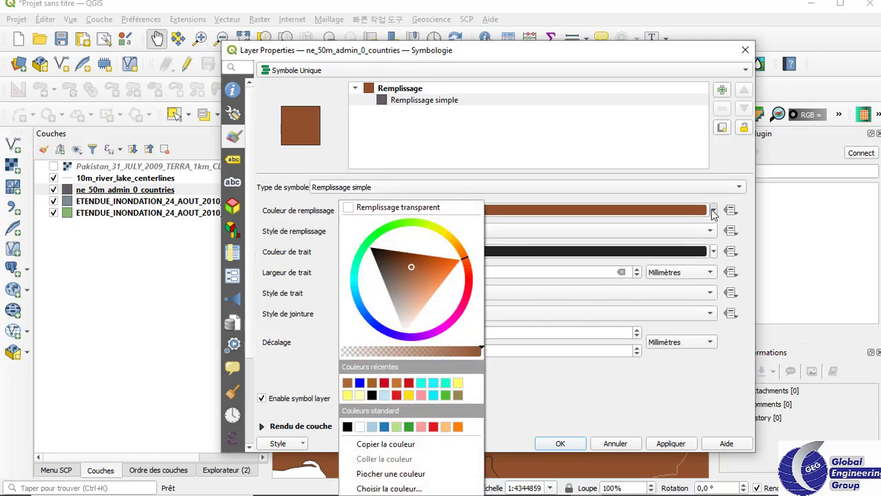
left_click(423, 210)
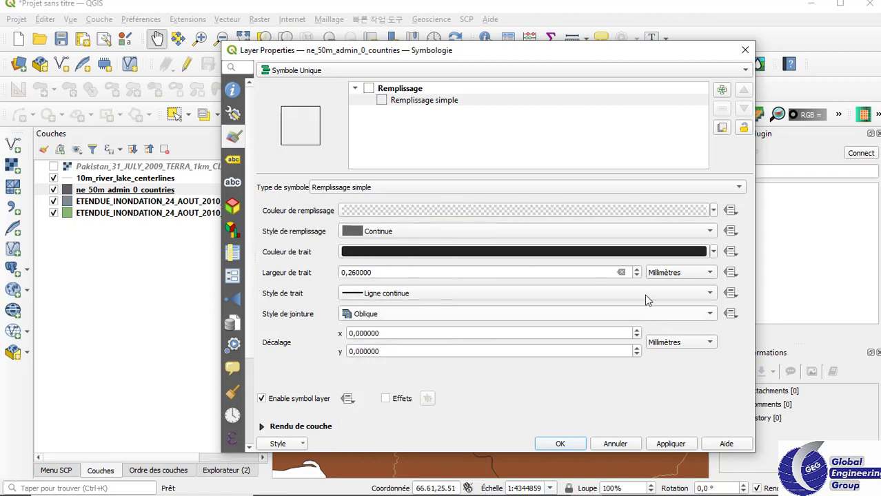
Step: Set the countries layer's stroke width to 0.66 mm and apply the symbology
left_click(636, 270)
left_click(636, 271)
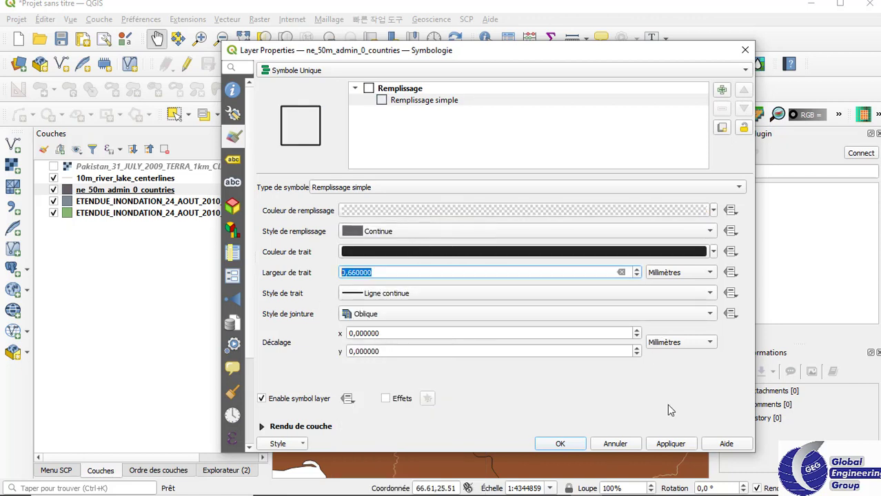
left_click(669, 445)
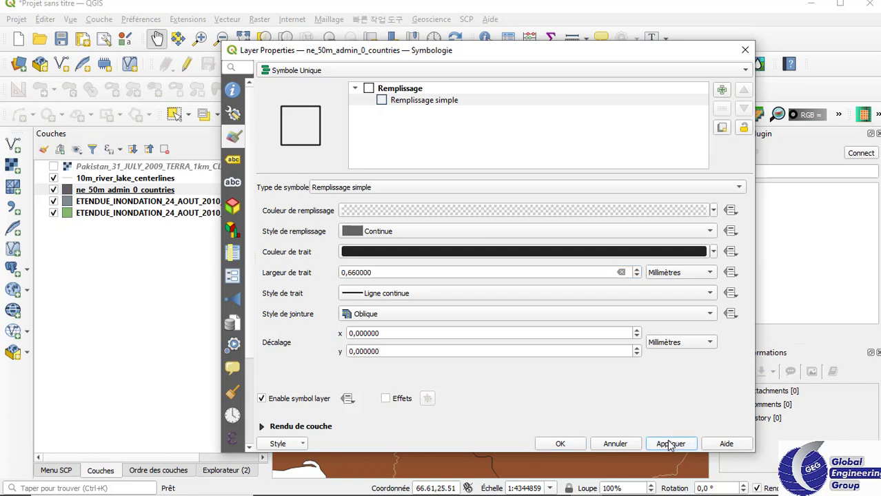
left_click(560, 448)
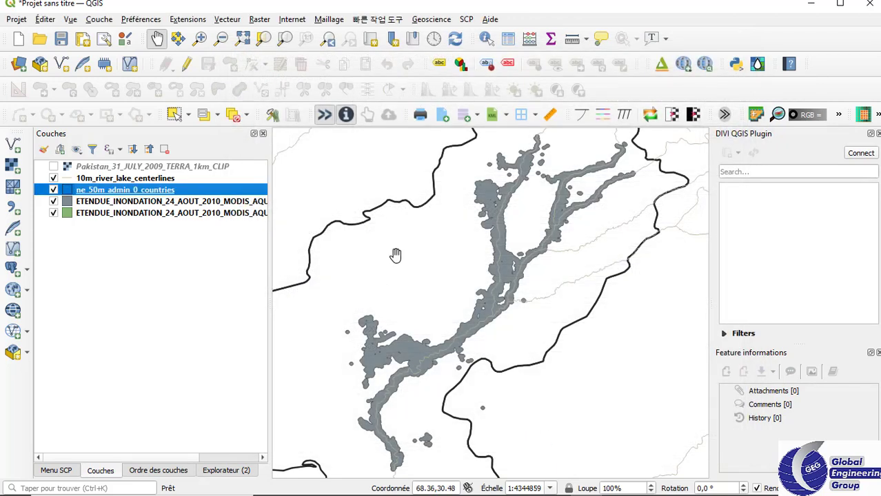
Step: Label the ne_50m_admin_0_countries layer with simple labels (Étiquettes simples) based on the NAME field
double_click(196, 195)
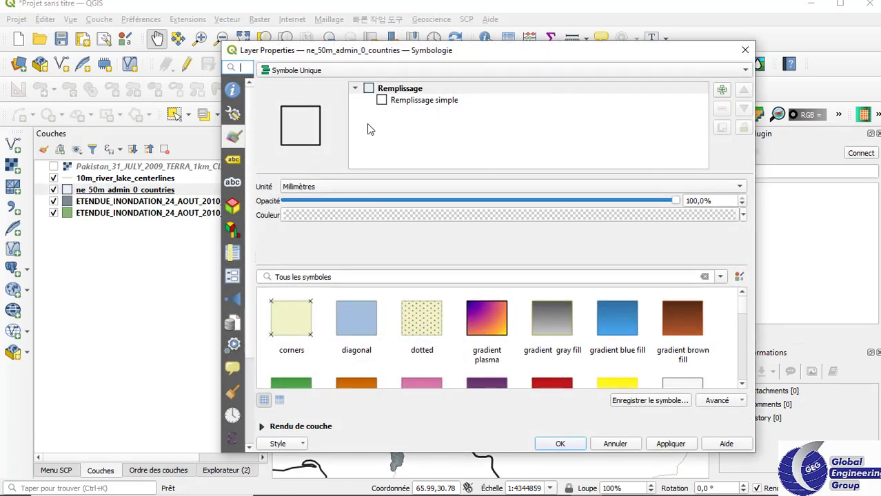
left_click(238, 161)
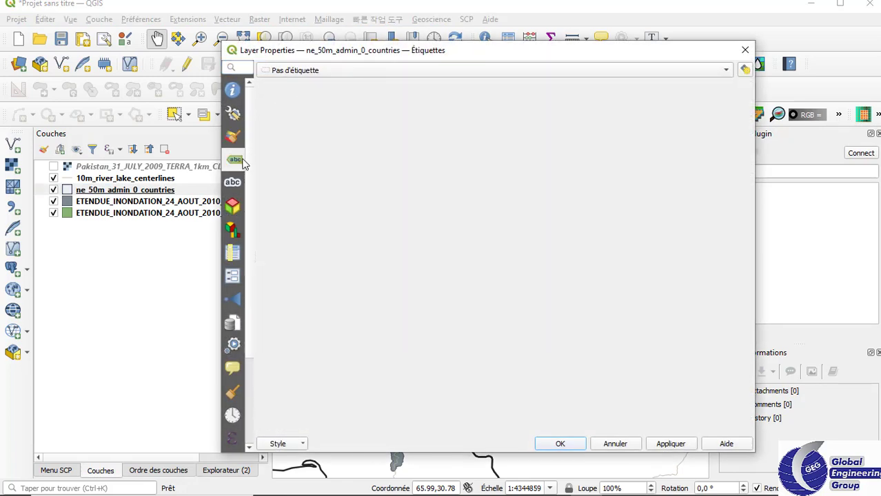
left_click(340, 71)
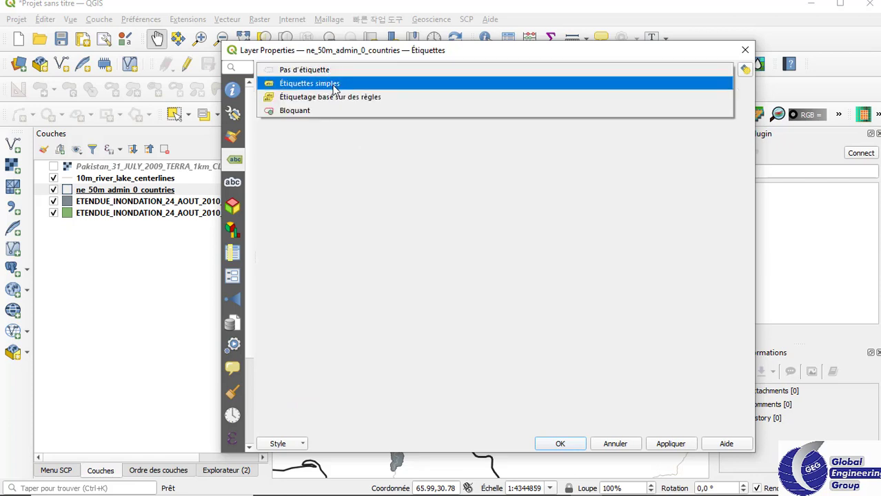
left_click(335, 89)
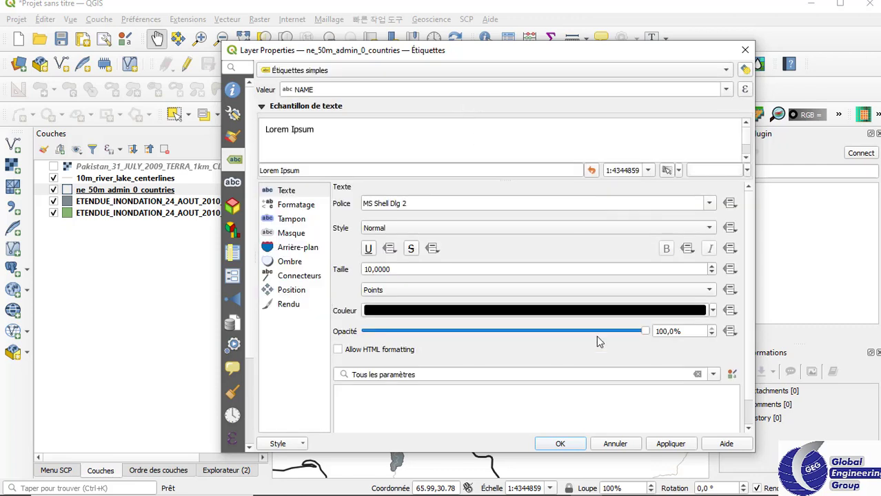
left_click(683, 445)
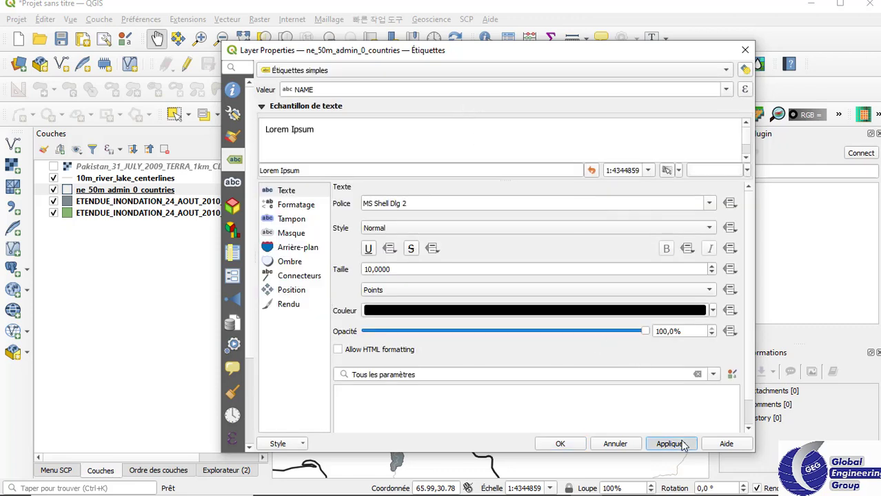
left_click(580, 446)
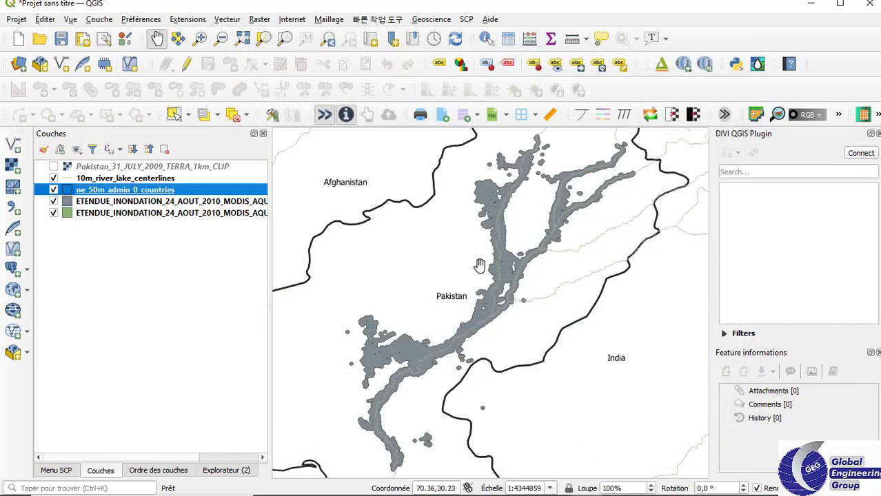
left_click(243, 39)
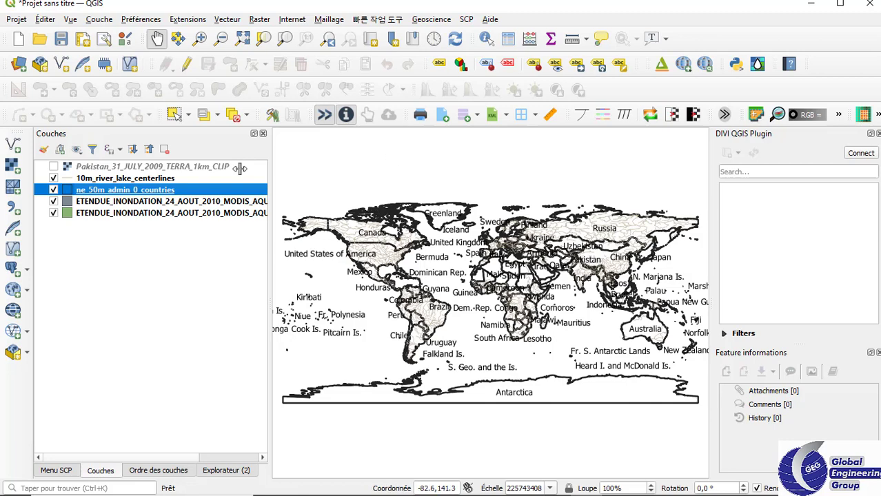
Step: Select the Pakistan polygon in the ne_50m_admin_0_countries layer
left_click(163, 204)
right_click(163, 204)
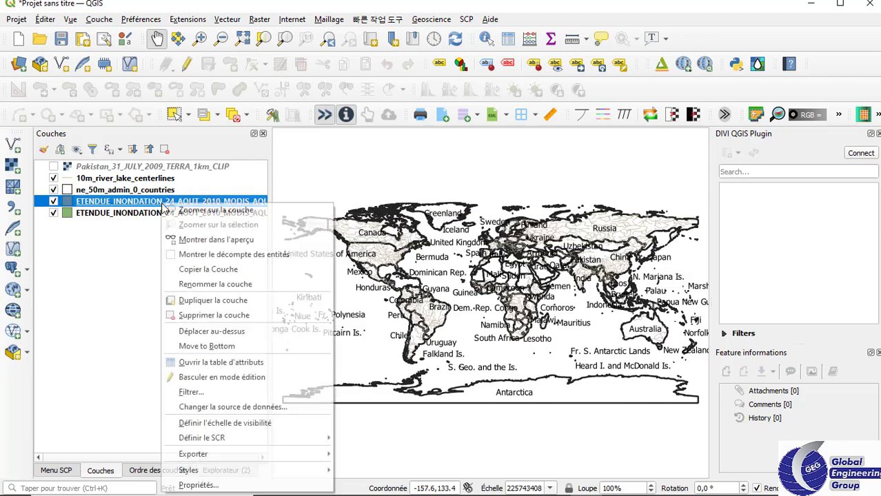
left_click(195, 210)
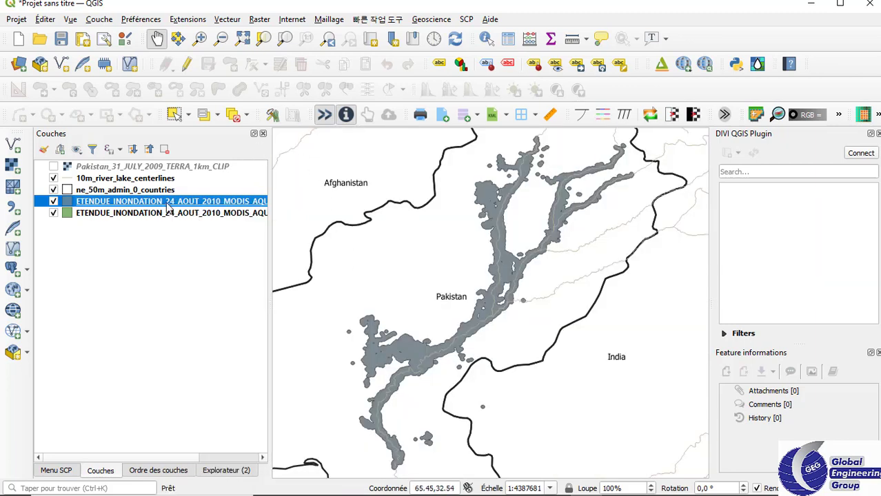
left_click(133, 180)
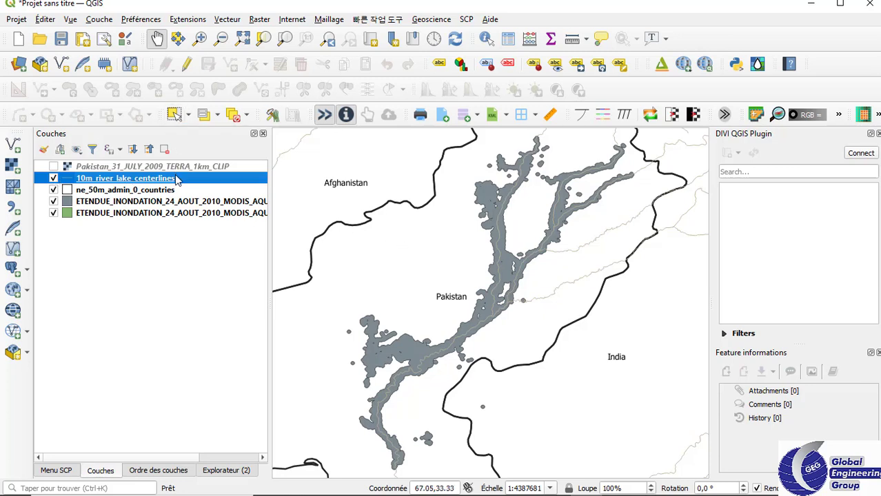
left_click(175, 114)
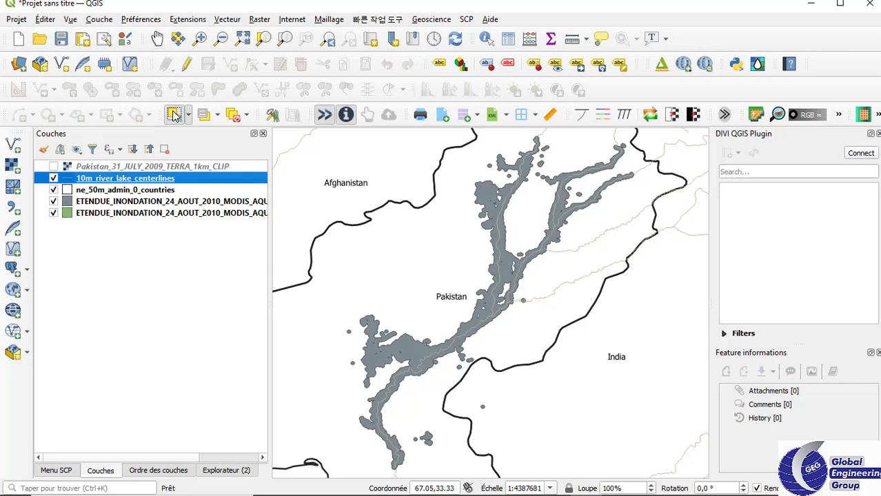
left_click(424, 240)
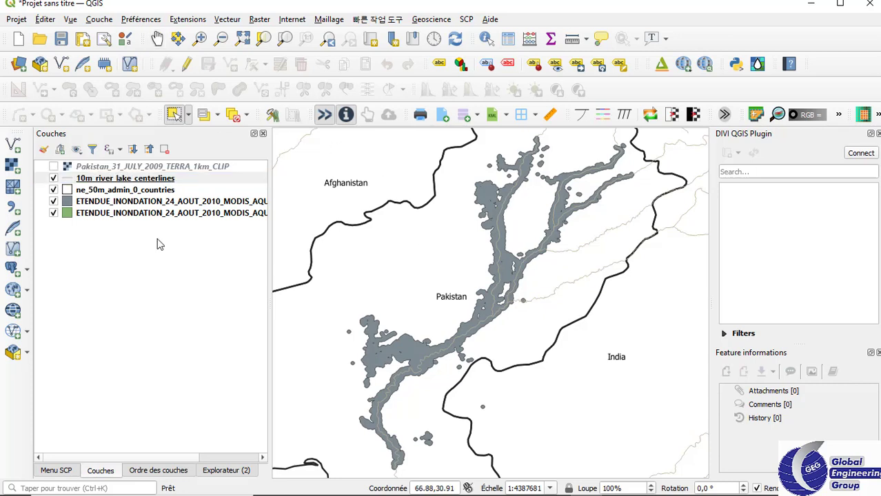
left_click(108, 192)
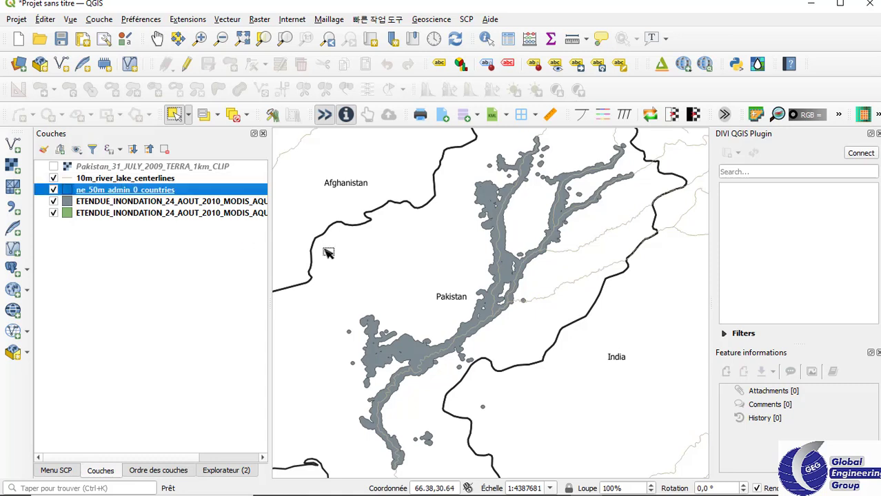
left_click(376, 281)
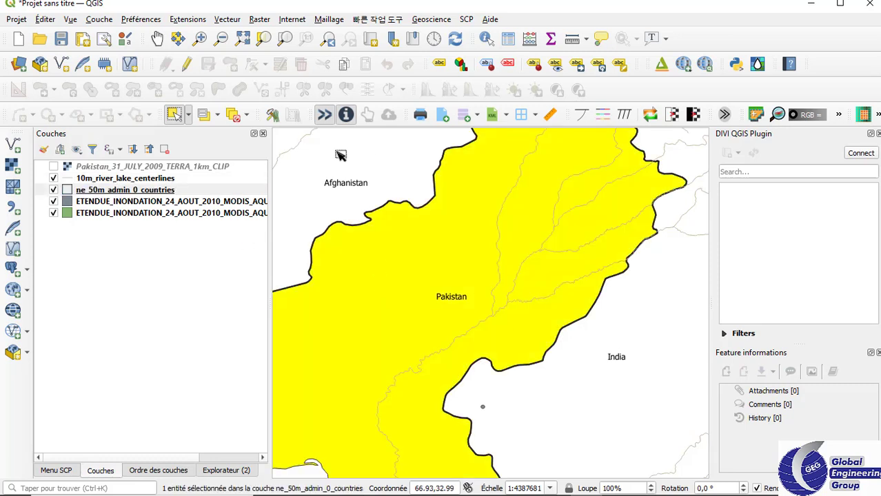
Step: Start exporting the ne_50m_admin_0_countries layer as an ESRI Shapefile and browse to the D:\MOI\tp folder for the output file
right_click(184, 192)
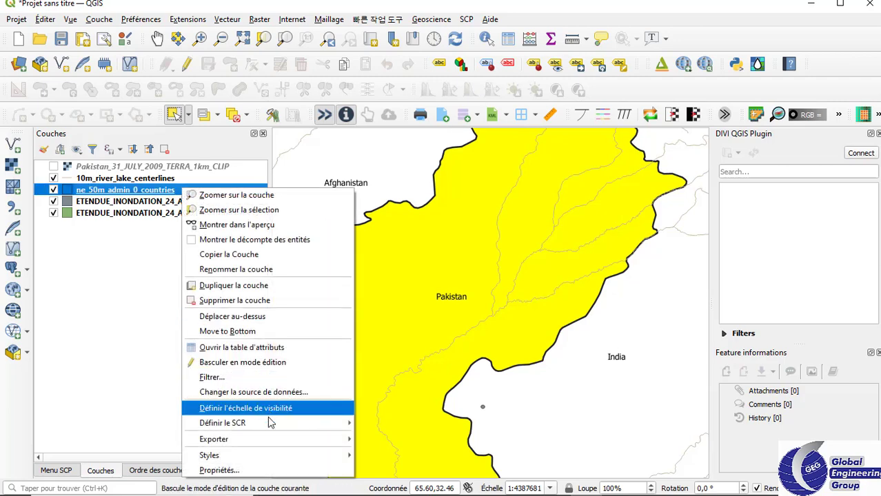
mouse_move(270, 439)
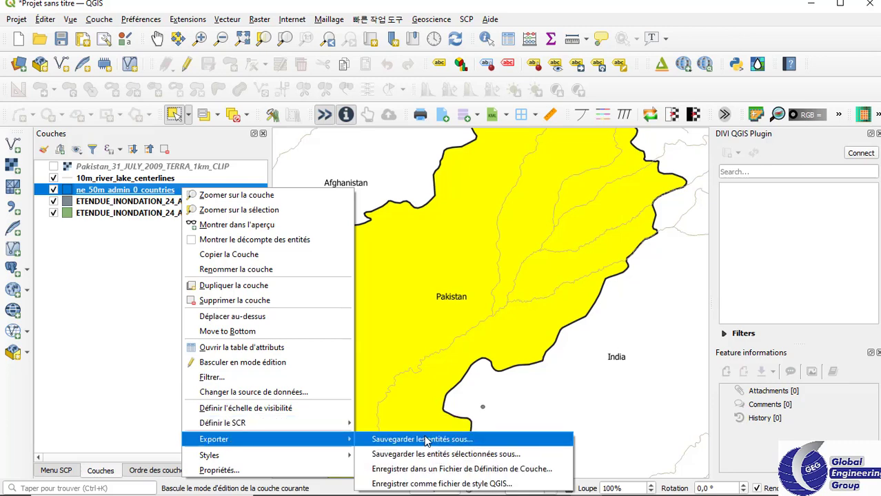
left_click(425, 440)
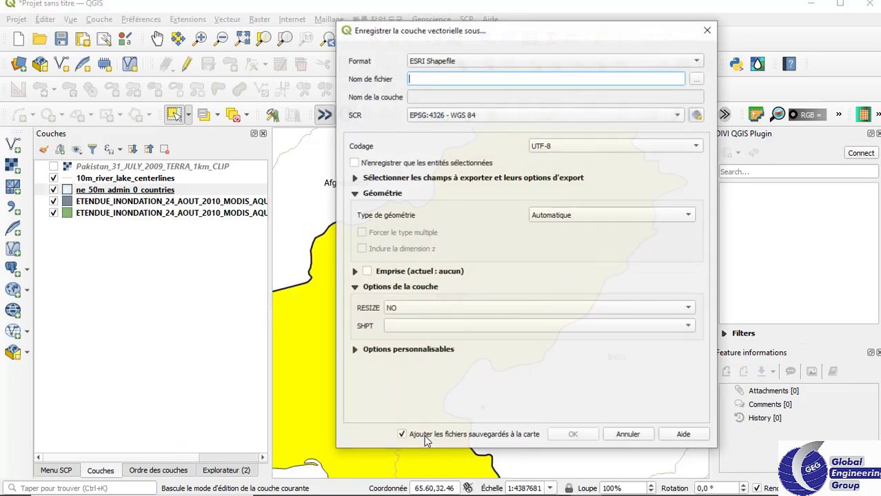
left_click(696, 80)
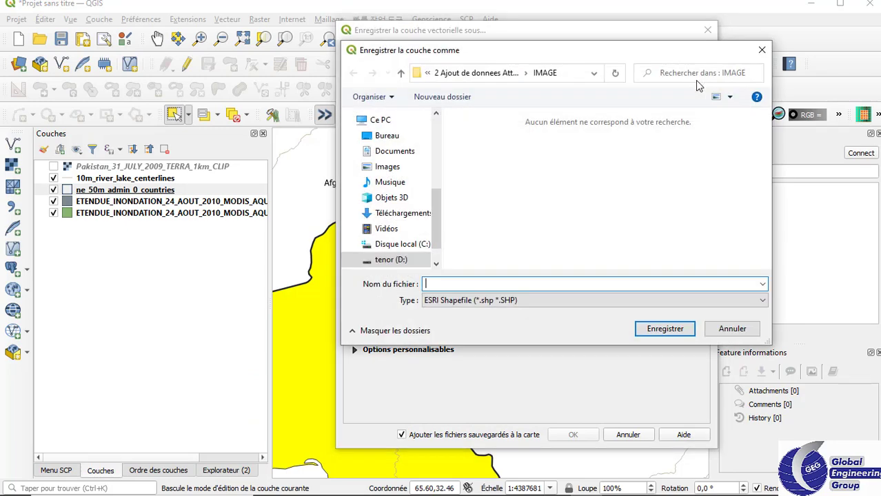
left_click(399, 73)
left_click(400, 73)
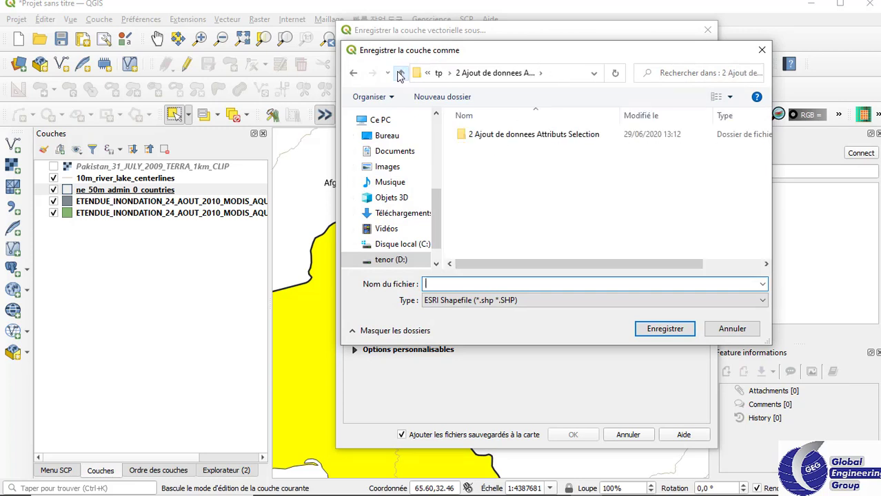
left_click(399, 73)
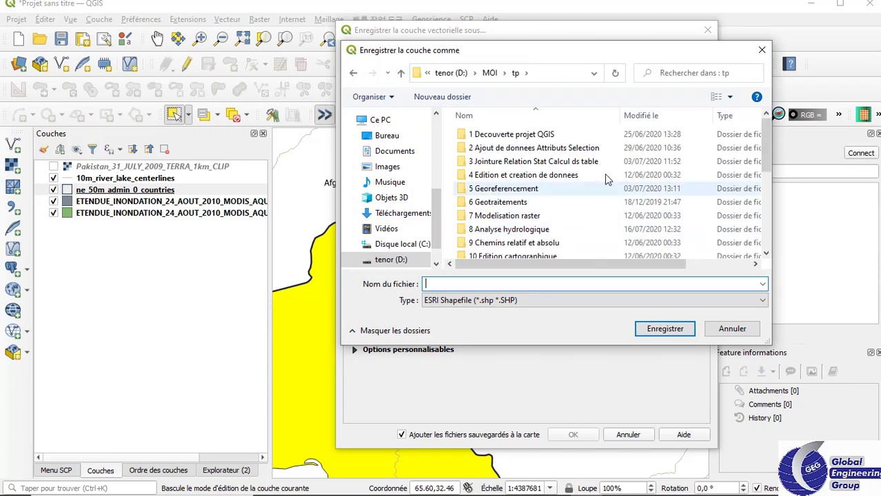
Step: Create a folder named "innondation du Pakistan" inside the tp folder and open it
right_click(608, 127)
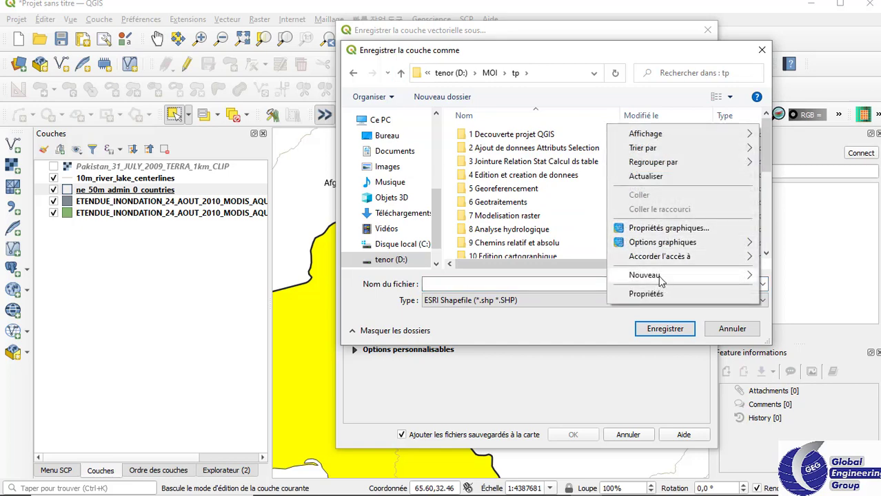
mouse_move(660, 278)
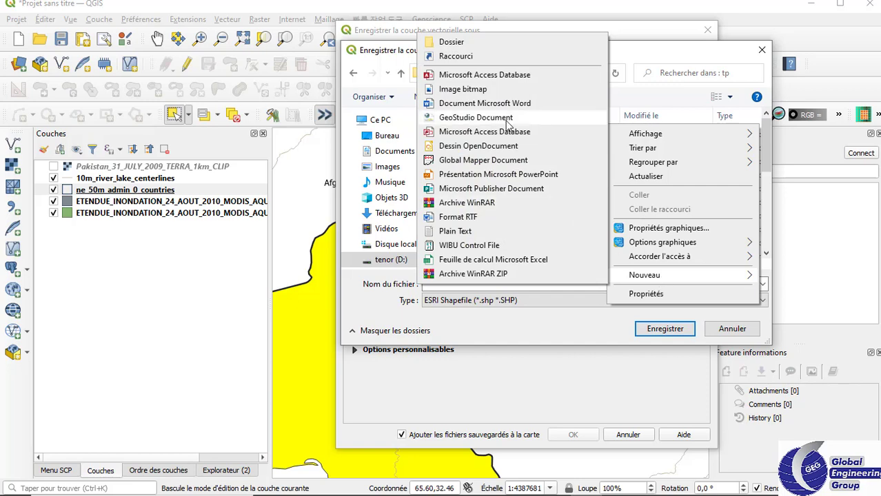
left_click(507, 46)
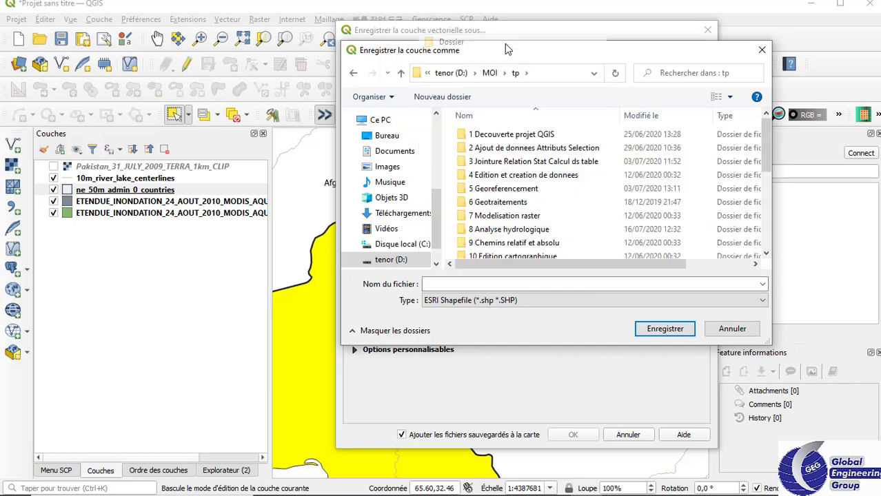
type("i")
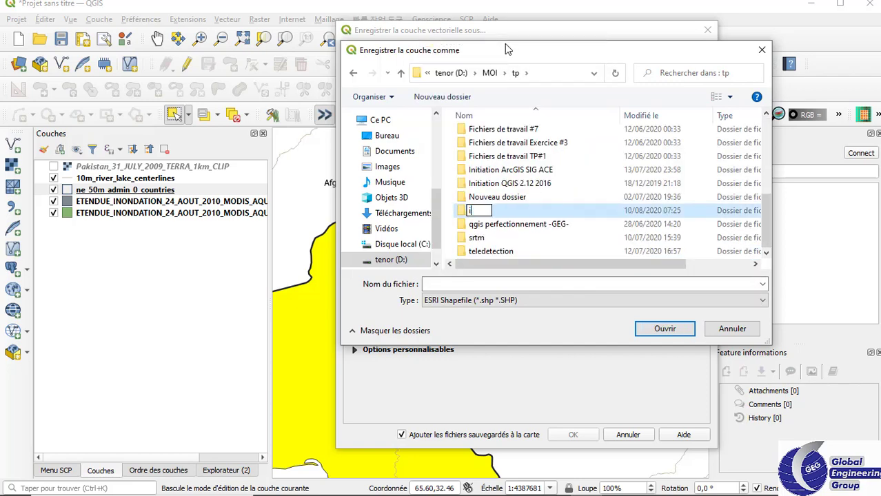
type("nnondat")
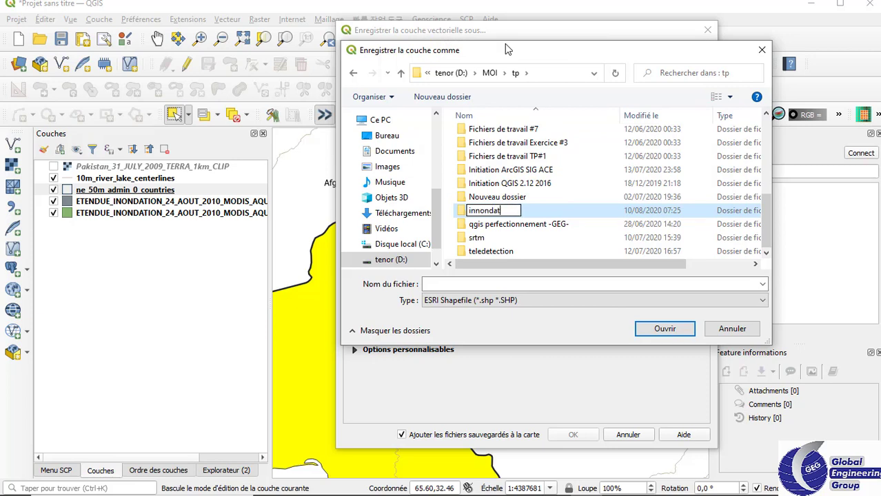
type("ion du pa")
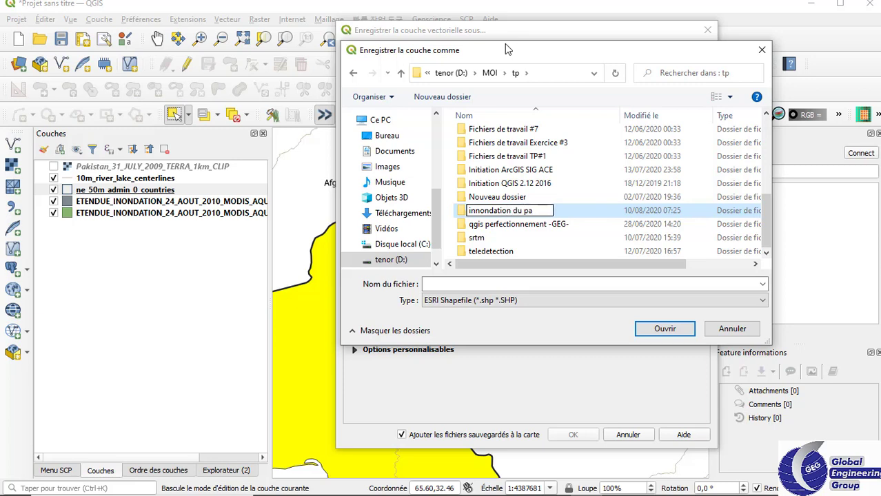
type("kistan")
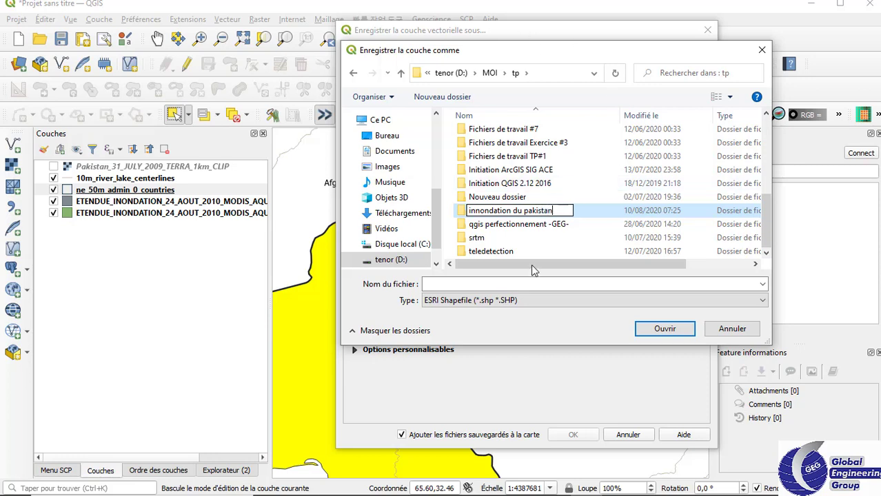
left_click(529, 213)
key("BackSpace")
type("P")
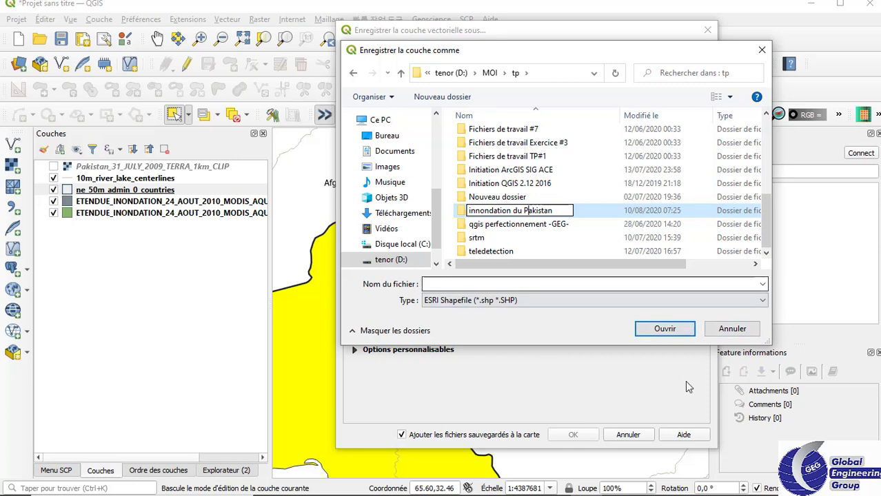
left_click(664, 330)
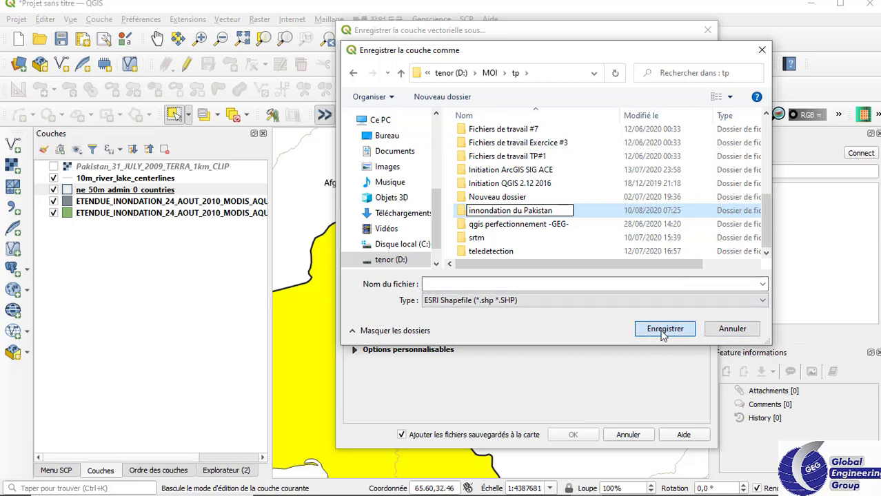
Step: Name the output file pakistan, restrict the export to the selected features, and save it as a new layer
left_click(464, 285)
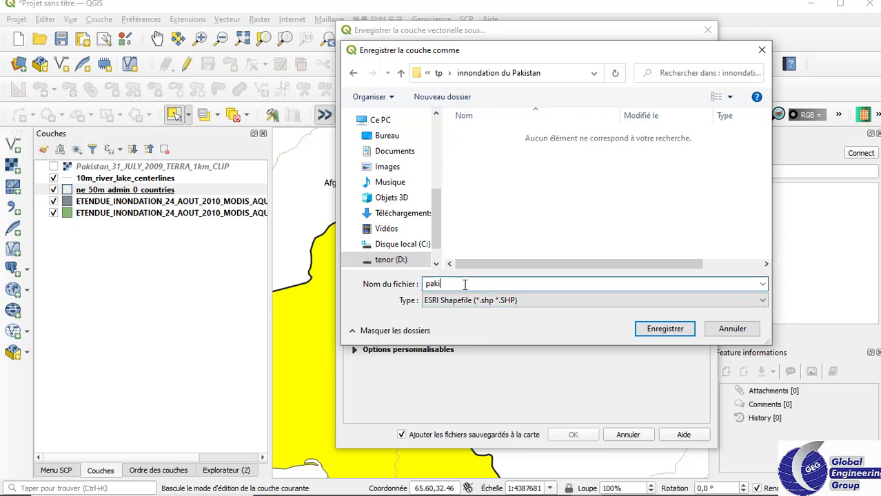
type("pakistan")
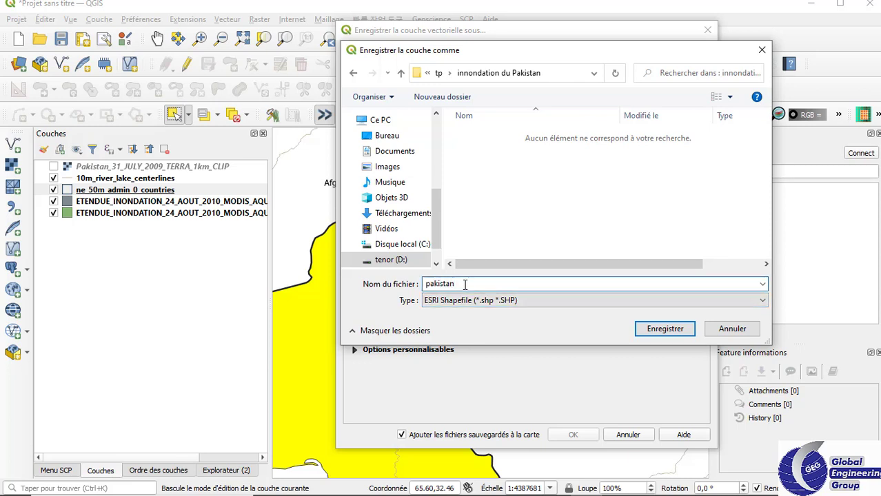
left_click(652, 334)
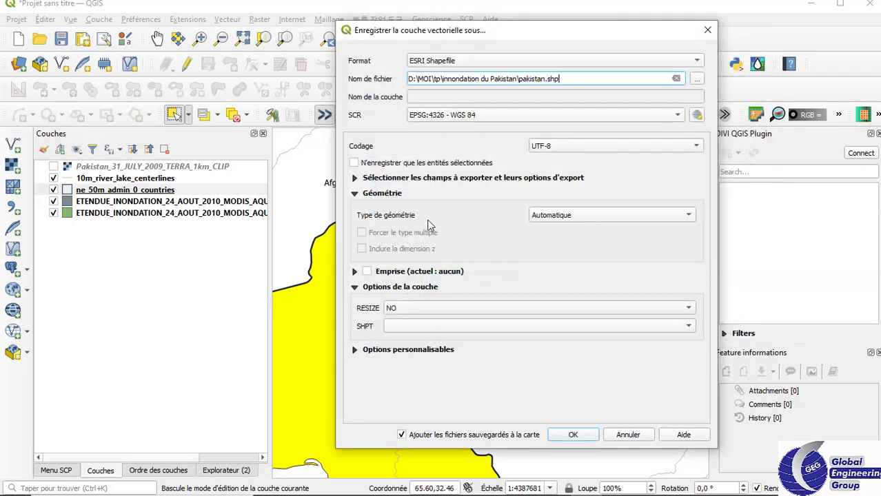
left_click(355, 163)
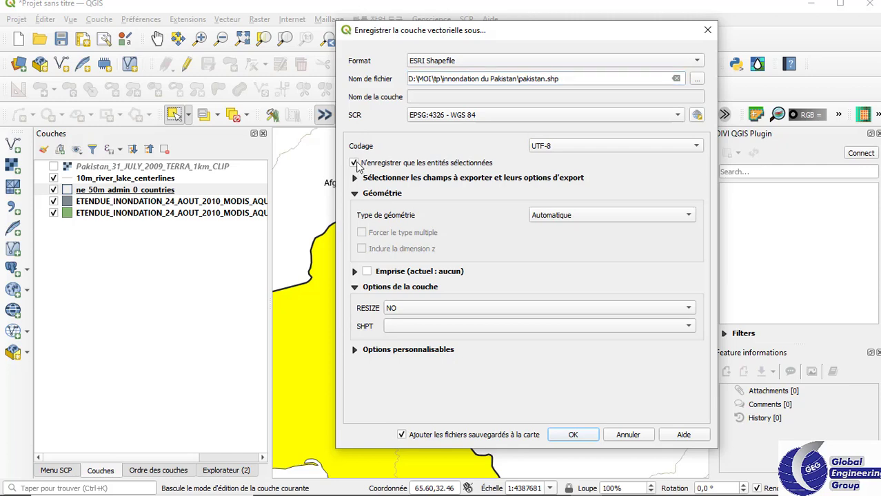
left_click(574, 435)
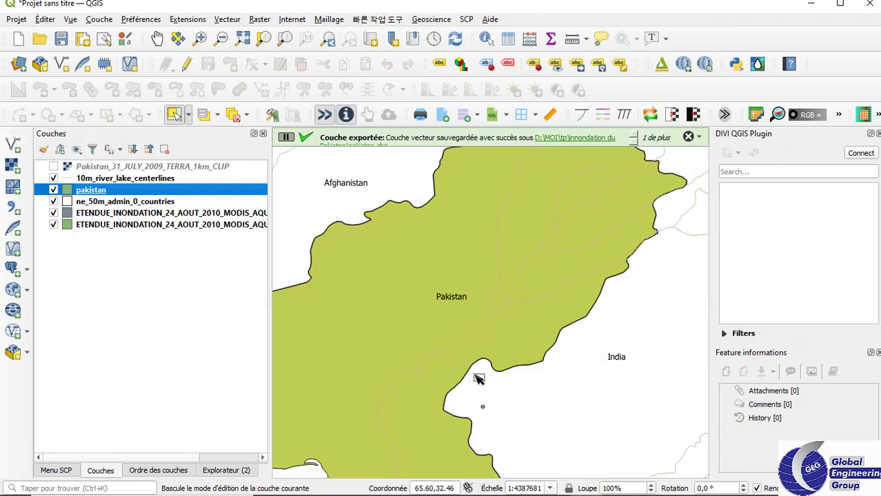
Step: Remove the ne_50m_admin_0_countries layer from the project
left_click(119, 204)
right_click(118, 202)
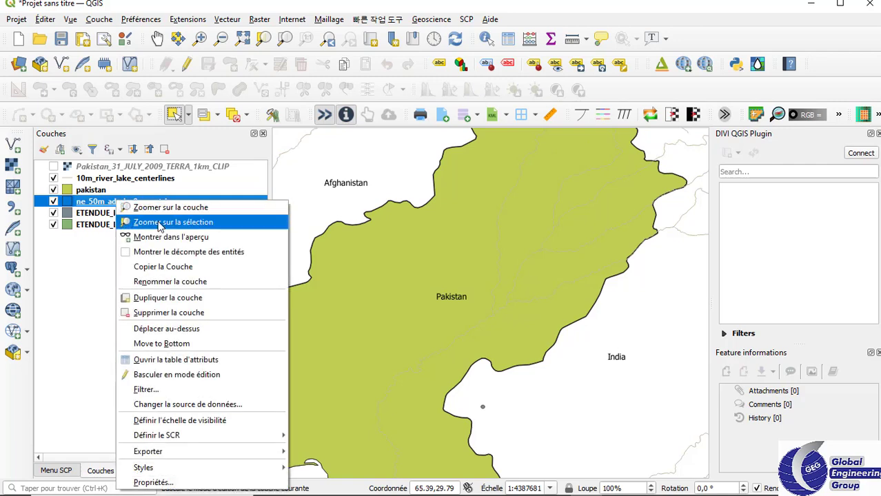
left_click(181, 311)
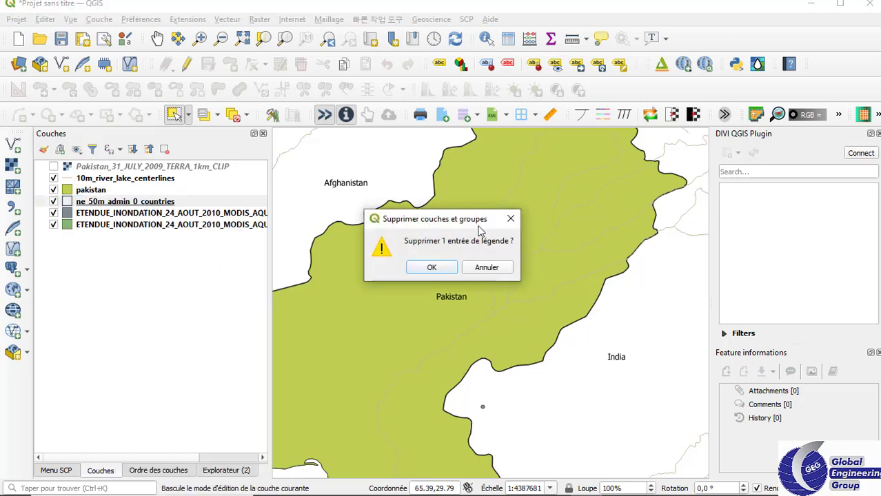
left_click(450, 271)
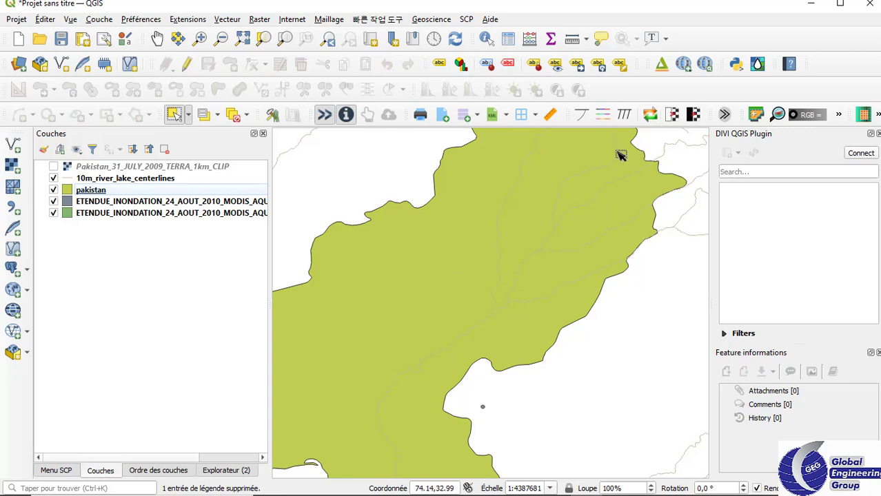
Step: Turn on simple labels (Étiquettes simples) for the pakistan layer, using the NAME field as the label value
left_click(135, 181)
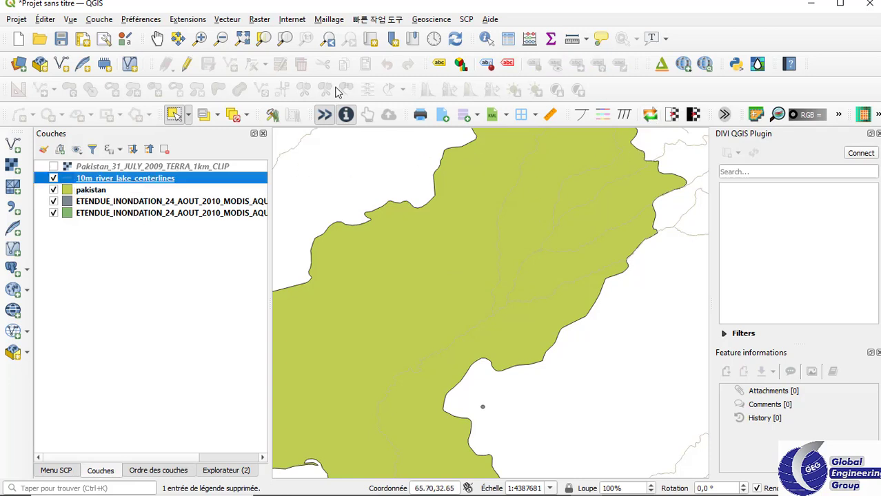
left_click(243, 38)
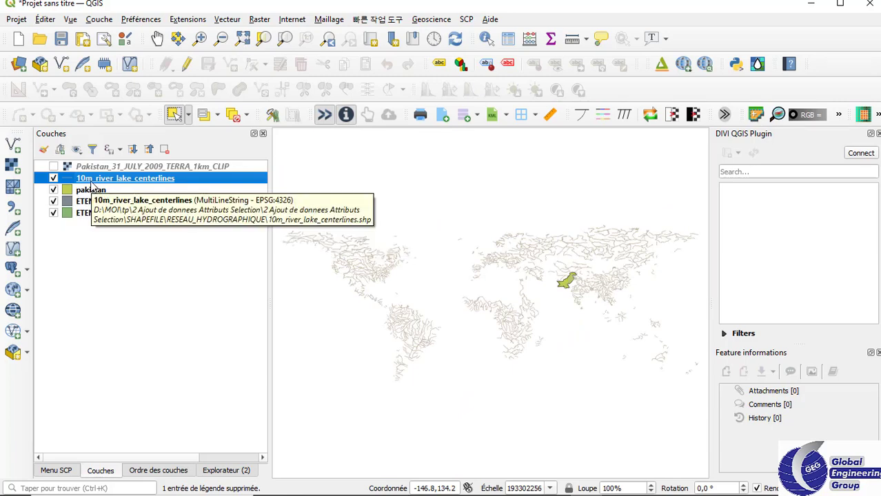
left_click(75, 189)
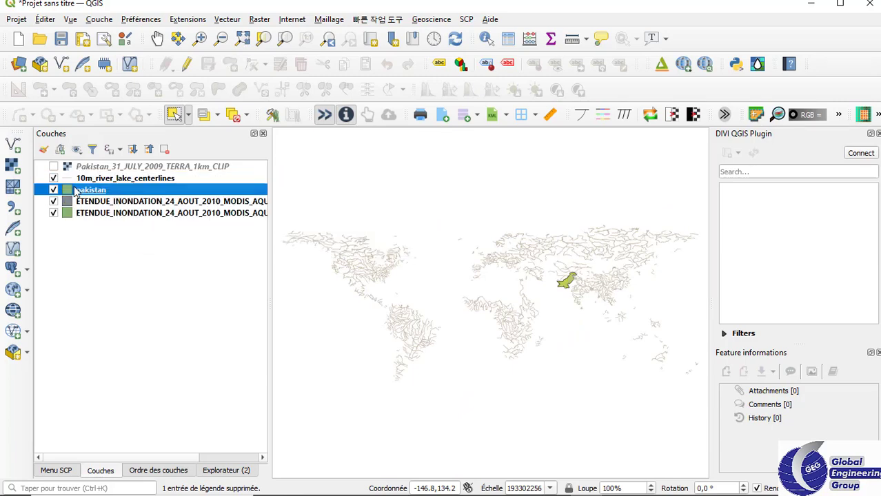
right_click(75, 189)
left_click(152, 191)
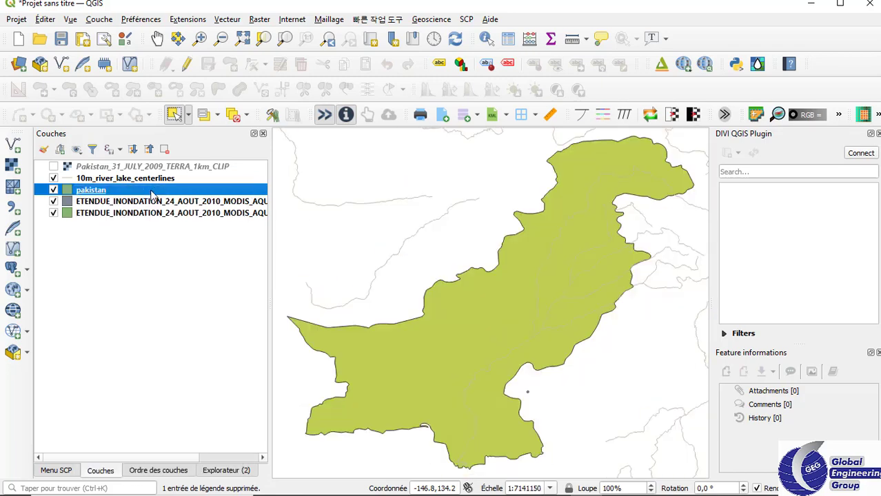
double_click(91, 190)
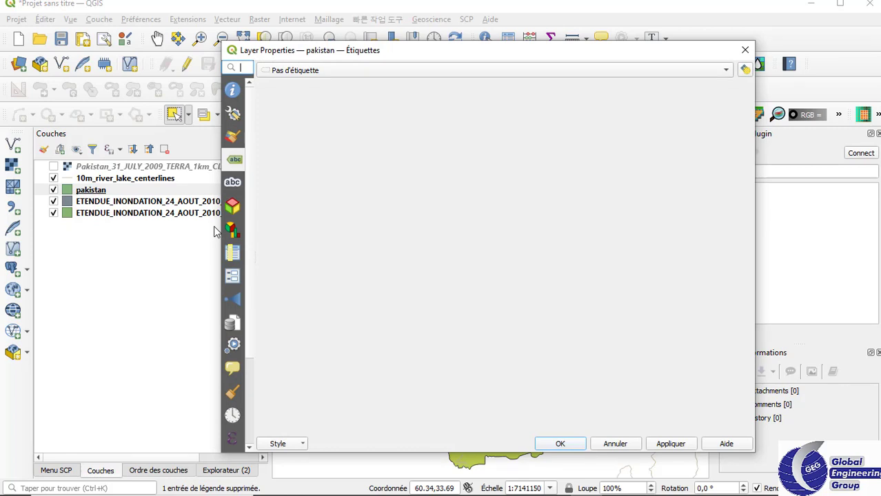
left_click(394, 71)
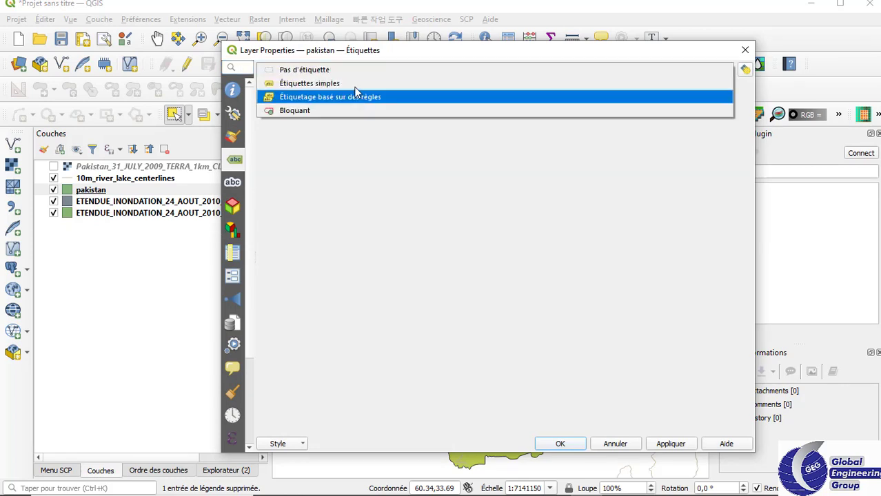
key("Escape")
key("Down")
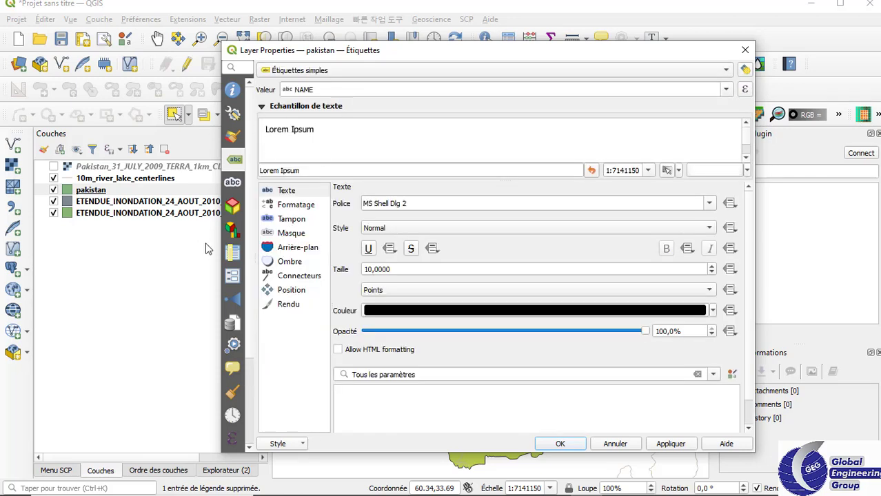
Step: Open the simple fill (Remplissage simple) settings in the pakistan layer's symbology
left_click(233, 135)
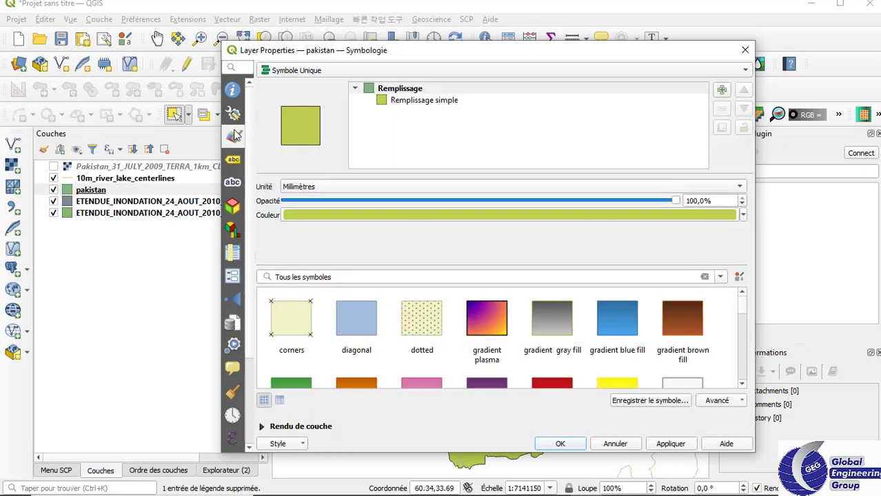
left_click(427, 102)
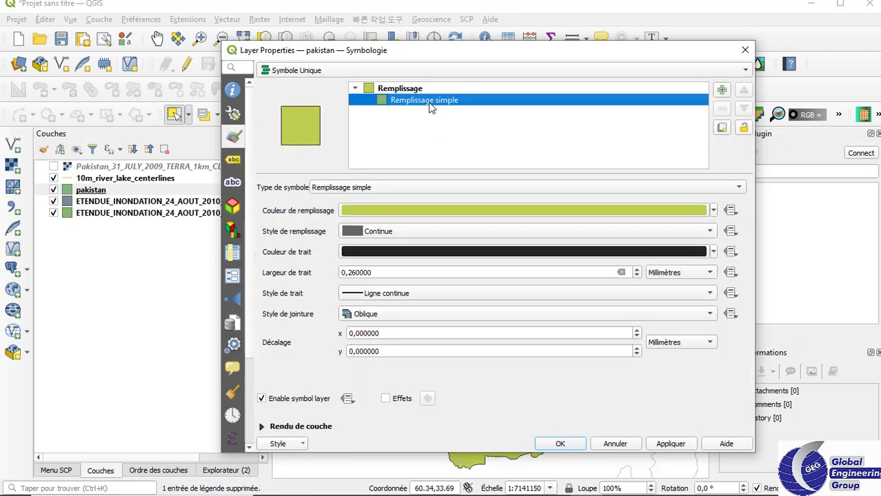
left_click(383, 210)
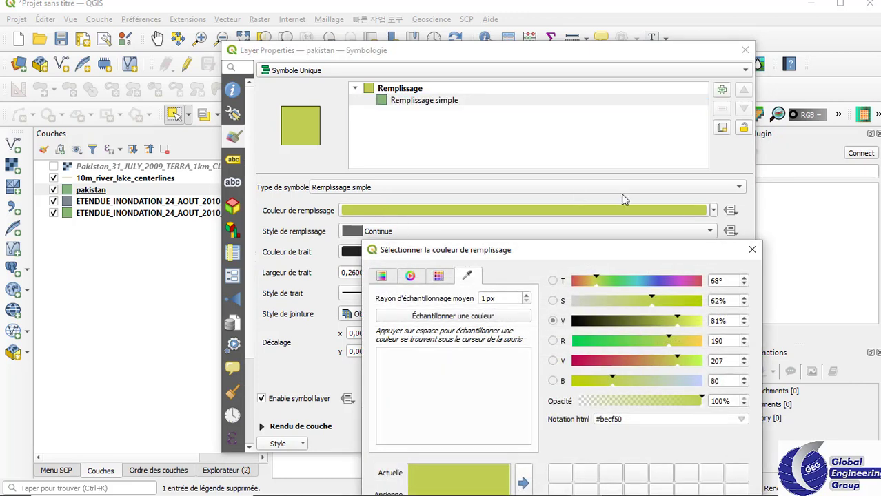
left_click(751, 248)
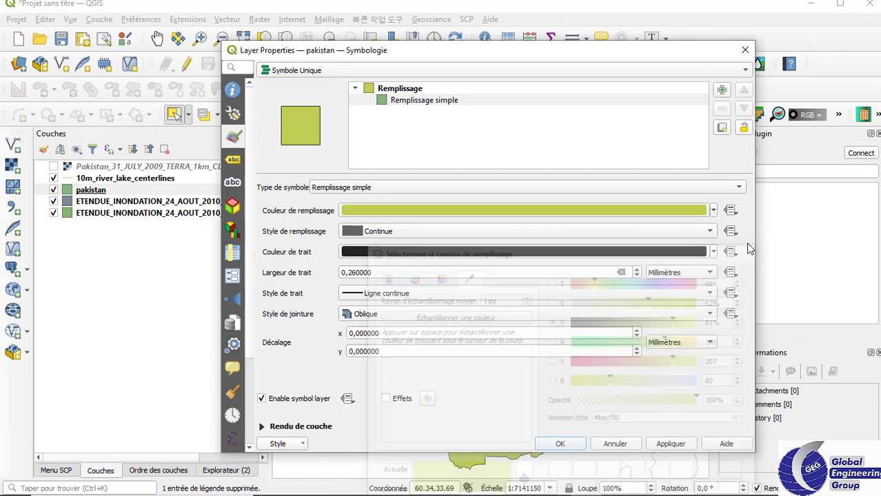
left_click(674, 193)
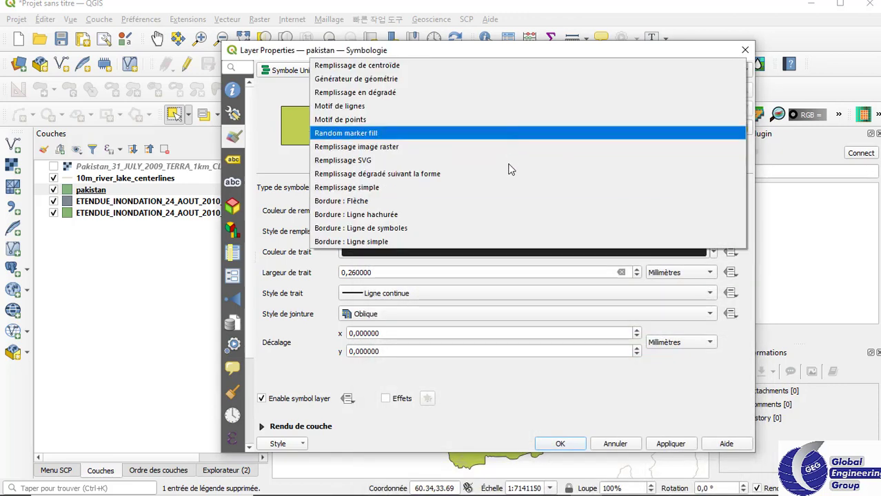
left_click(508, 188)
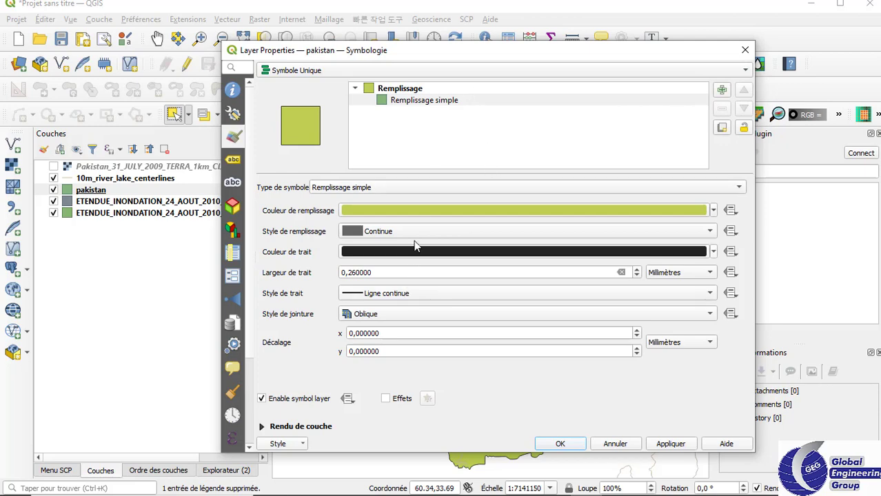
left_click(419, 215)
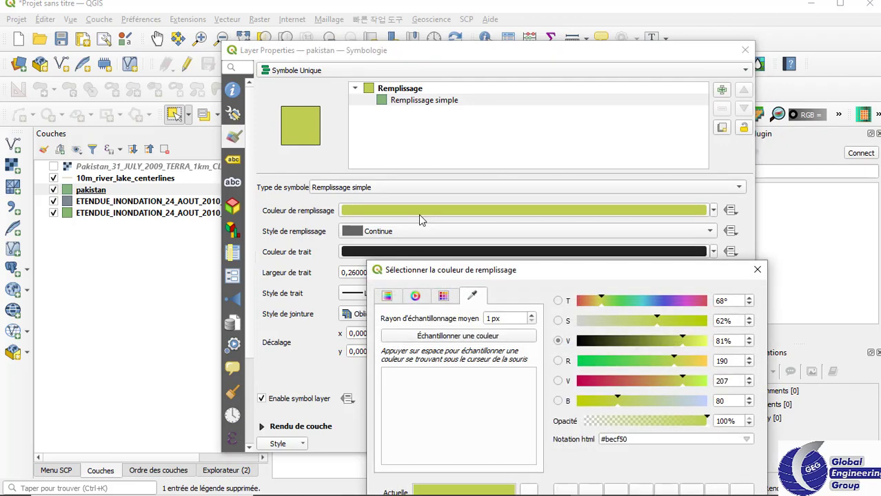
left_click(756, 272)
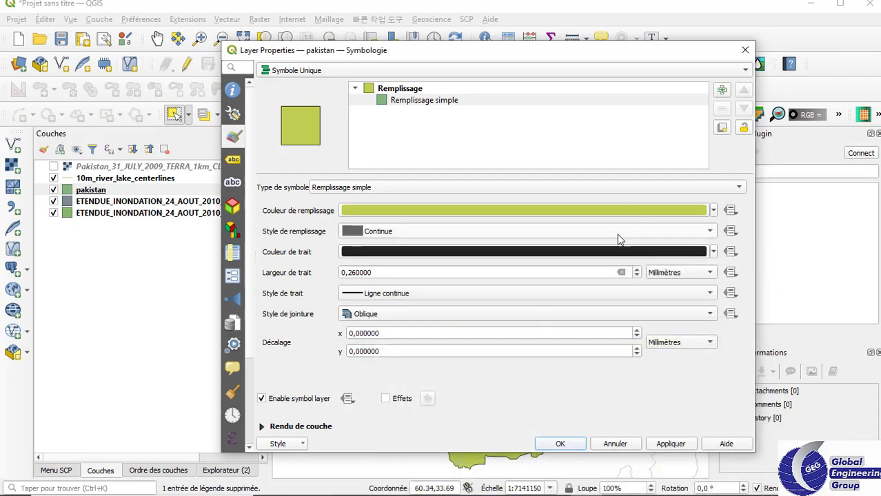
Step: Give the pakistan layer a transparent fill and a 0.66 mm stroke width, and apply the style
left_click(714, 213)
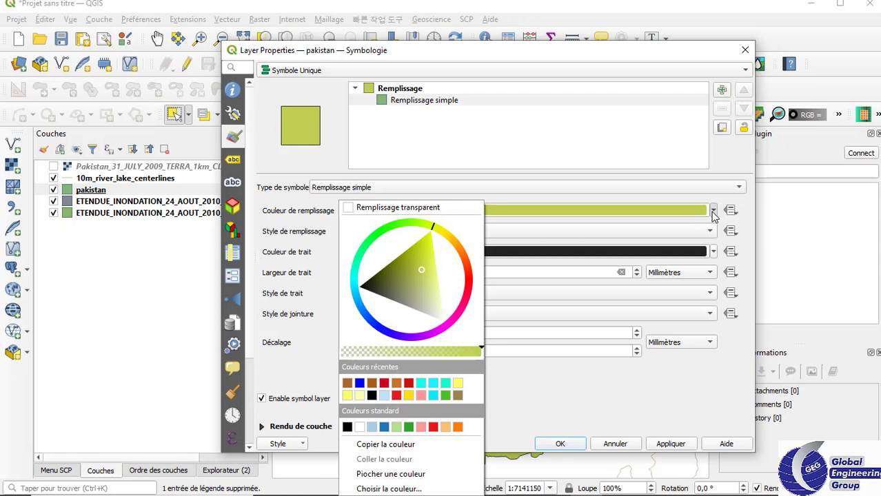
left_click(388, 209)
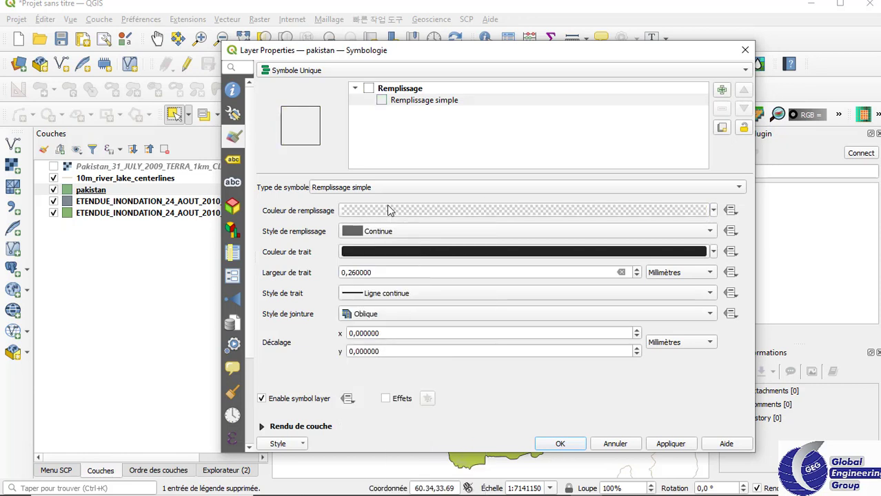
left_click(637, 270)
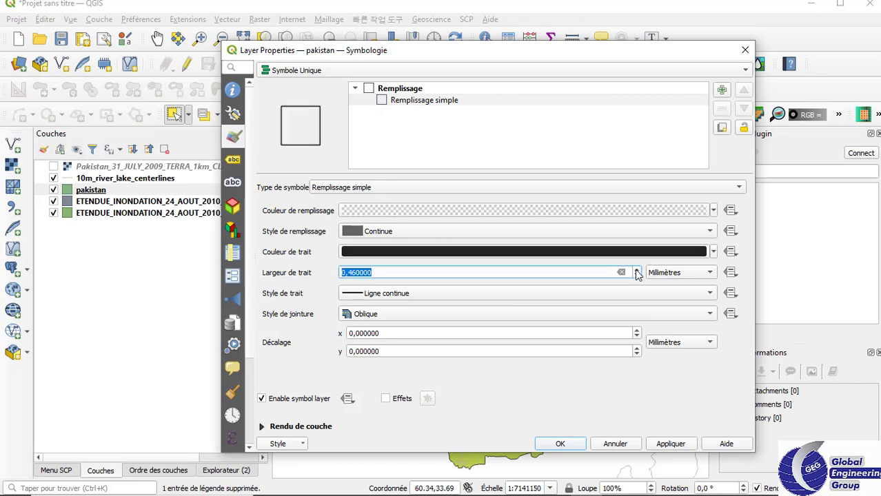
left_click(637, 270)
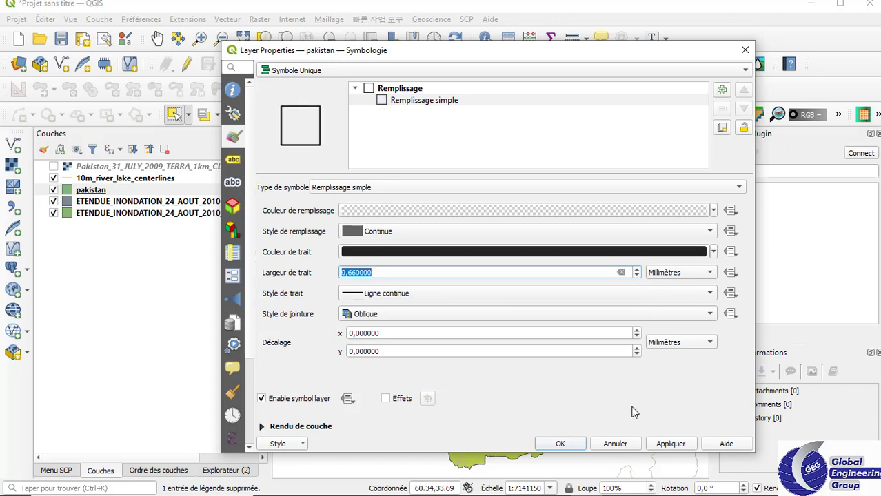
left_click(669, 445)
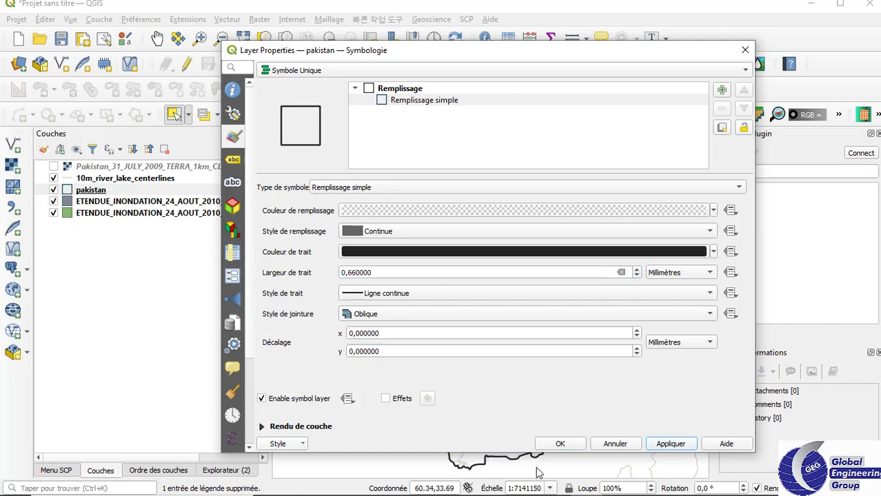
left_click(560, 444)
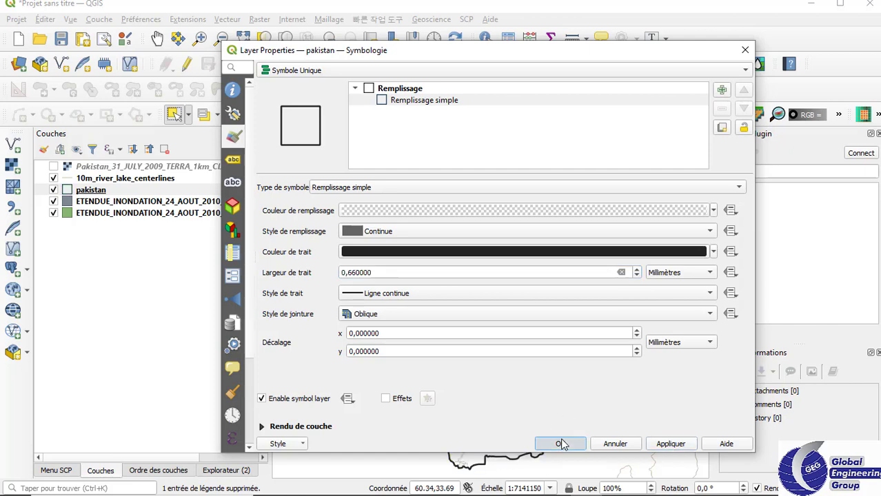
Step: Hide the flood-extent and river layers, and intersect 10m_river_lake_centerlines with the pakistan layer into a temporary layer
left_click(53, 201)
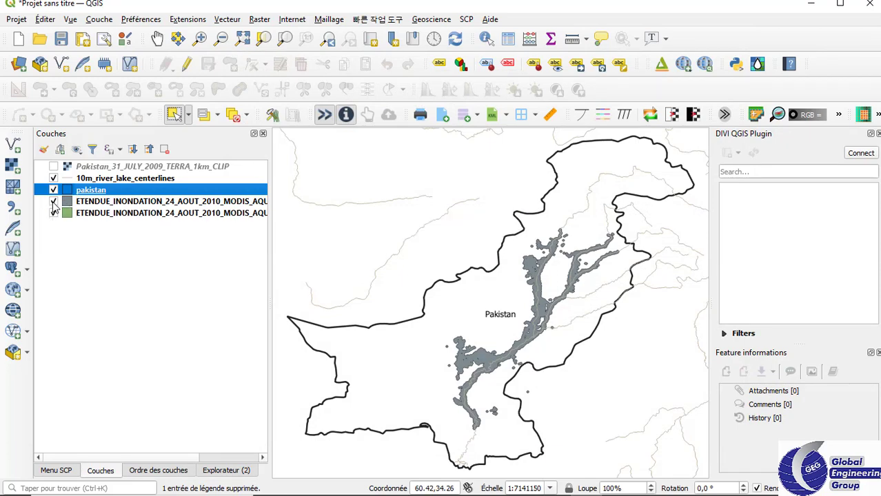
left_click(54, 214)
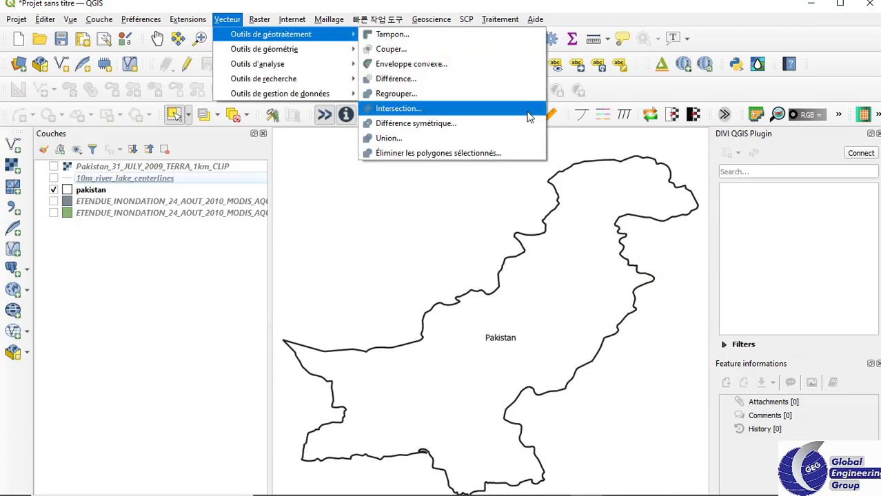
left_click(528, 117)
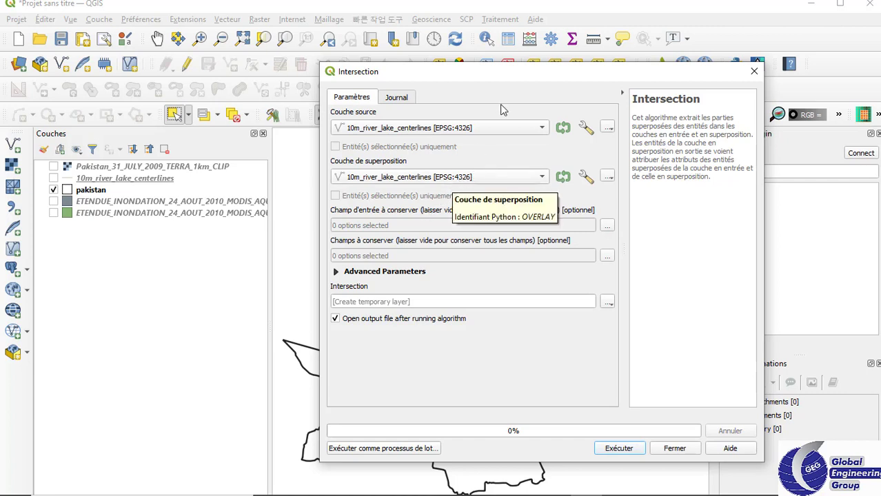
left_click(502, 178)
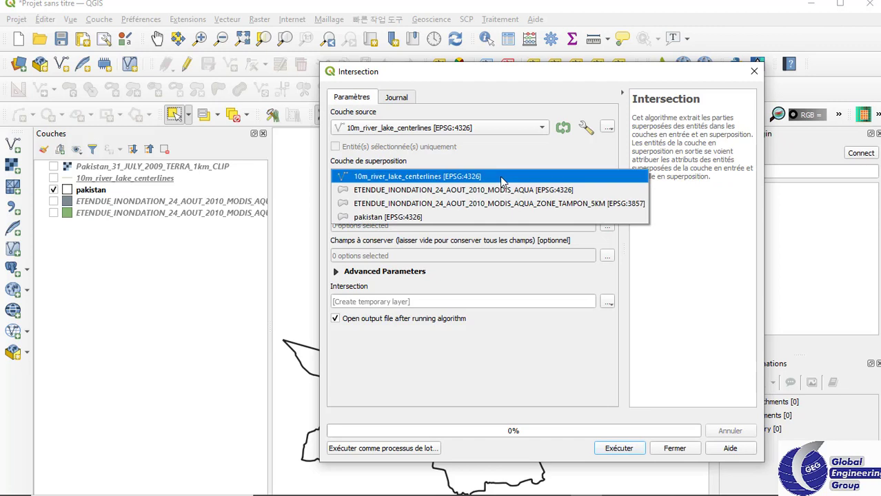
left_click(490, 218)
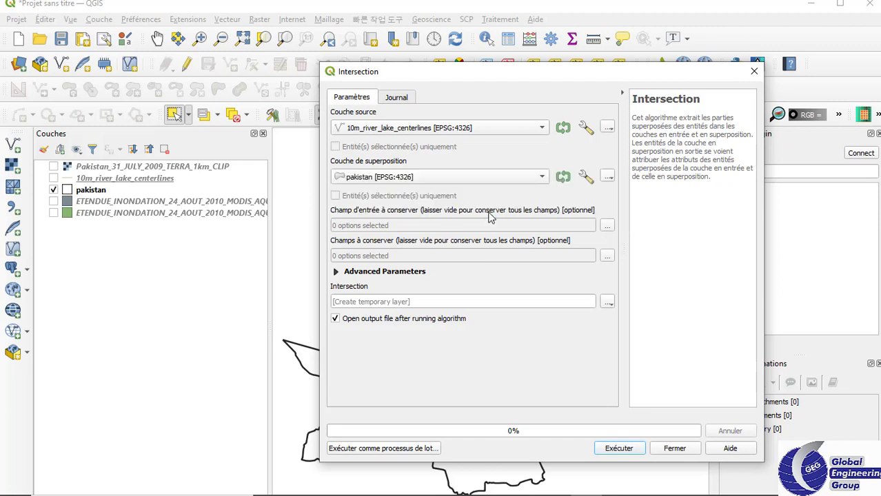
left_click(619, 449)
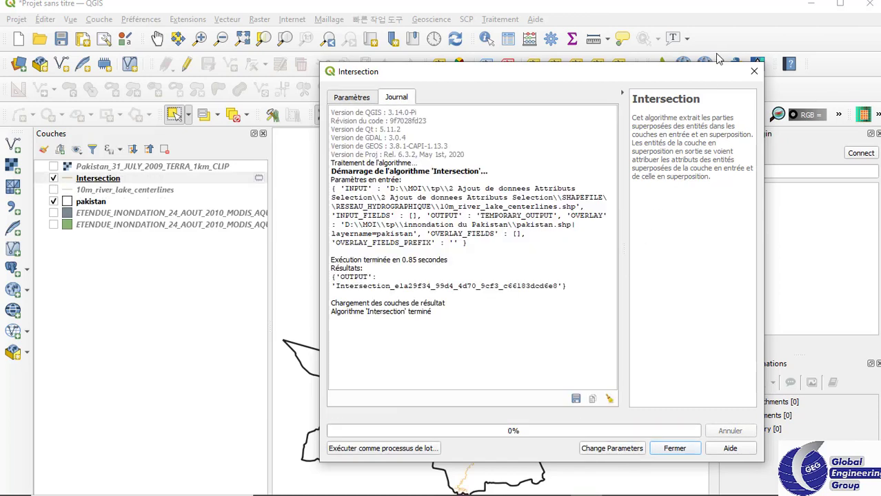
left_click(756, 71)
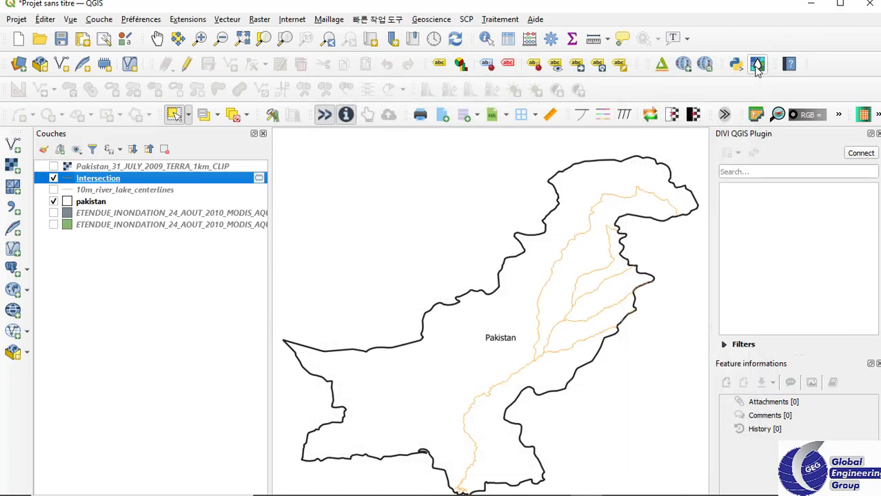
left_click(757, 64)
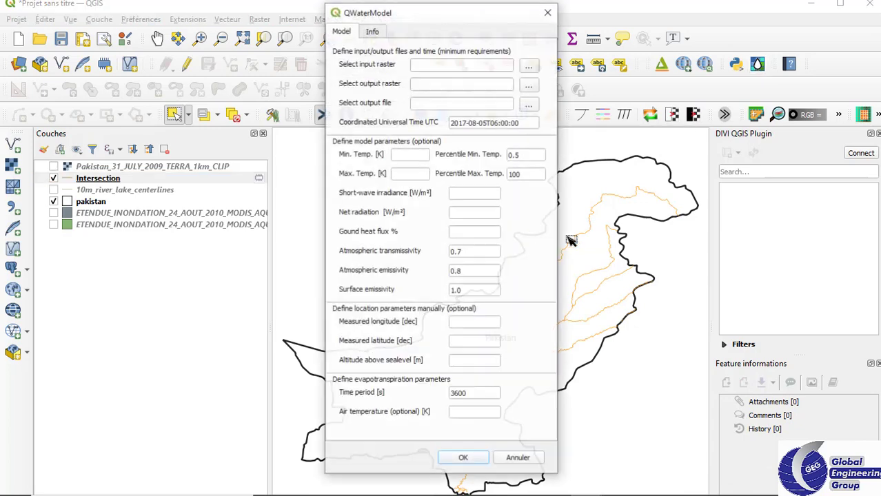
left_click(547, 14)
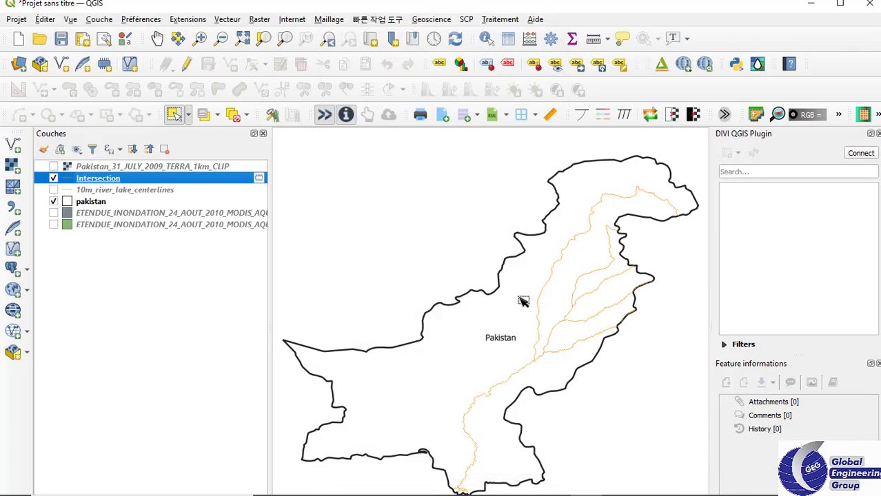
Step: Remove the 10m_river_lake_centerlines layer from the project
right_click(145, 192)
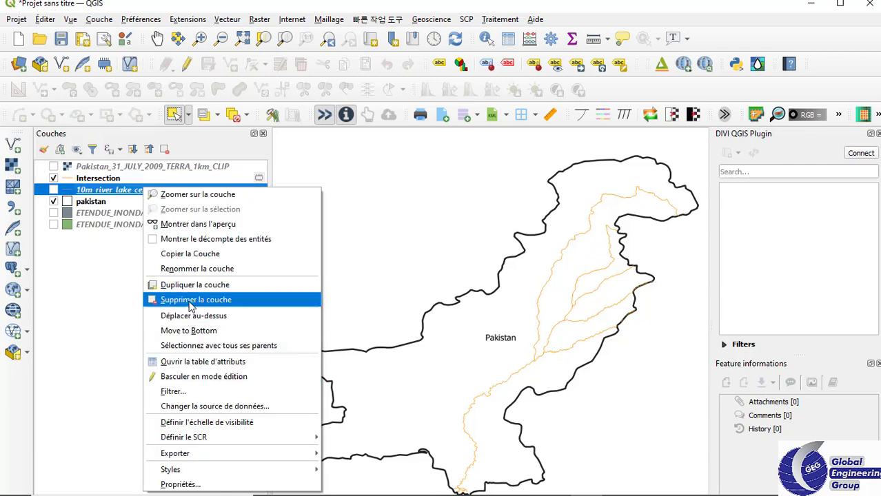
left_click(196, 300)
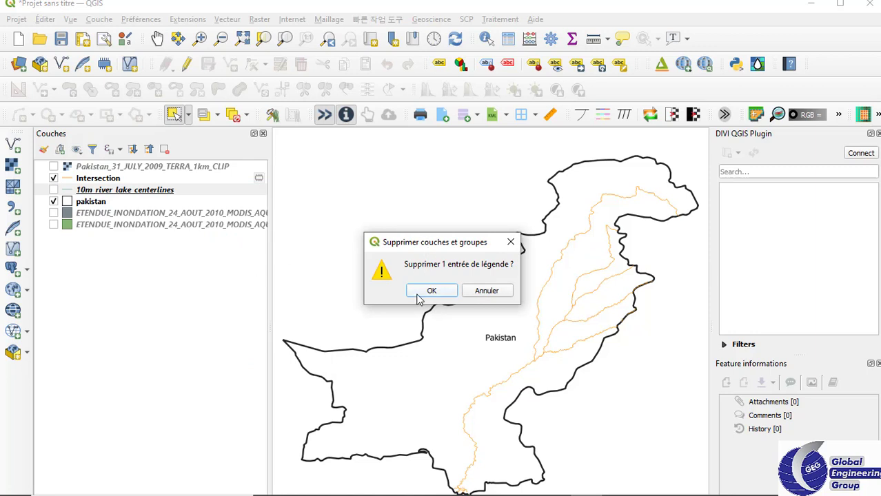
left_click(420, 295)
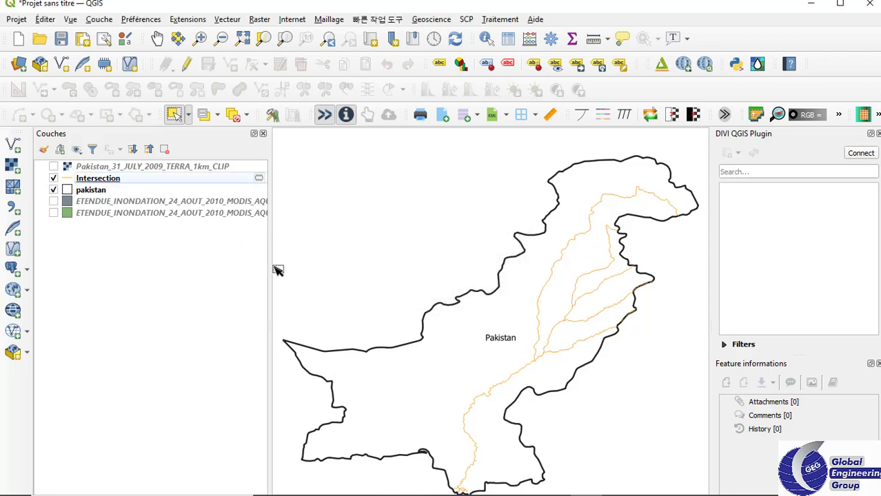
Step: Export the temporary Intersection layer as the ESRI Shapefile cours d'eau Pakistan in the innondation du Pakistan folder and add it to the map
right_click(196, 176)
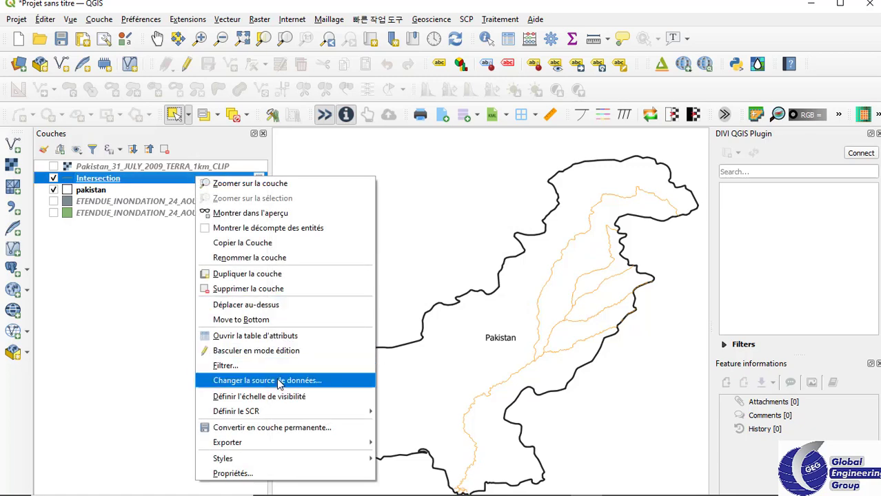
mouse_move(276, 443)
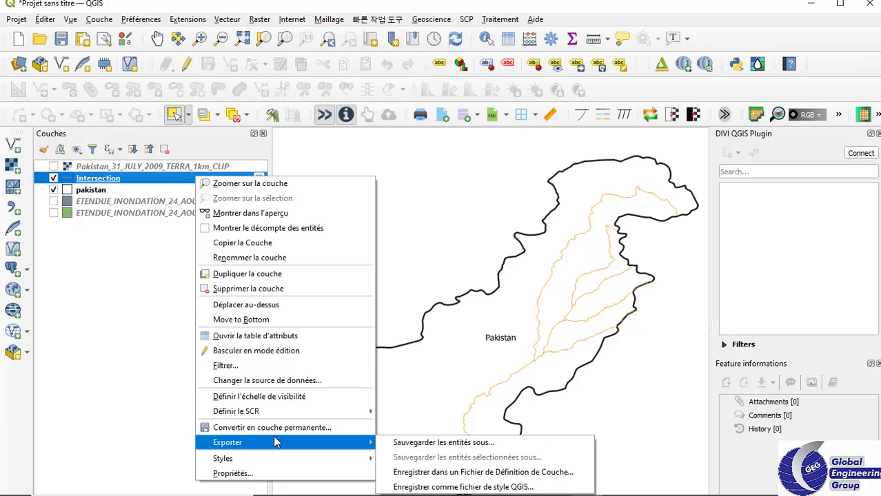
left_click(408, 445)
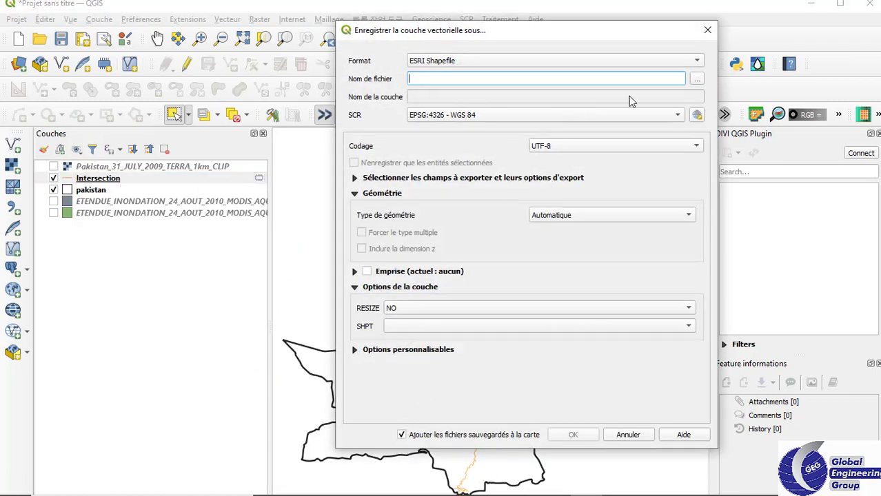
left_click(695, 80)
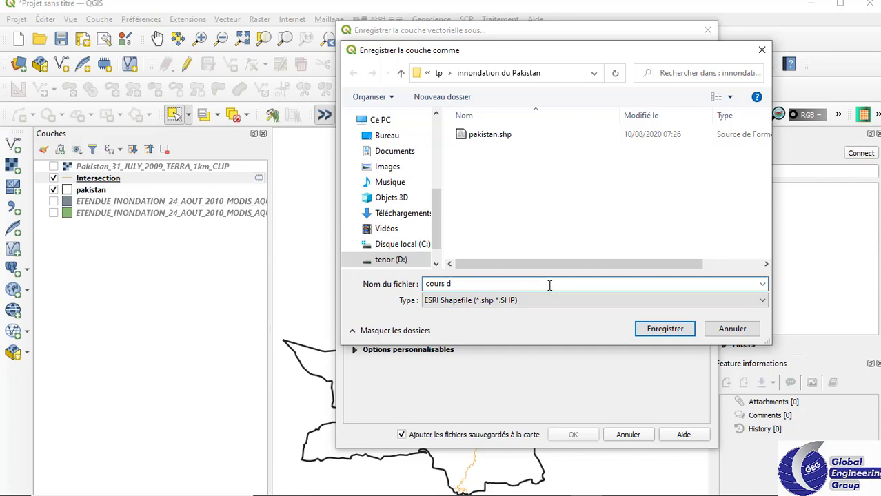
type("'eau p")
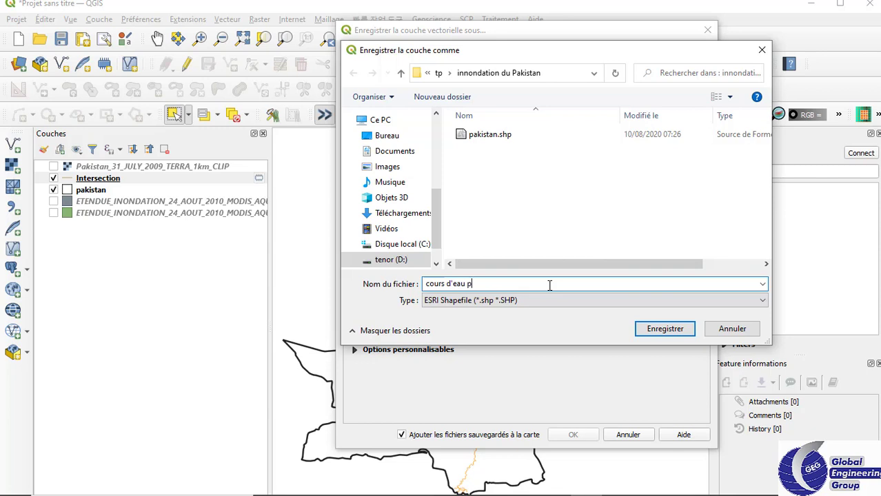
key("BackSpace")
type("Pakistan")
left_click(665, 330)
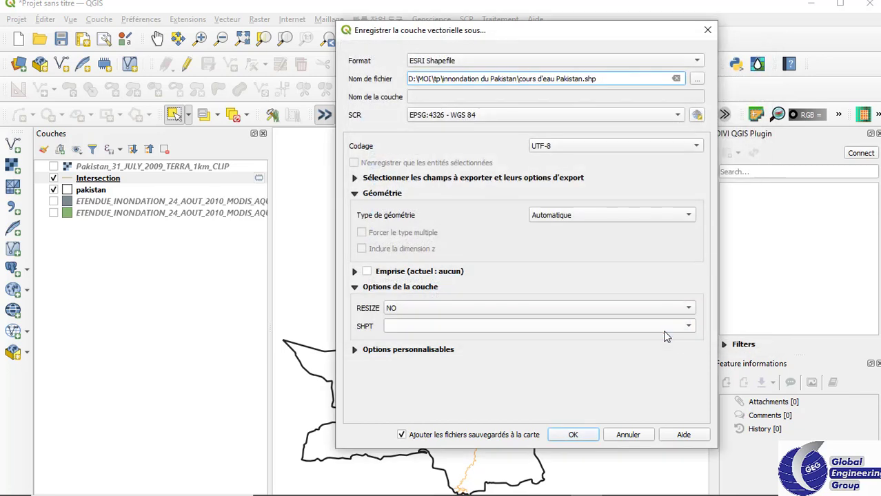
left_click(573, 435)
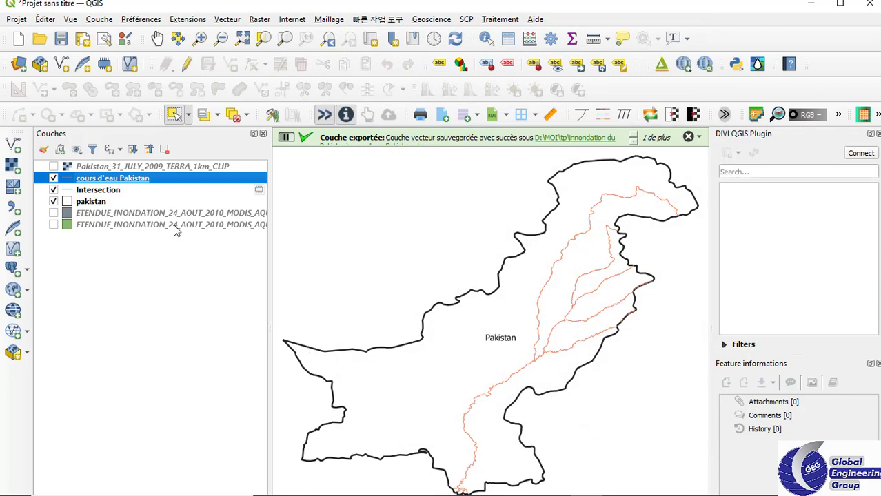
Step: Remove the temporary Intersection layer from the project
left_click(154, 193)
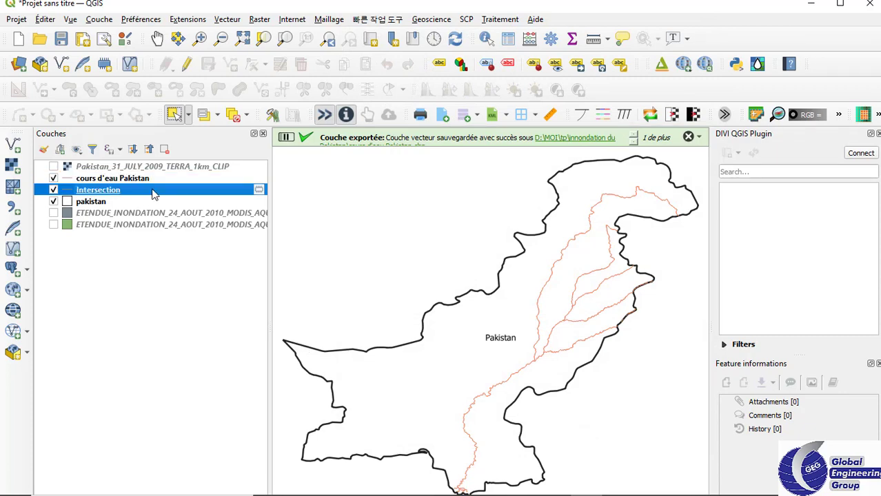
right_click(154, 193)
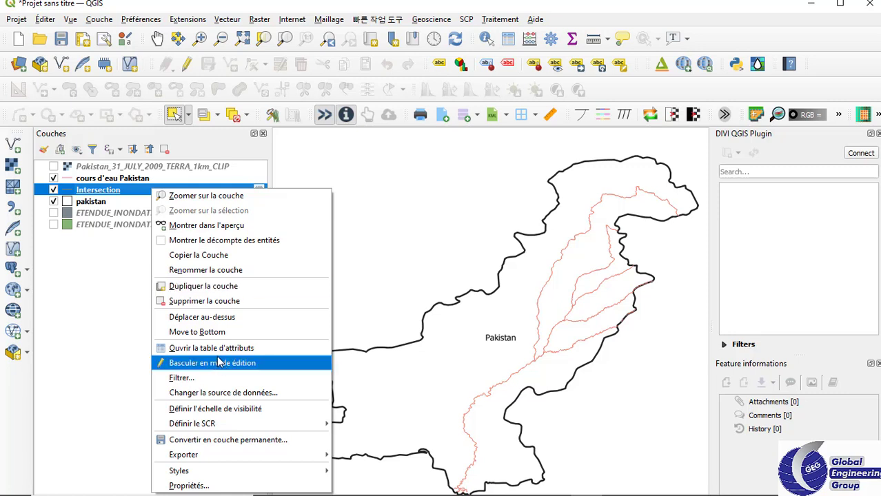
left_click(198, 302)
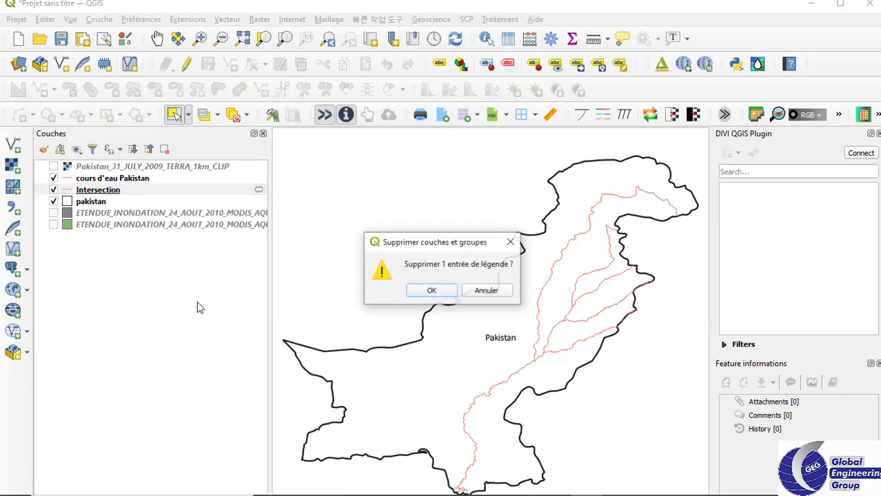
left_click(432, 291)
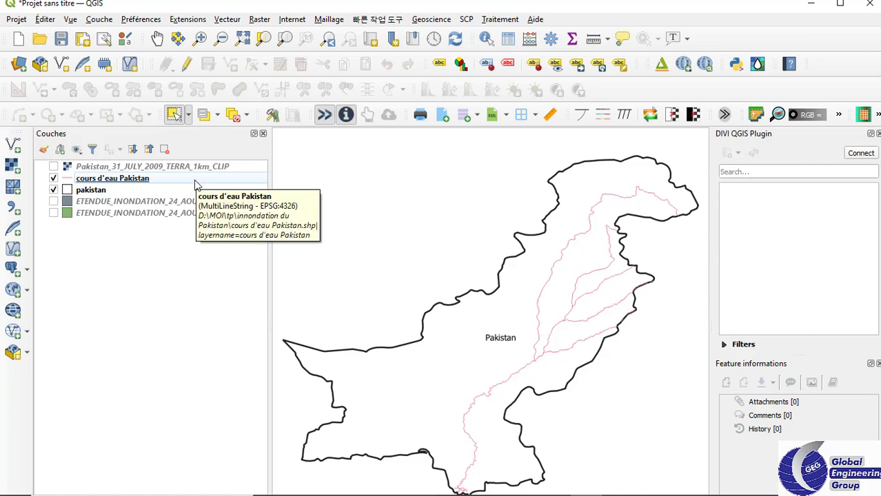
left_click(238, 21)
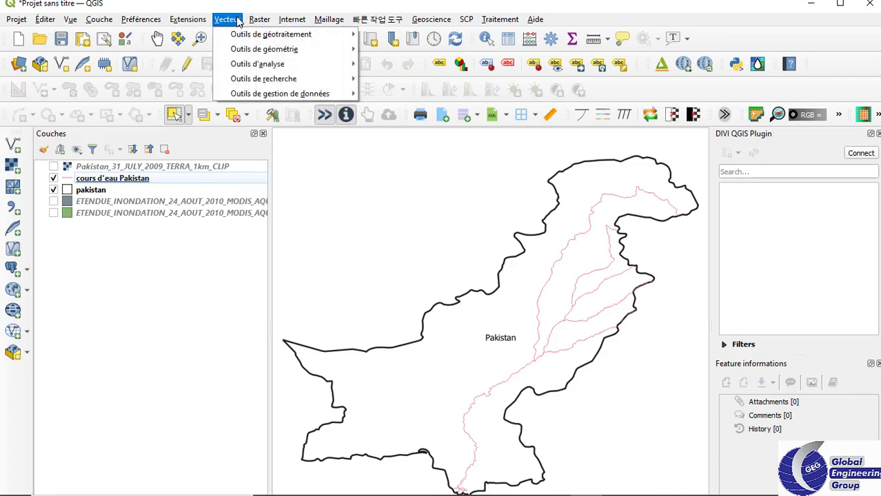
mouse_move(256, 53)
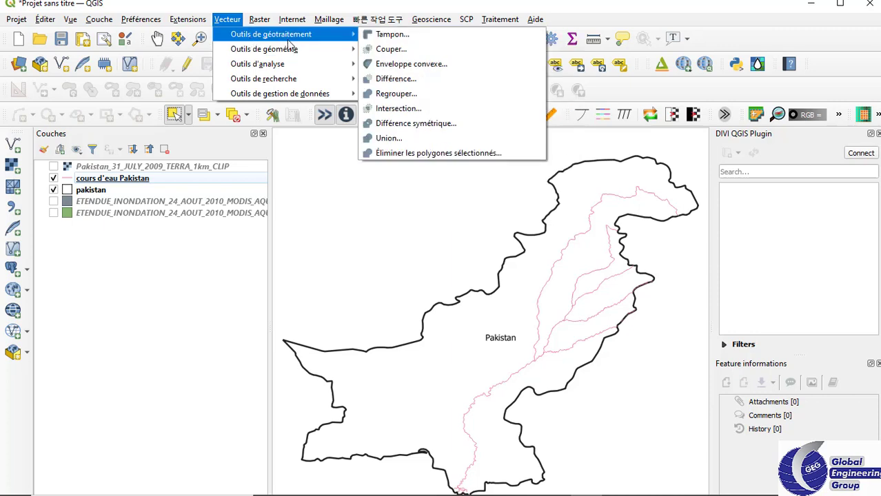
mouse_move(234, 19)
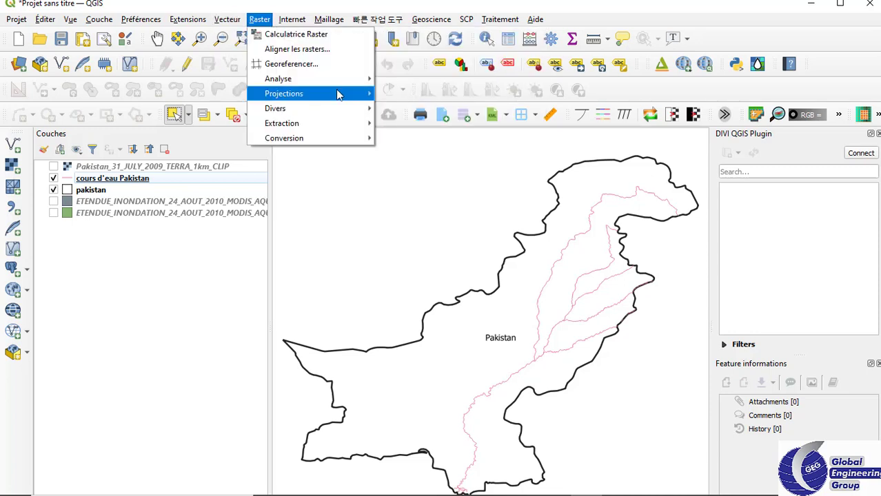
left_click(426, 208)
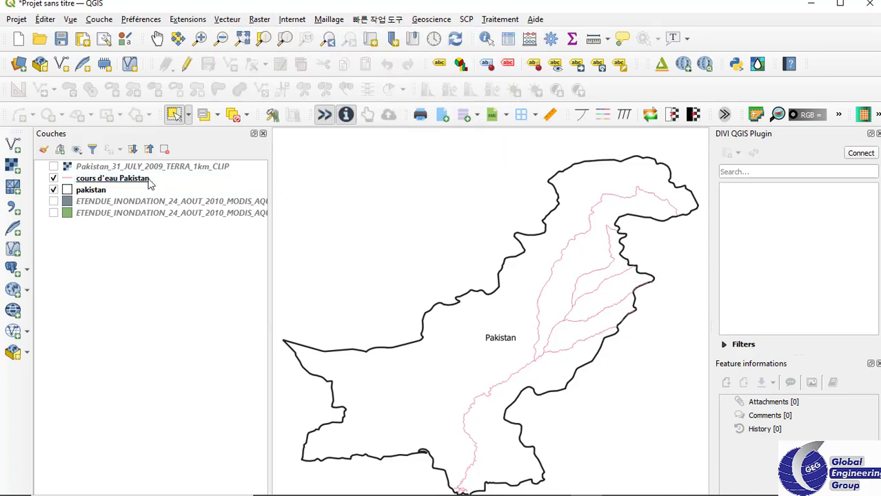
Step: Style the cours d'eau Pakistan simple line in cyan with a 0.46 mm stroke width, and apply the style
left_click(148, 180)
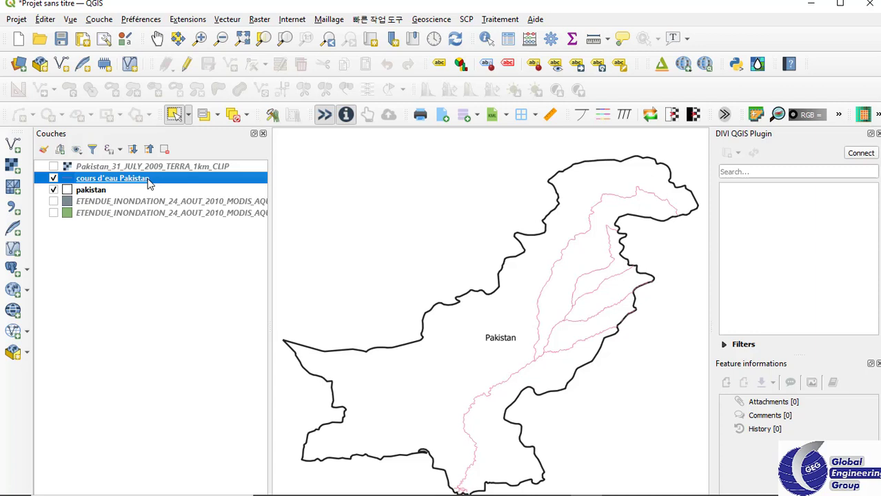
double_click(148, 181)
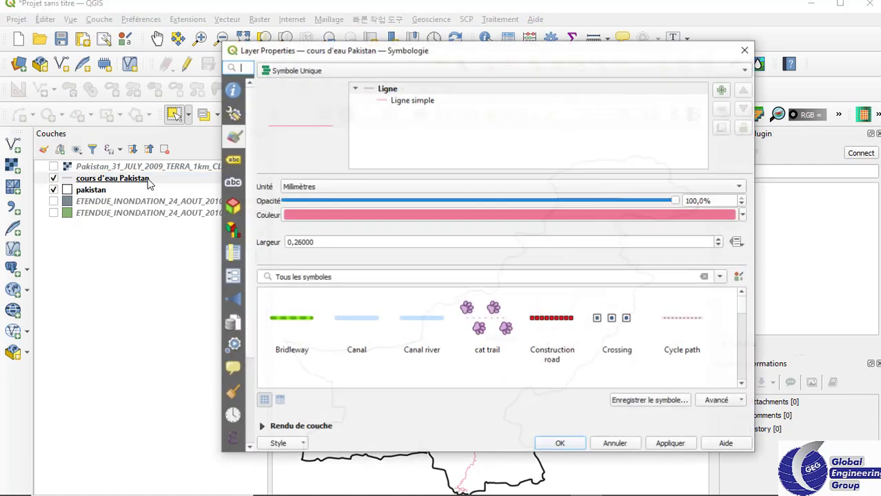
left_click(415, 101)
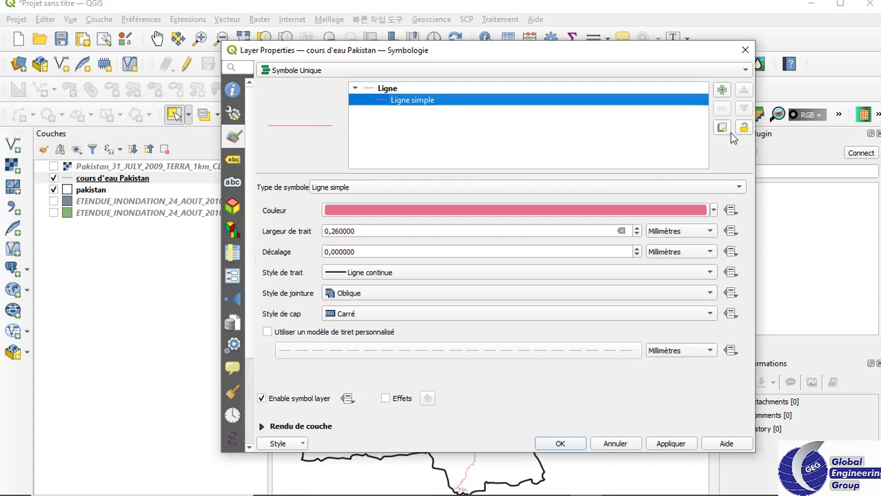
left_click(713, 211)
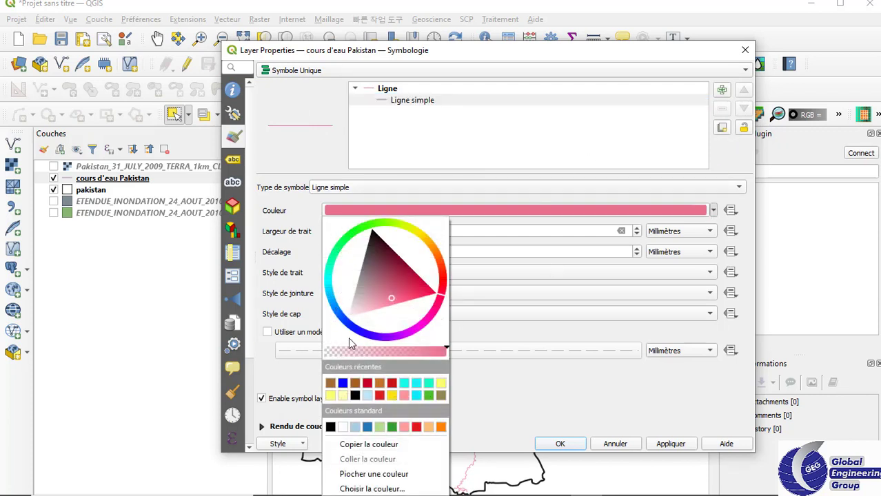
left_click(404, 384)
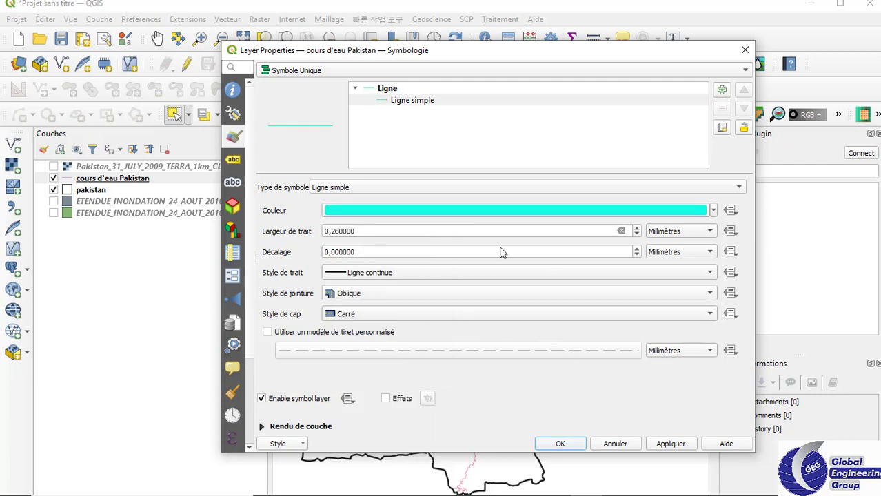
left_click(637, 229)
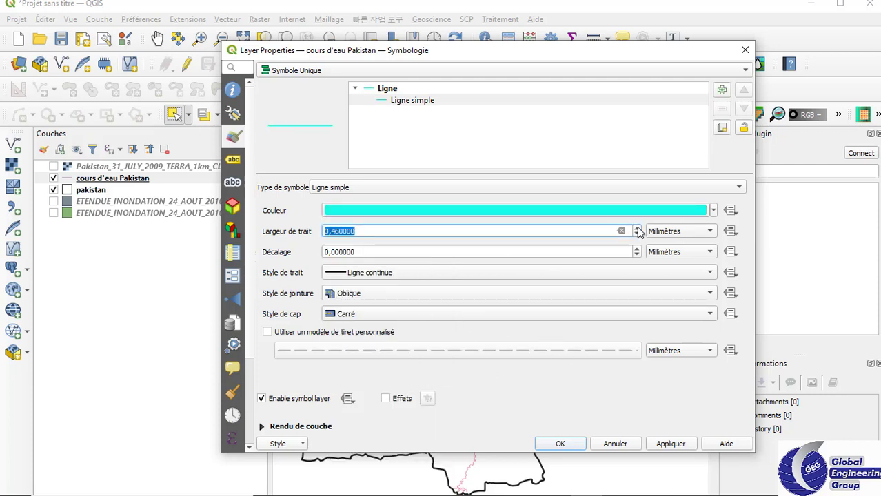
left_click(661, 445)
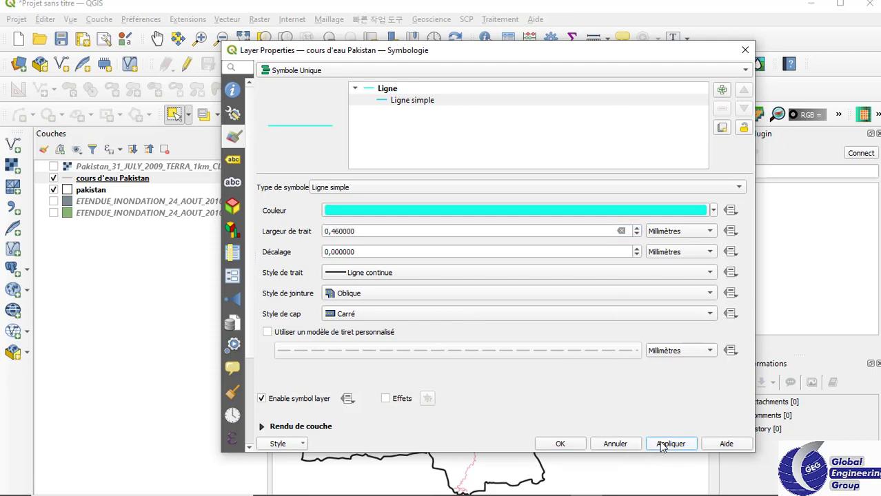
left_click(560, 444)
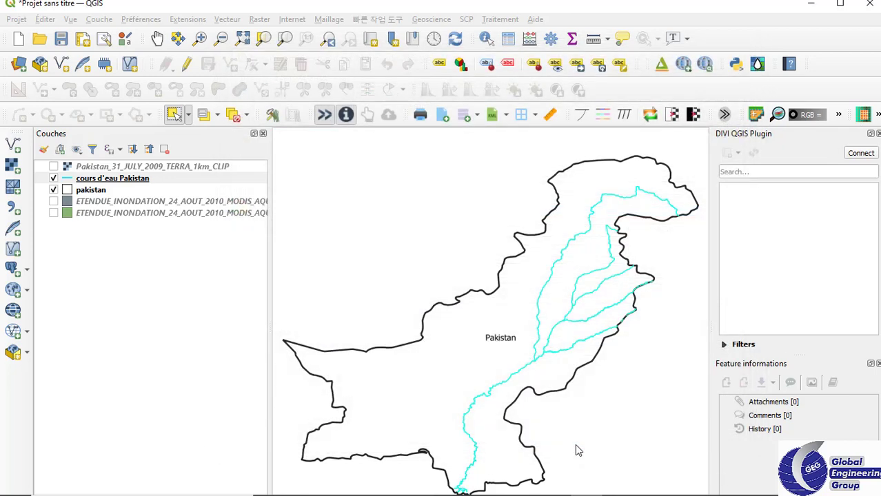
Step: Show both flood-extent layers and move the green one above the pakistan layer, just below cours d'eau Pakistan
left_click(53, 202)
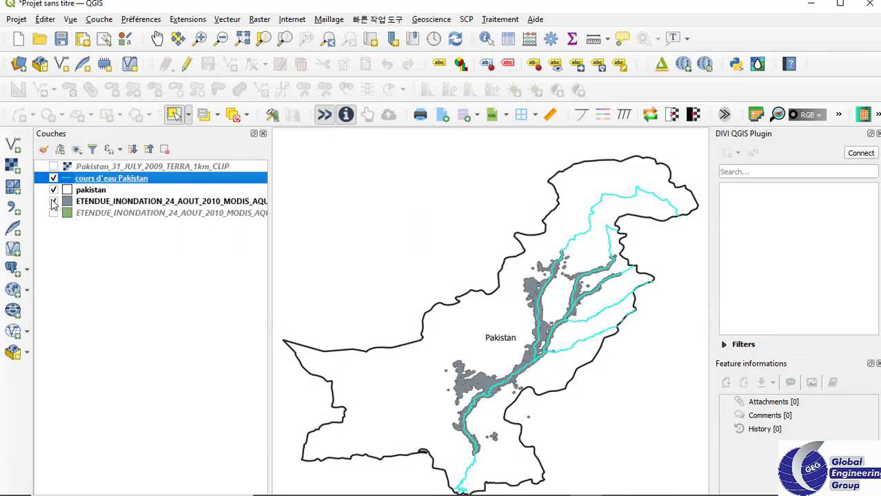
left_click(54, 214)
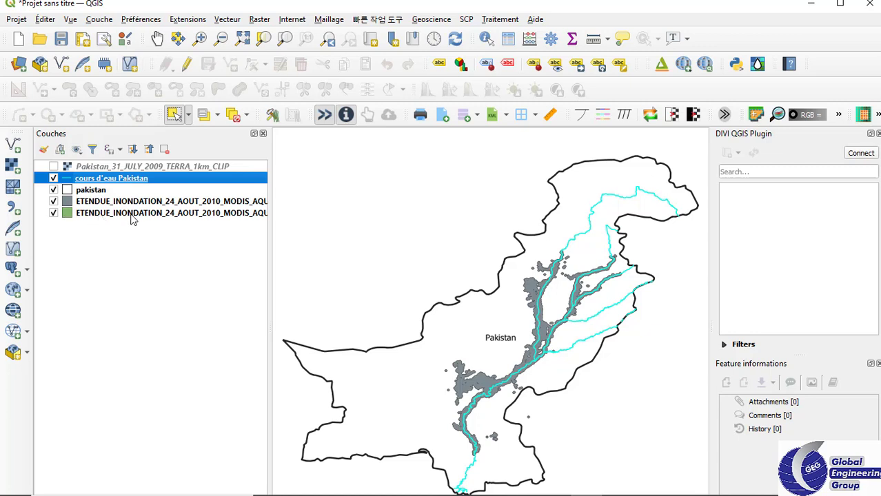
left_click_drag(130, 216, 129, 189)
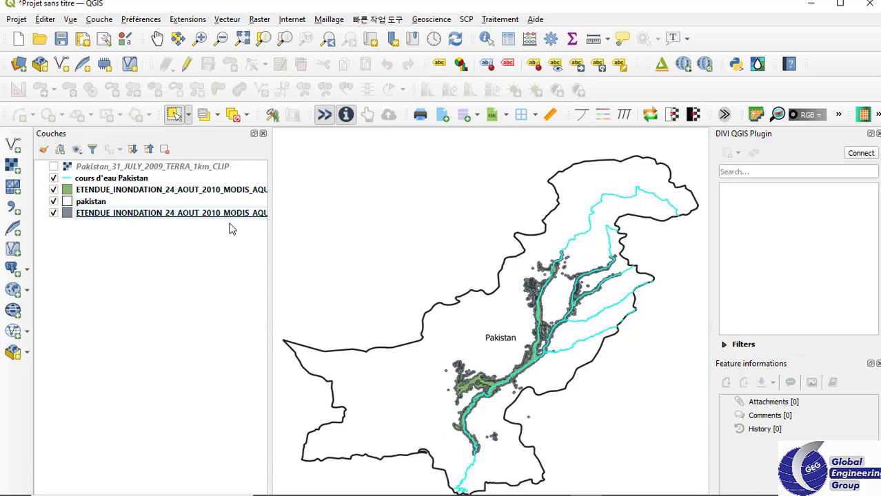
left_click(121, 191)
double_click(121, 191)
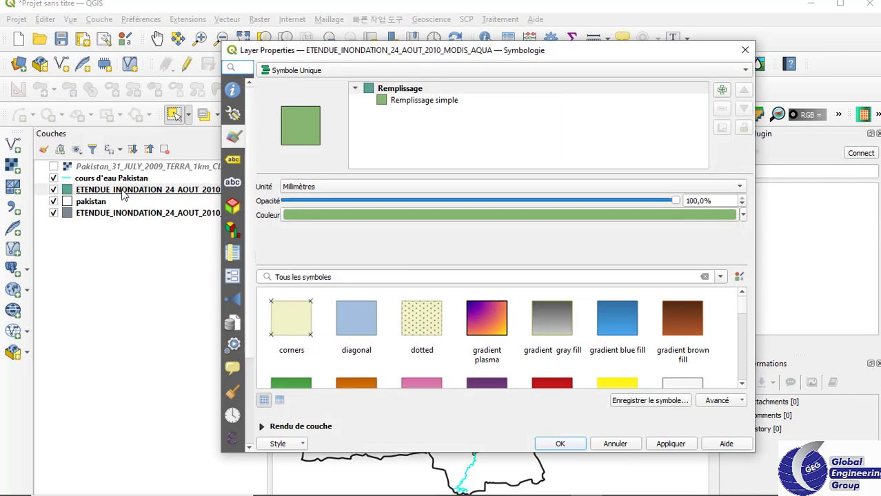
left_click(744, 49)
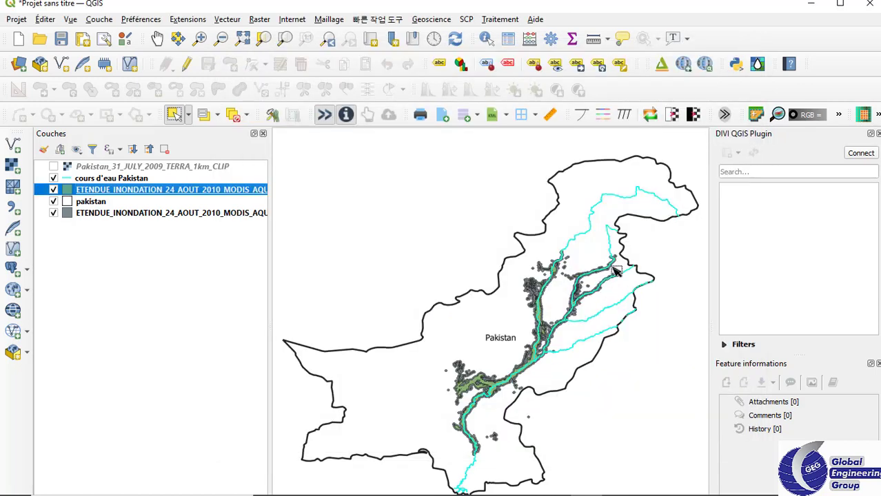
Step: Examine the flood-extent polygons along the northeastern rivers up close, and return to the full extent of the map
left_click(199, 39)
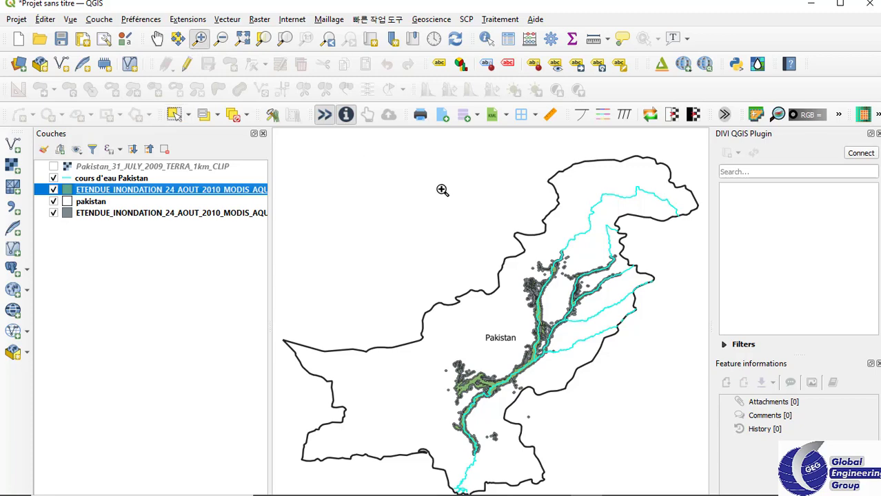
left_click(566, 325)
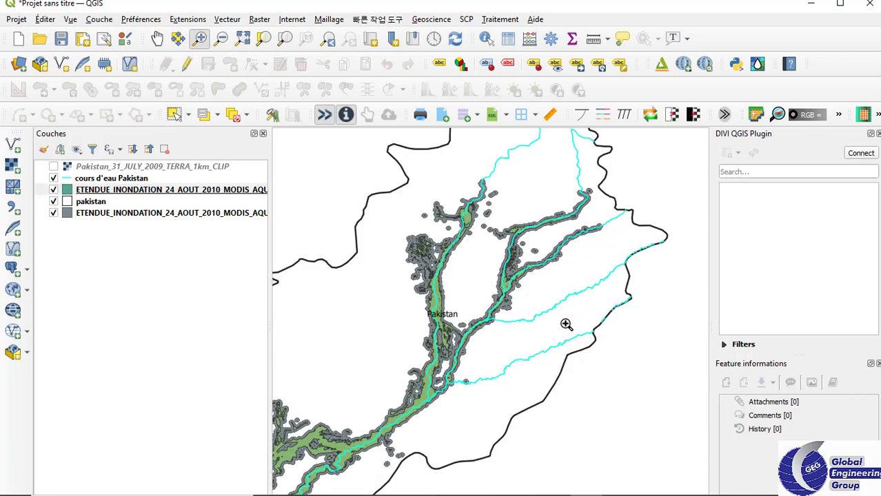
left_click(560, 323)
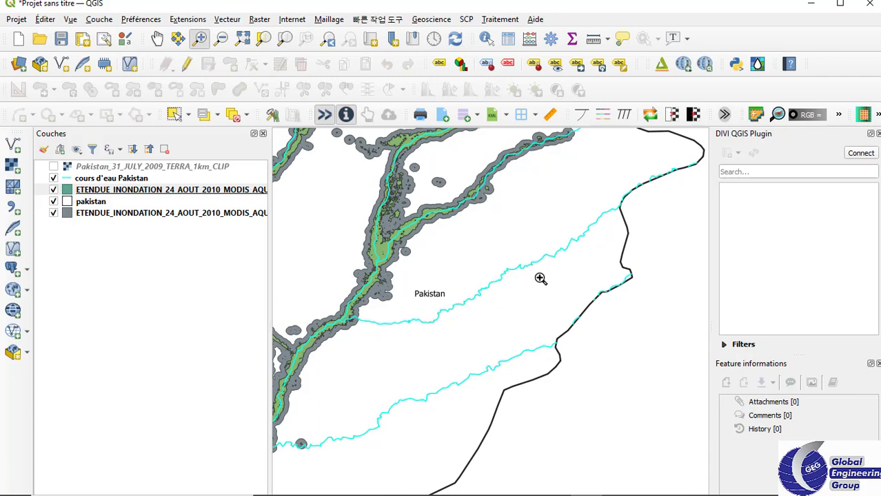
left_click(526, 183)
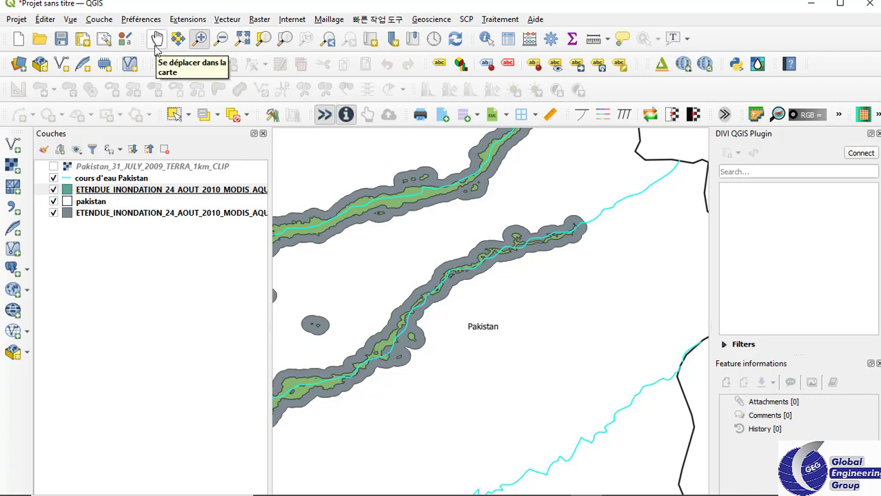
left_click(157, 40)
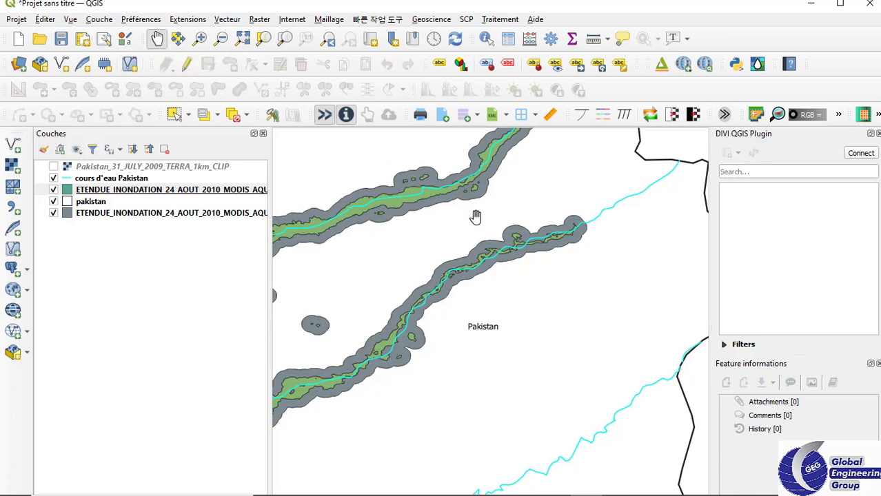
left_click_drag(480, 217, 488, 314)
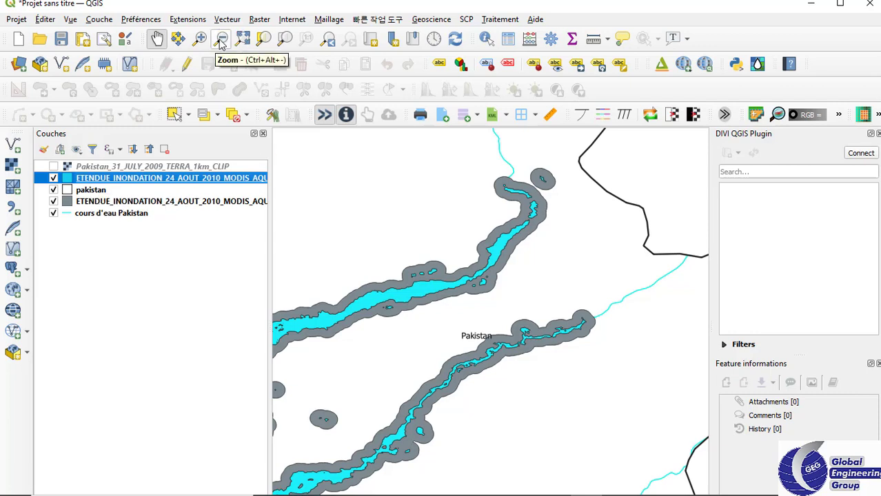
left_click(246, 39)
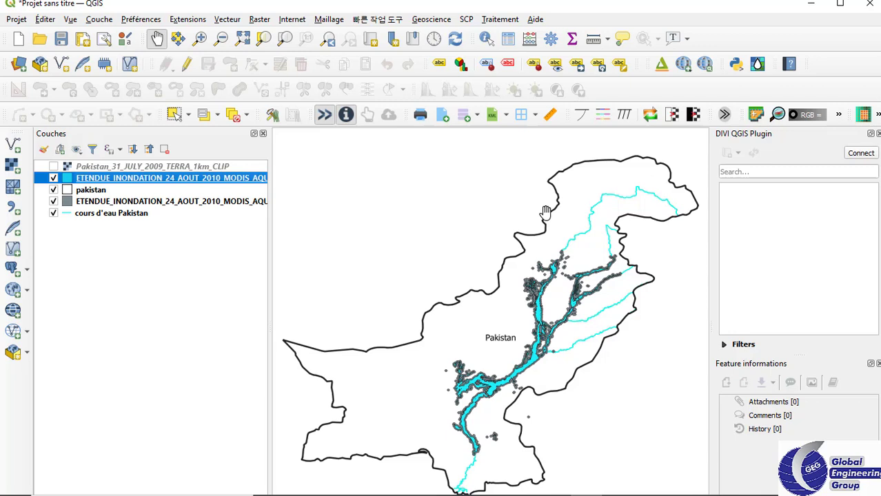
Step: Open the Processing Toolbox, dock it in the side area with the other plugin panels, and bring it to the front
left_click(496, 20)
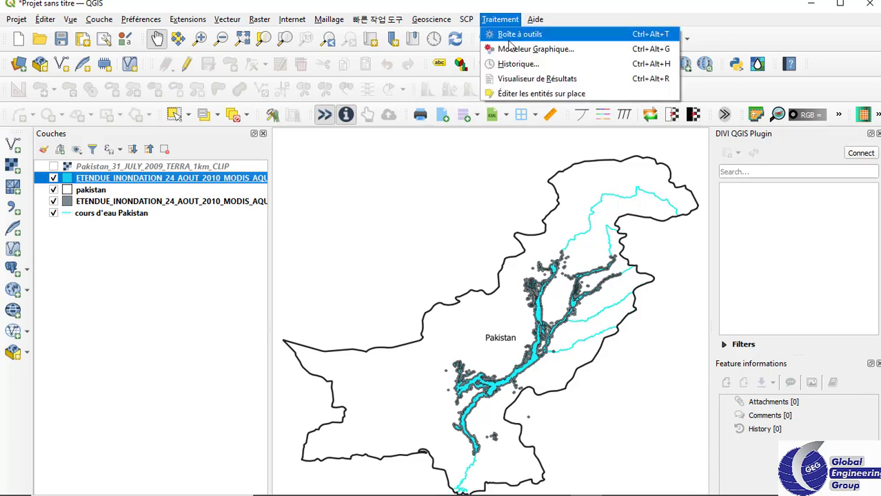
left_click(509, 34)
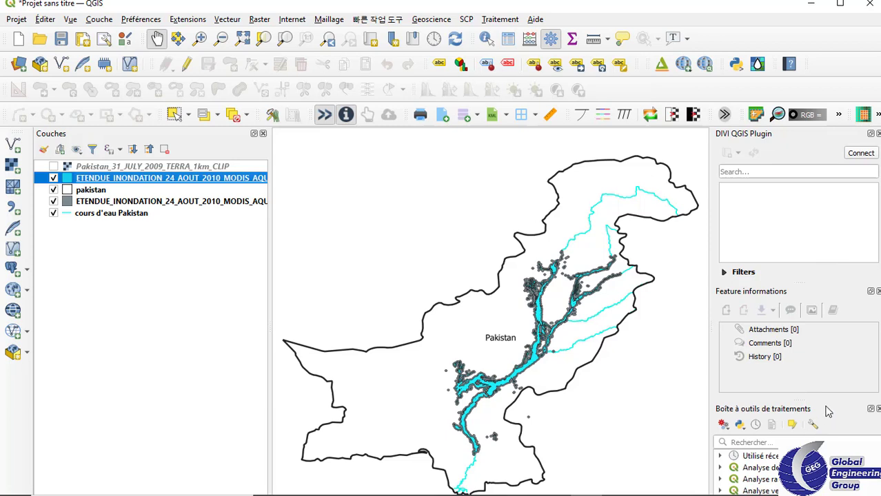
left_click_drag(828, 412, 842, 233)
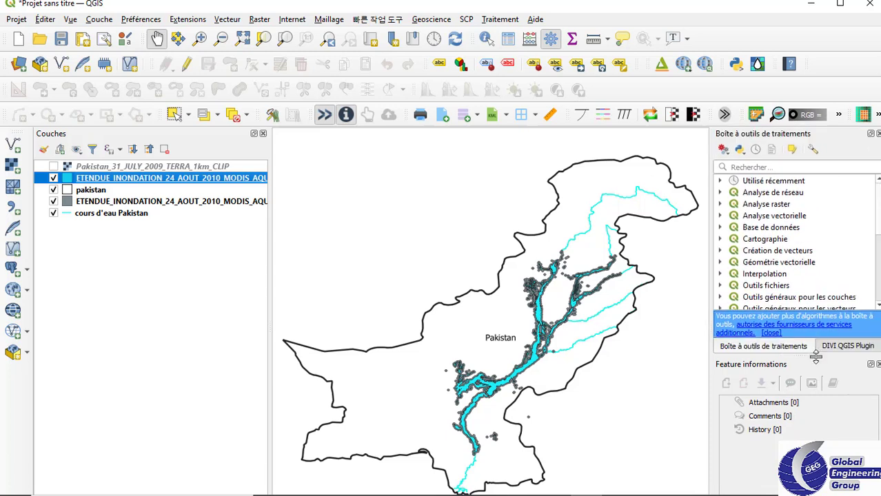
left_click_drag(823, 364, 820, 216)
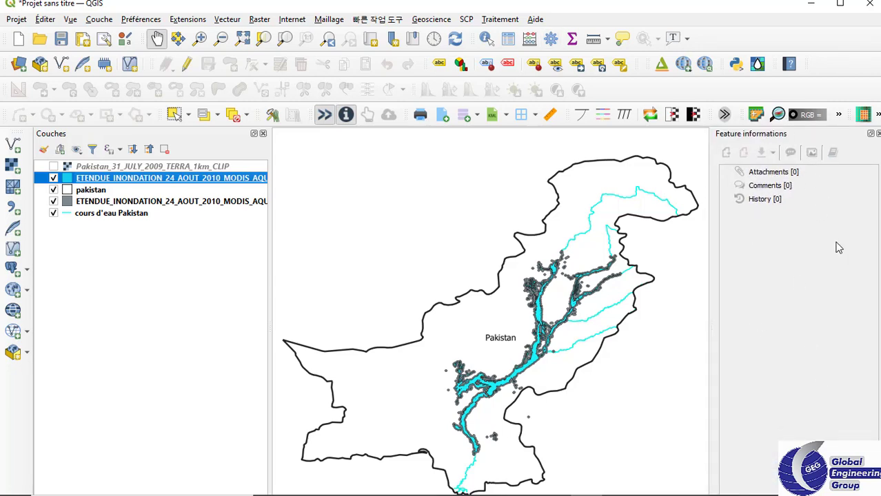
left_click(840, 6)
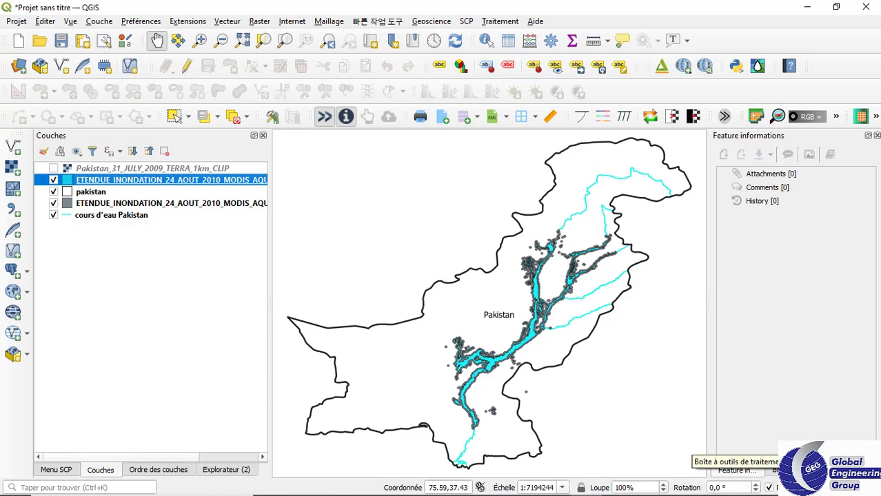
left_click(777, 470)
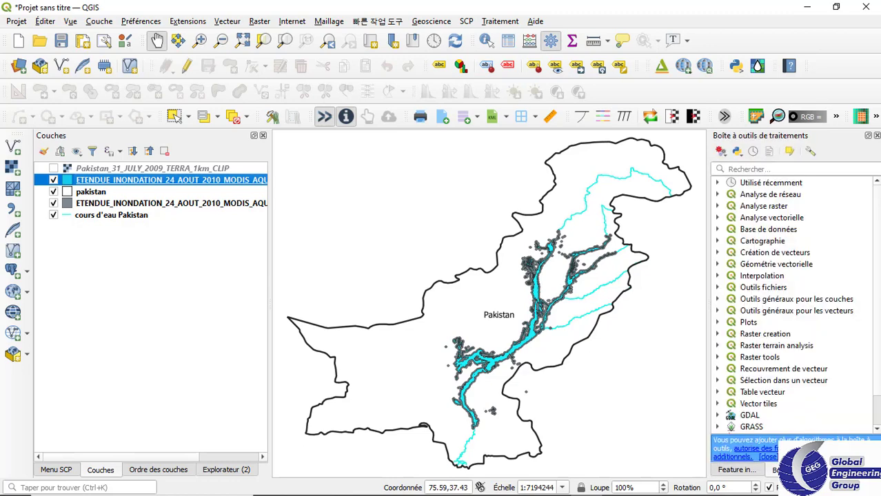
Step: Search the Processing Toolbox for "layer" and open the Create points layer from table algorithm
left_click(824, 168)
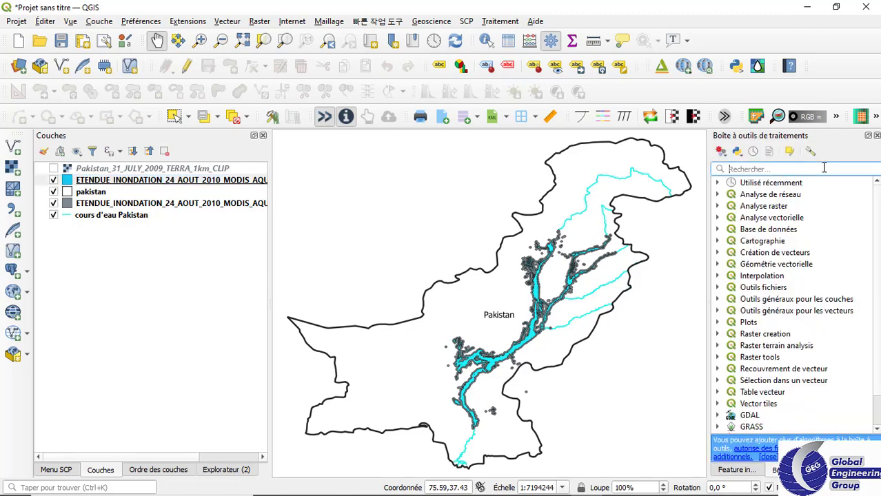
type("j")
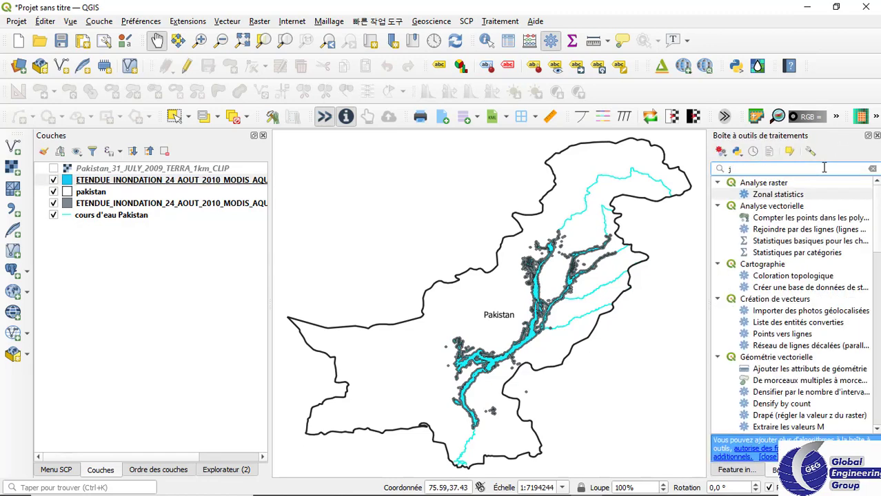
key("BackSpace")
type("la")
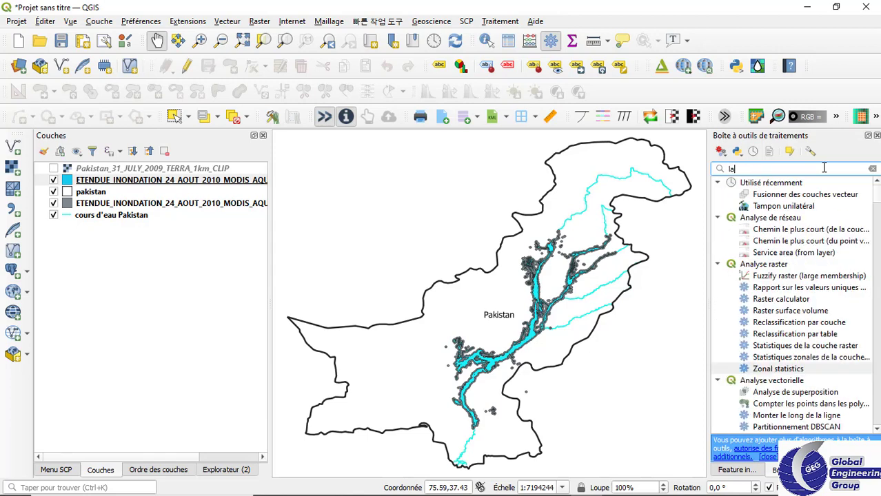
type("yer")
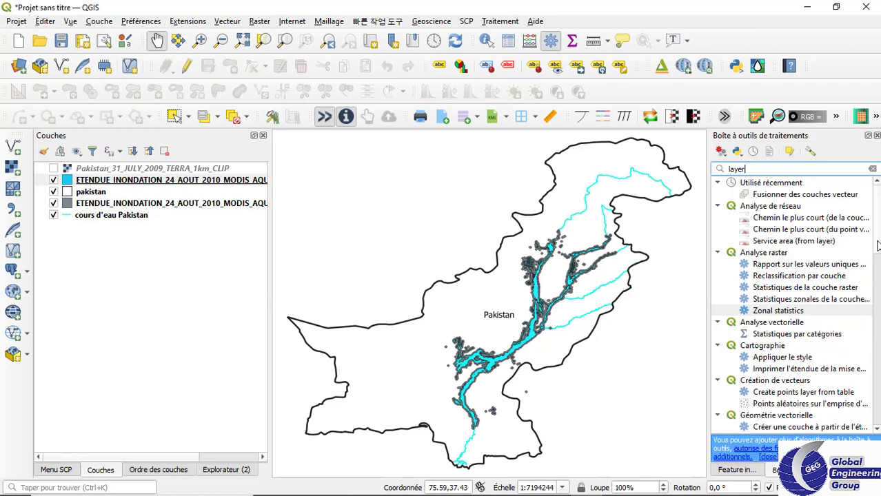
left_click_drag(876, 249, 879, 271)
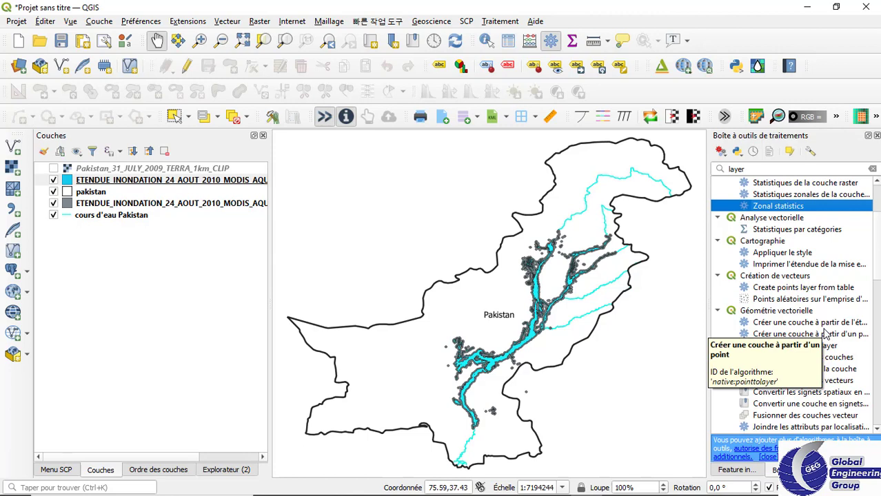
double_click(820, 290)
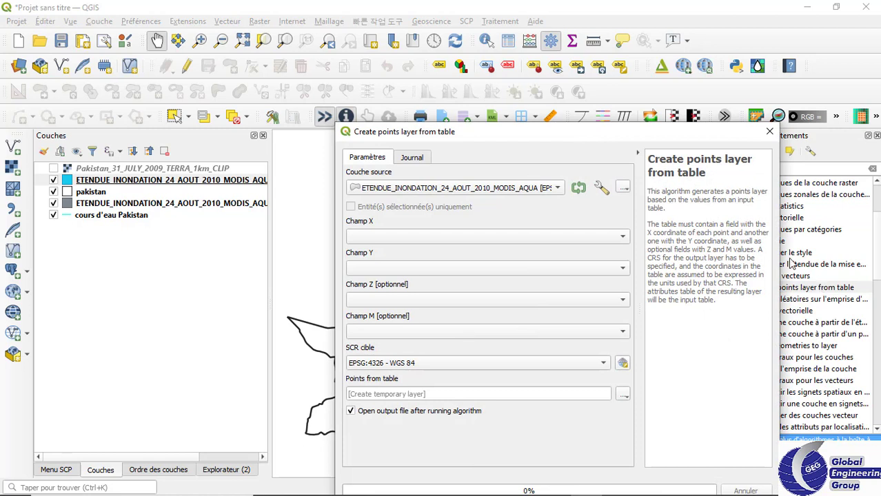
Step: Load Zones habitees du Pakistan.csv from the inner 2 Ajout de donnees Attributs Selection folder as the source layer
left_click(622, 189)
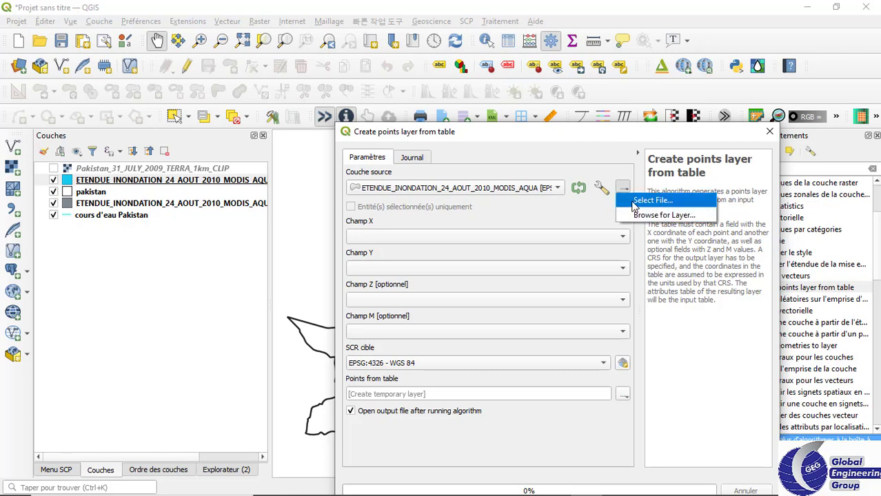
left_click(637, 201)
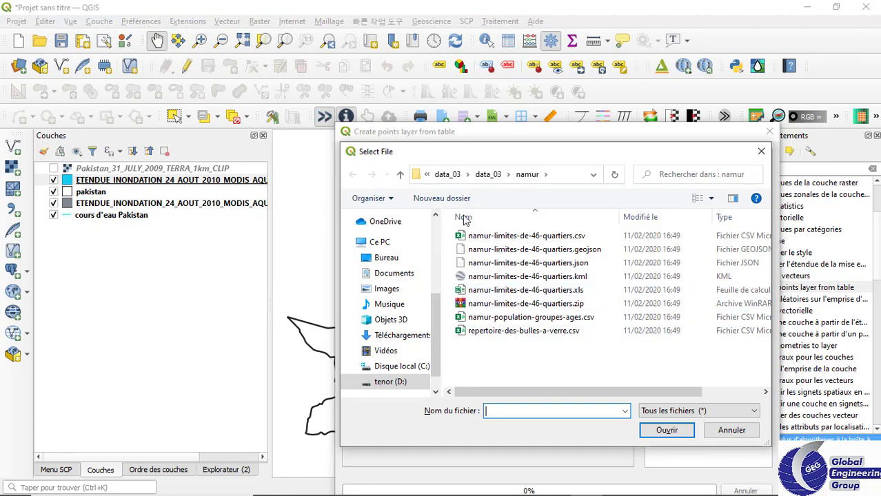
left_click(401, 175)
left_click(401, 175)
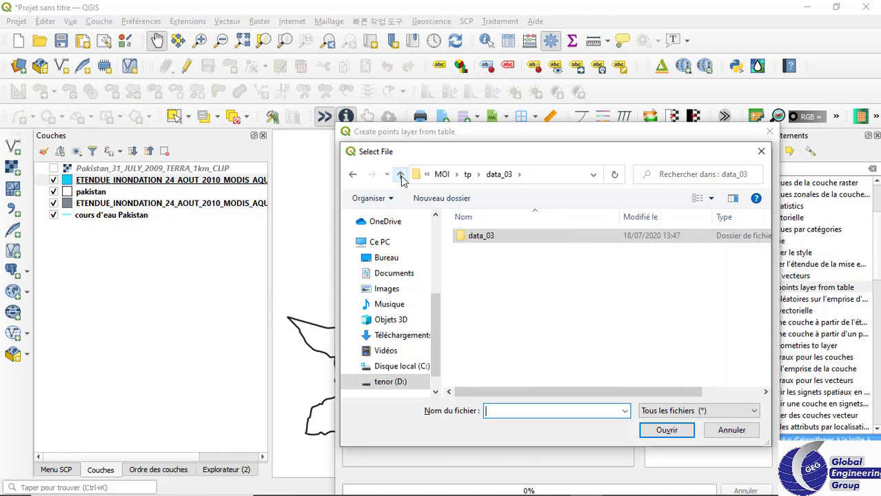
left_click(400, 175)
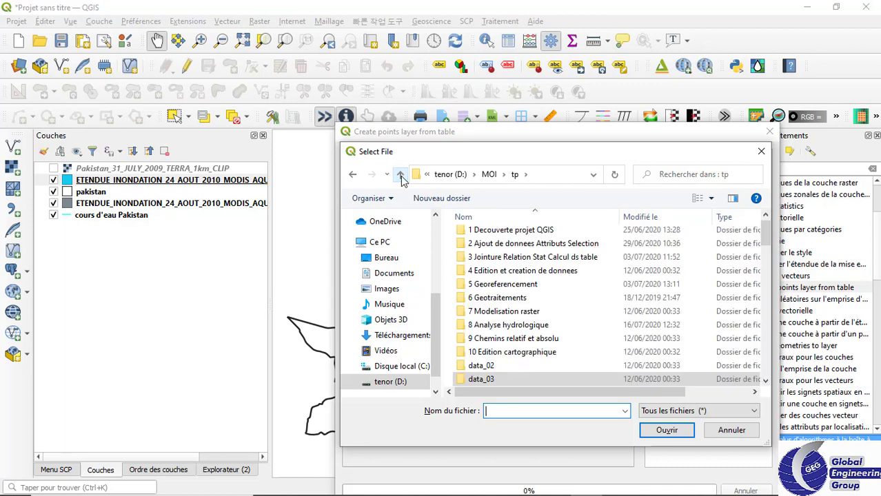
double_click(505, 245)
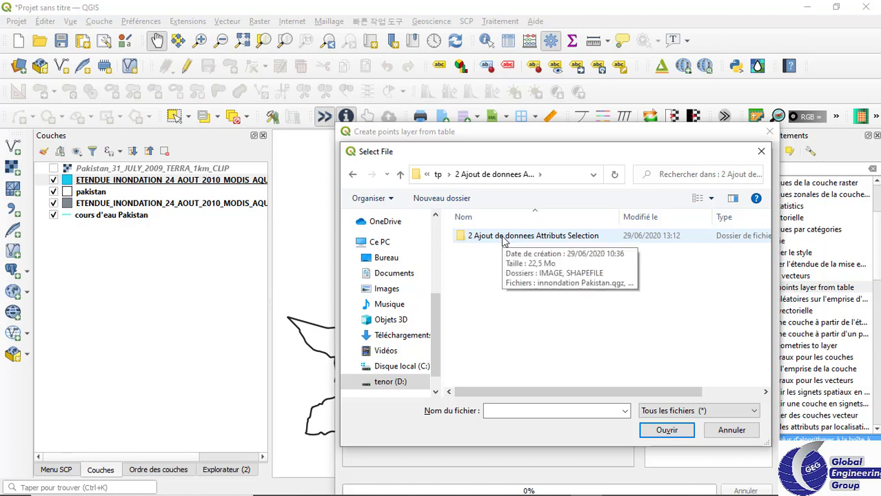
left_click(504, 239)
double_click(504, 239)
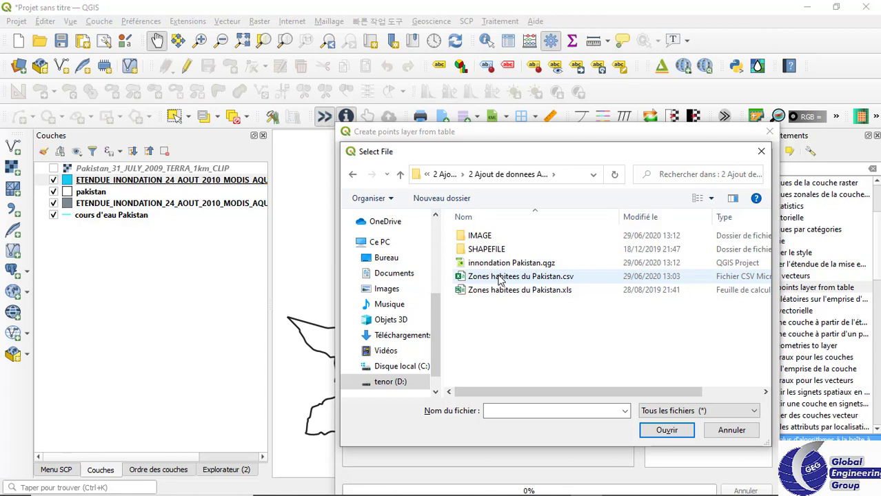
left_click(500, 277)
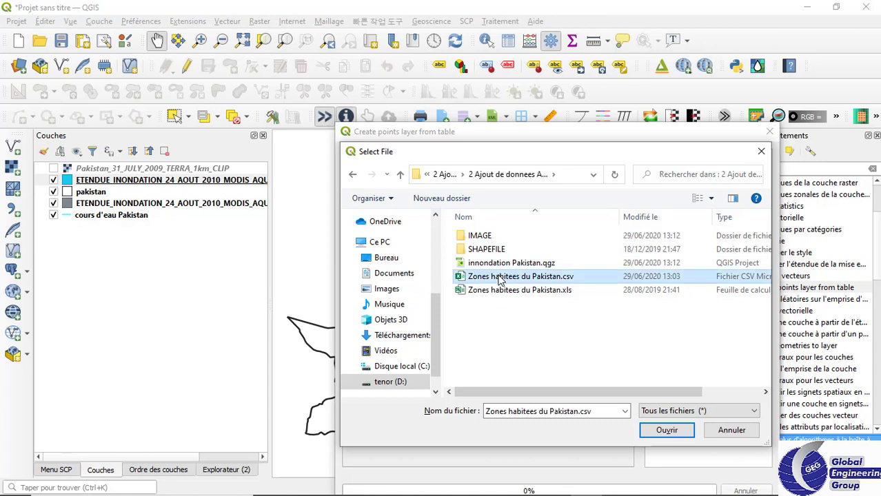
left_click(666, 430)
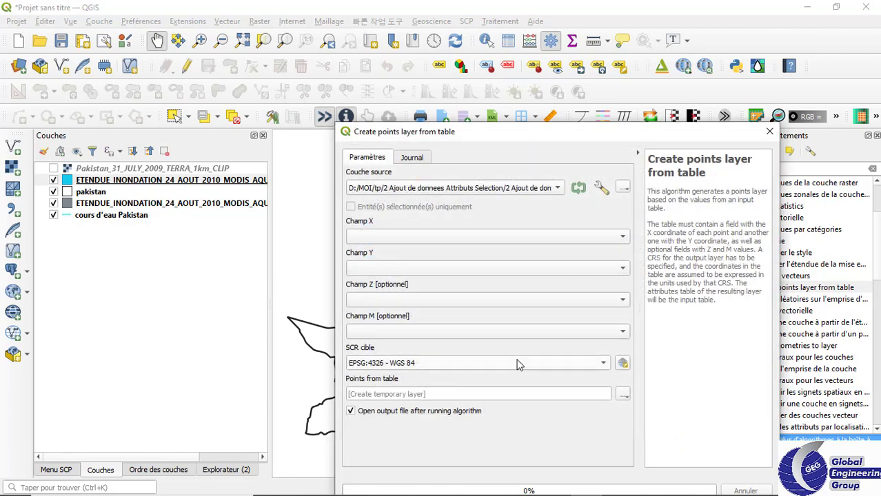
Step: Create a temporary point layer from the table with X_LONGITUD as X field and Y_LATITUD as Y field, and close the algorithm dialog
left_click(492, 237)
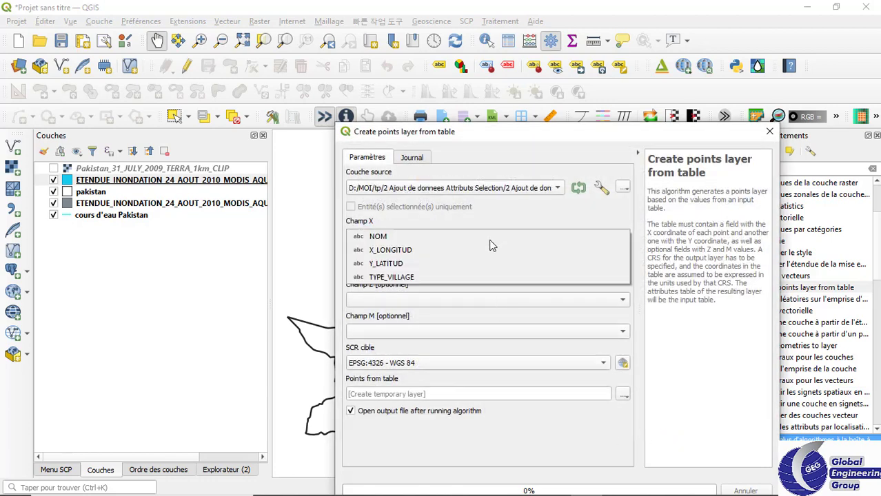
left_click(479, 252)
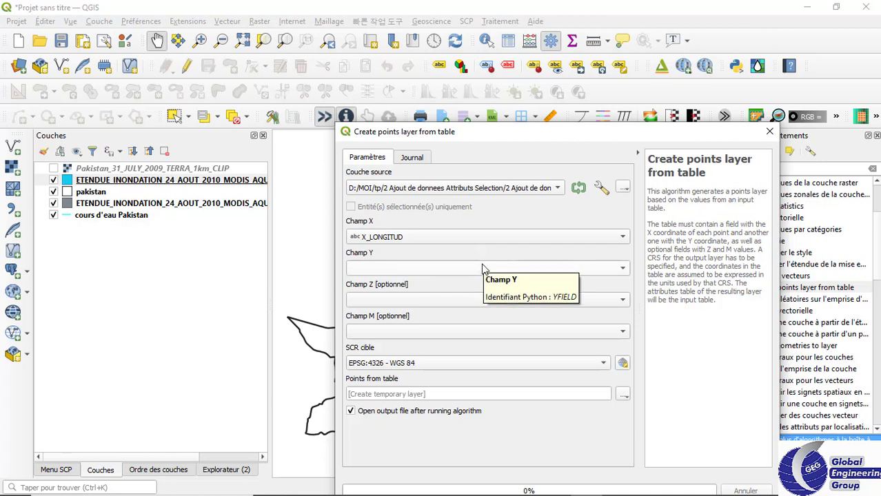
left_click(484, 273)
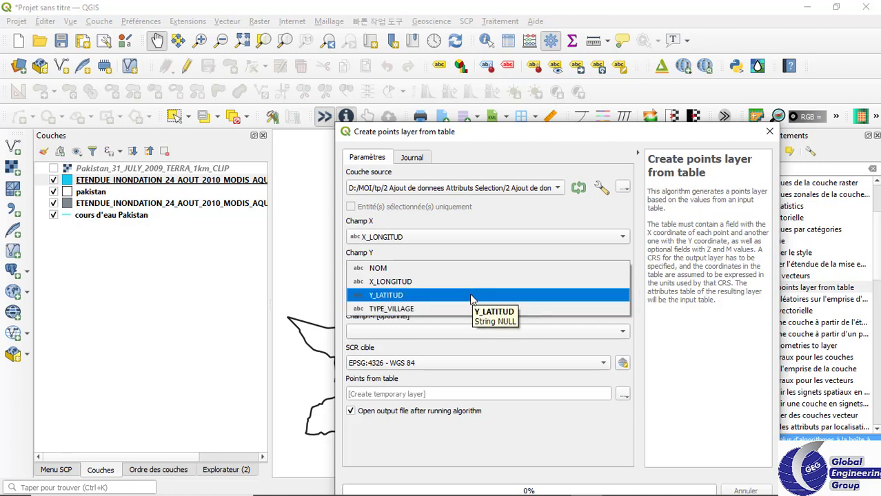
left_click(472, 296)
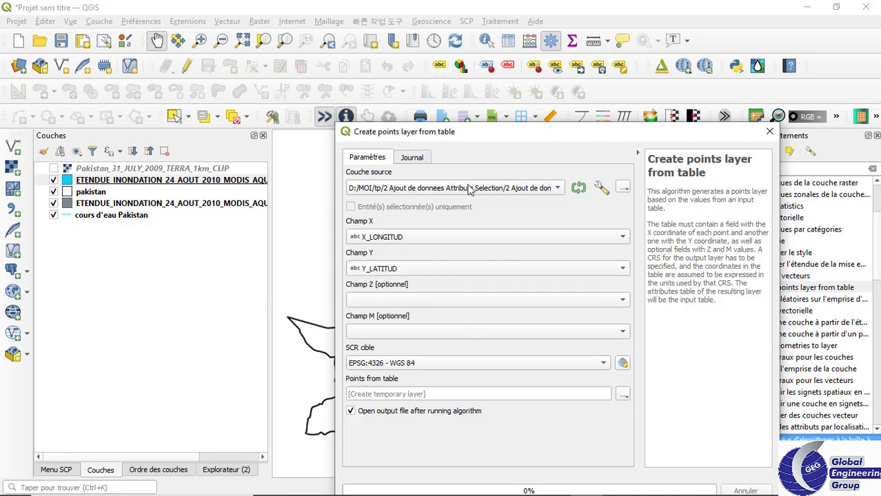
left_click_drag(481, 133, 481, 64)
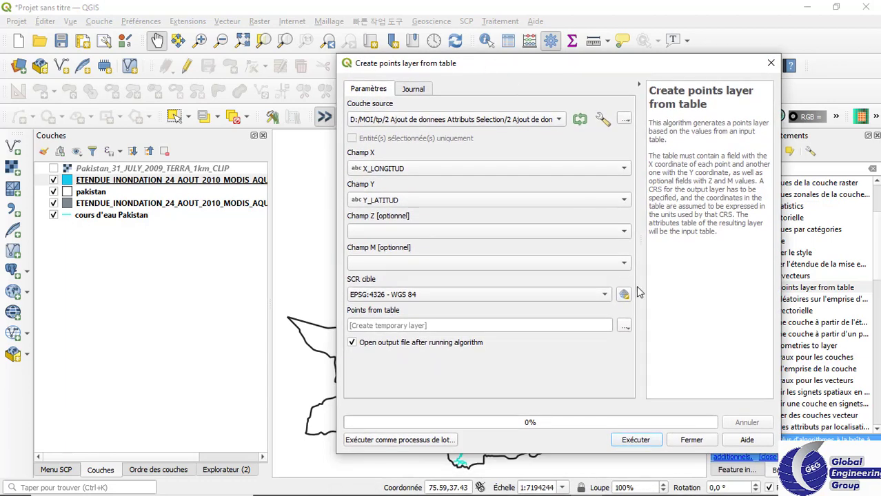
left_click(648, 443)
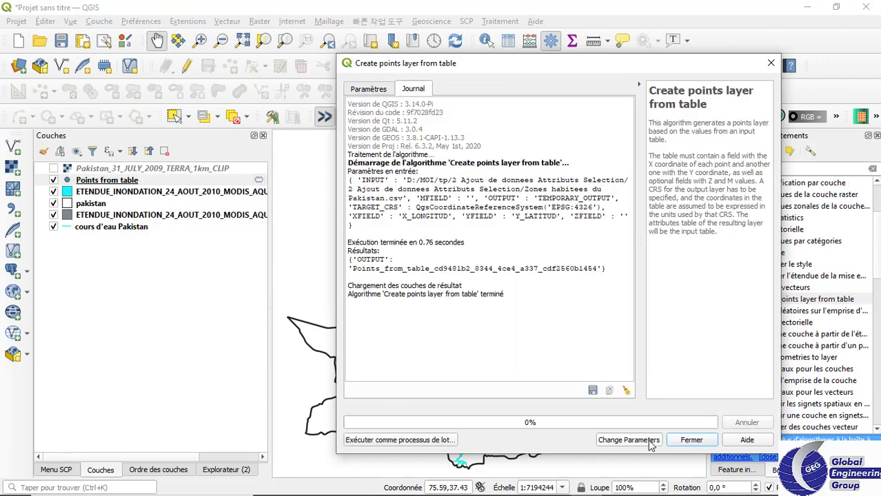
left_click(772, 63)
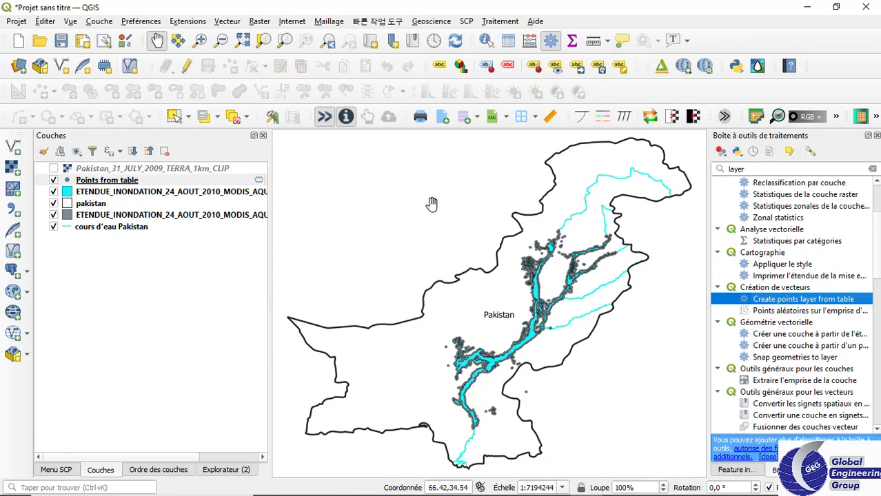
Step: Try creating a point layer from the existing Points from table layer with X_LONGITUD, Y_LATITUD, TYPE_VILLAGE as Z and NOM as M, and close the dialog
double_click(769, 301)
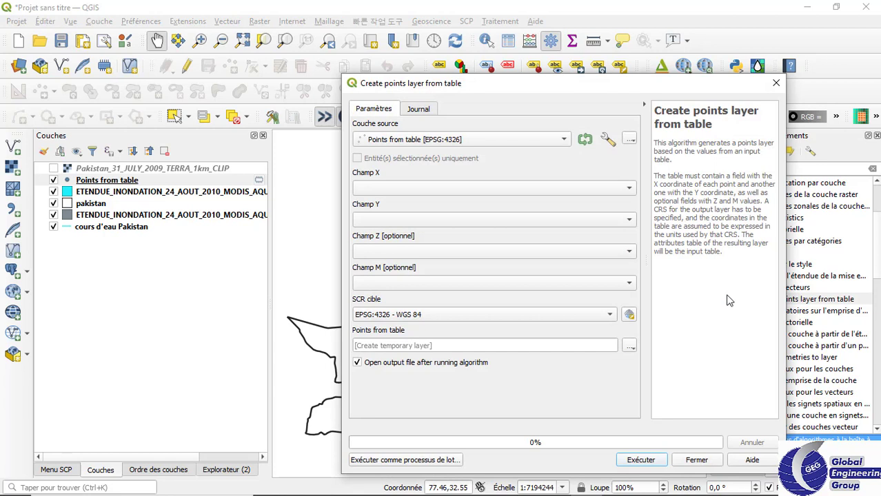
left_click(622, 190)
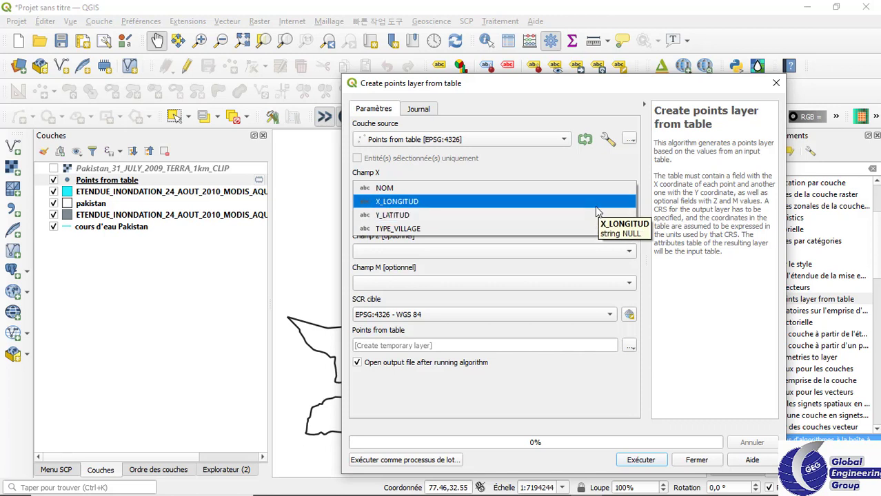
left_click(595, 206)
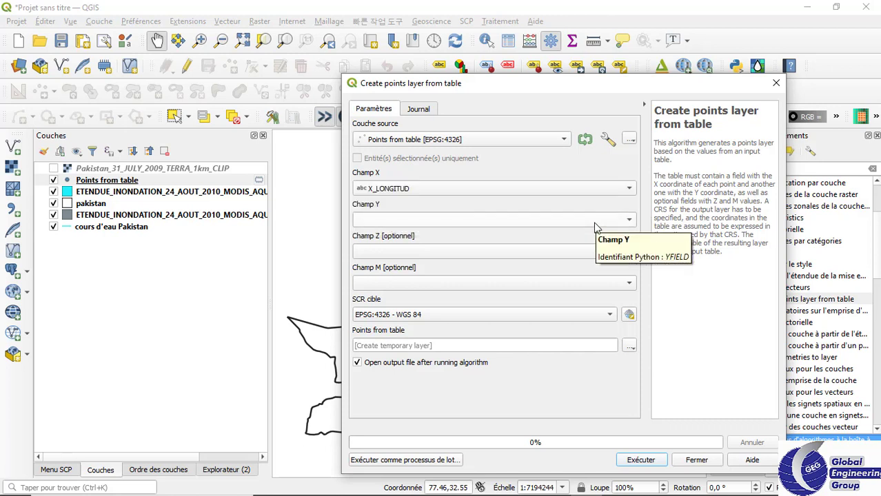
left_click(595, 221)
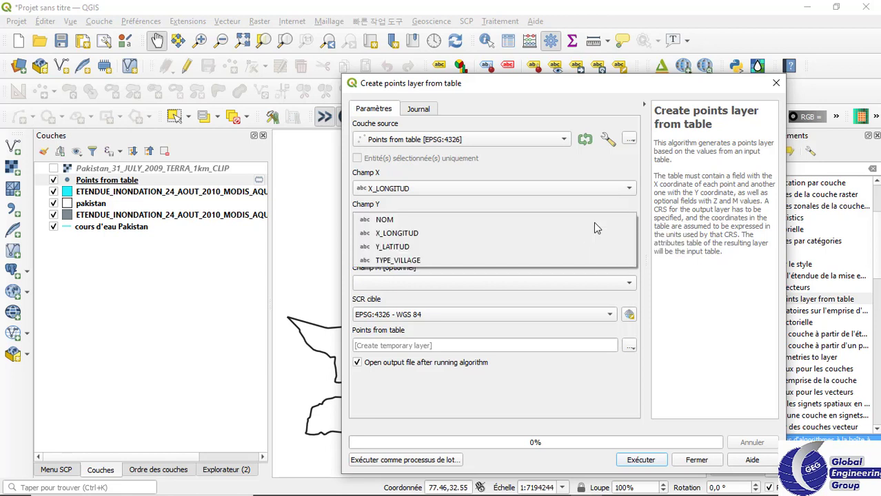
left_click(560, 250)
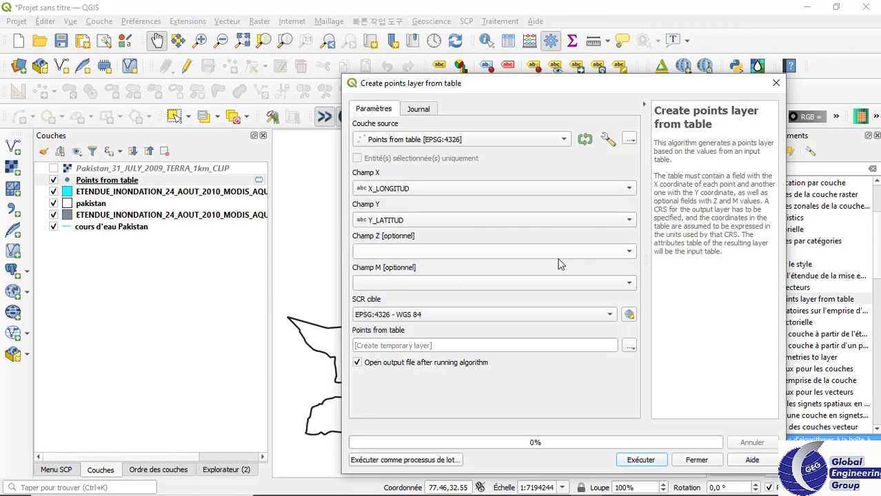
left_click(559, 259)
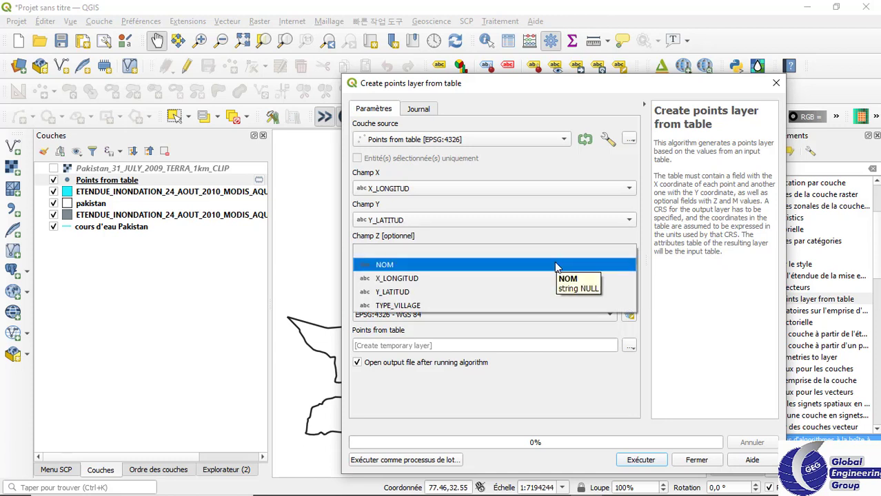
left_click(543, 307)
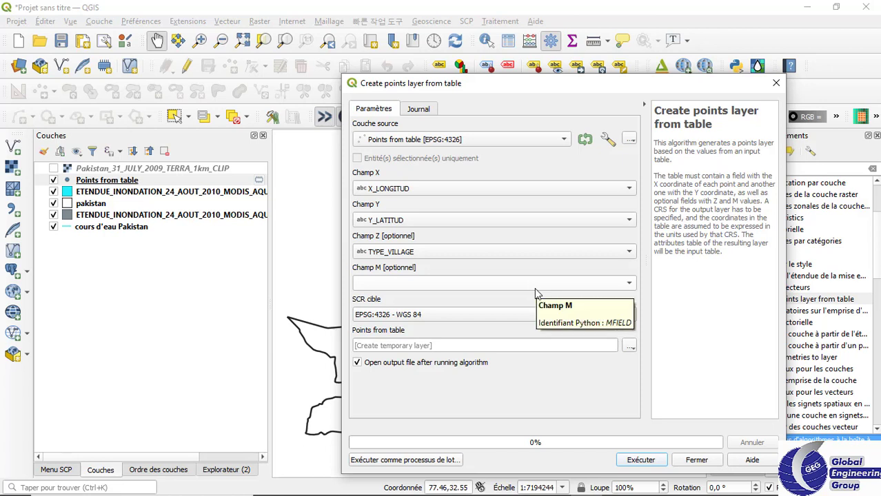
left_click(535, 288)
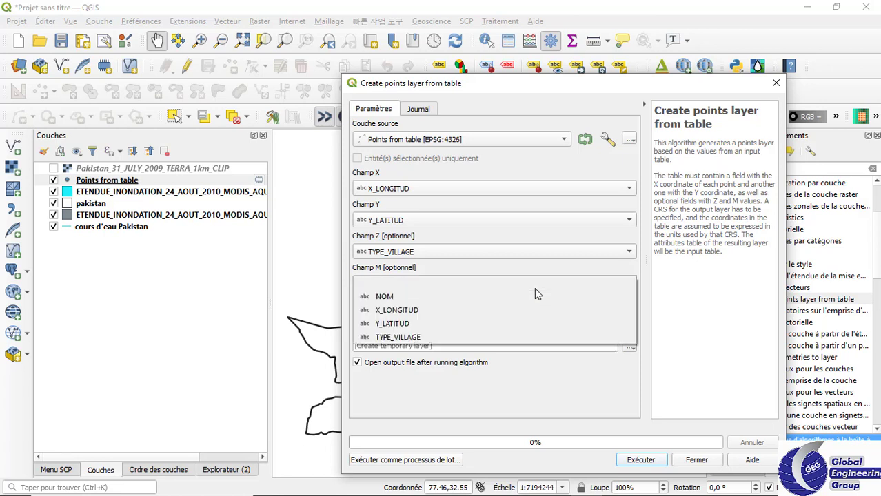
left_click(448, 298)
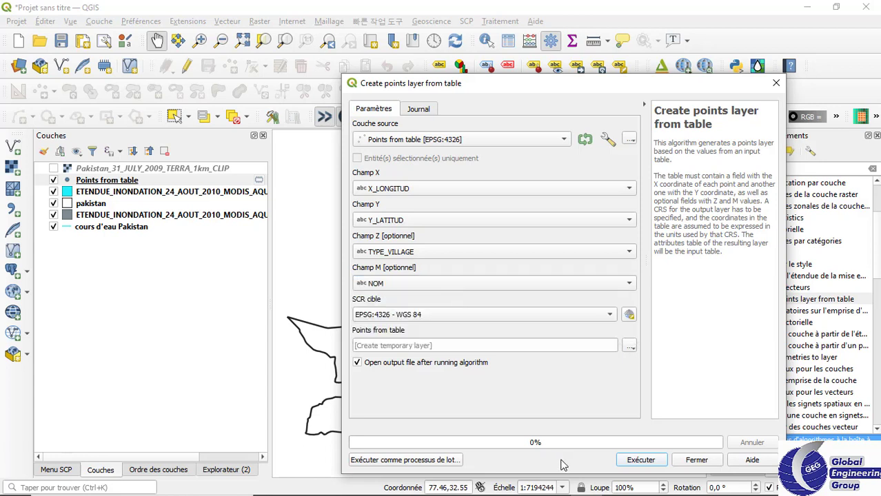
left_click(637, 460)
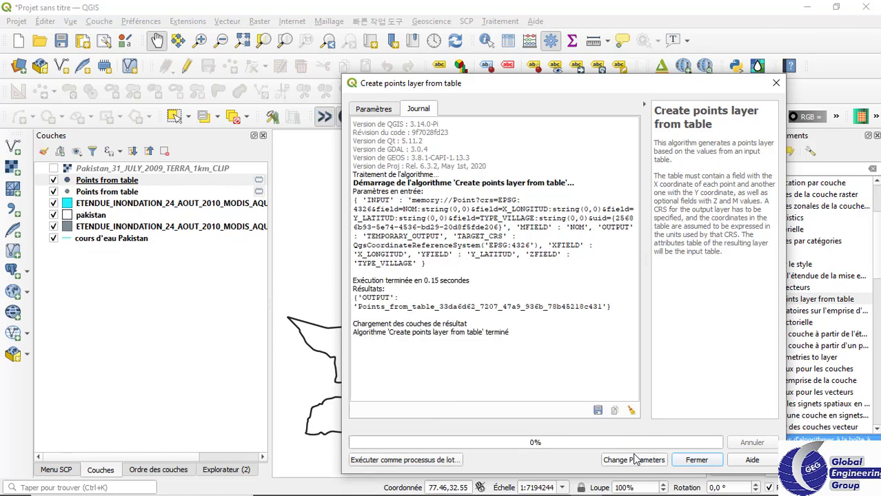
left_click(775, 84)
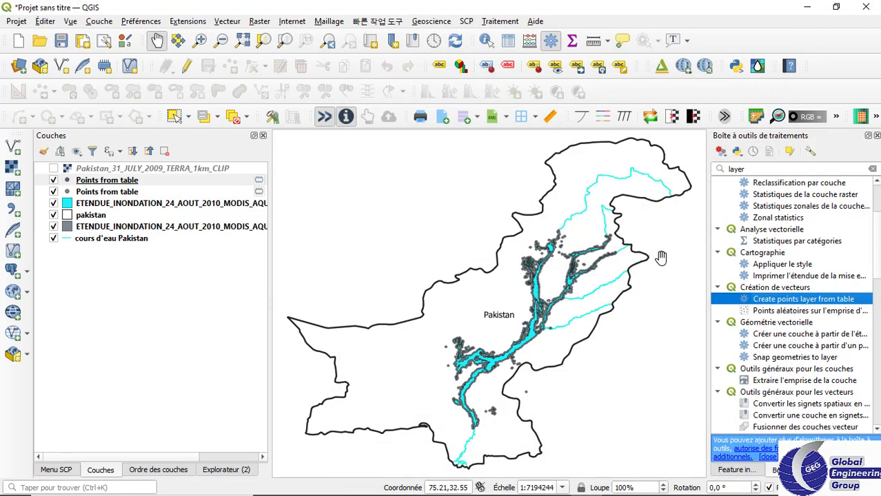
Step: Reopen the Create points layer from table algorithm and load Zones habitees du Pakistan.xls as the source layer
double_click(748, 301)
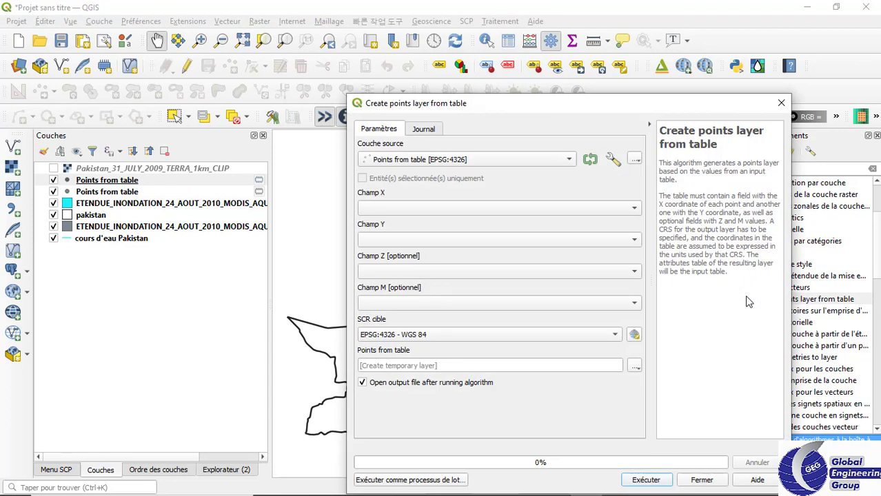
left_click(634, 159)
left_click(634, 159)
left_click(634, 159)
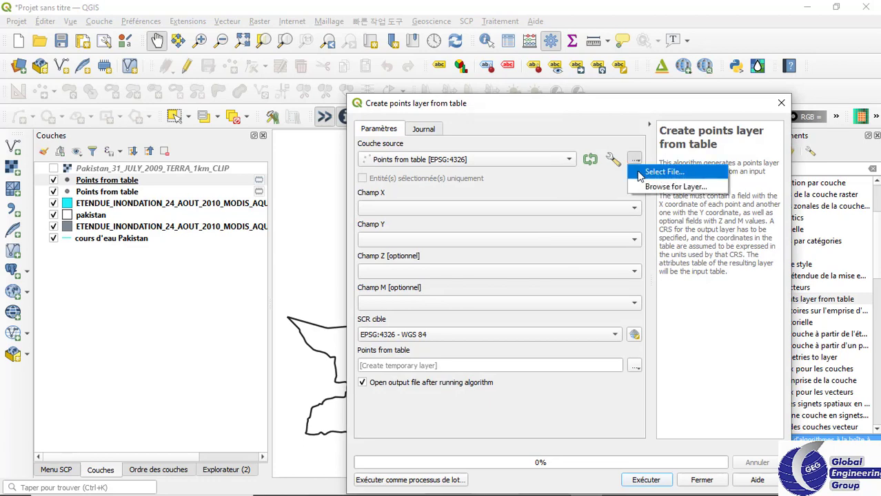
left_click(639, 175)
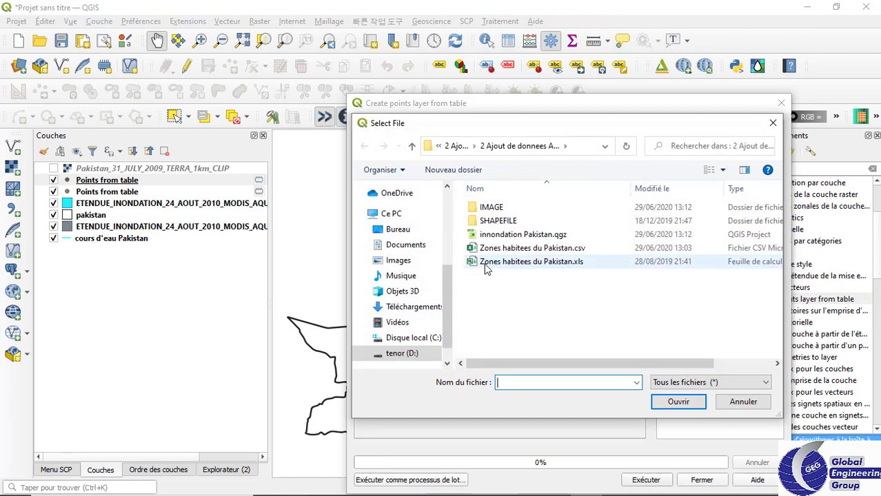
double_click(488, 262)
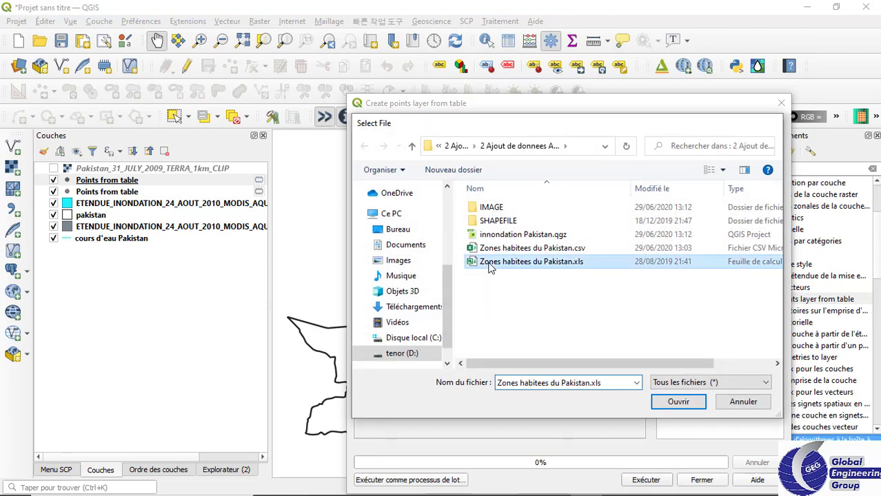
Step: Create a temporary point layer from the Excel table with X_LONGITUD as X field and Y_LATITUD as Y field, and close the algorithm dialog
left_click(510, 208)
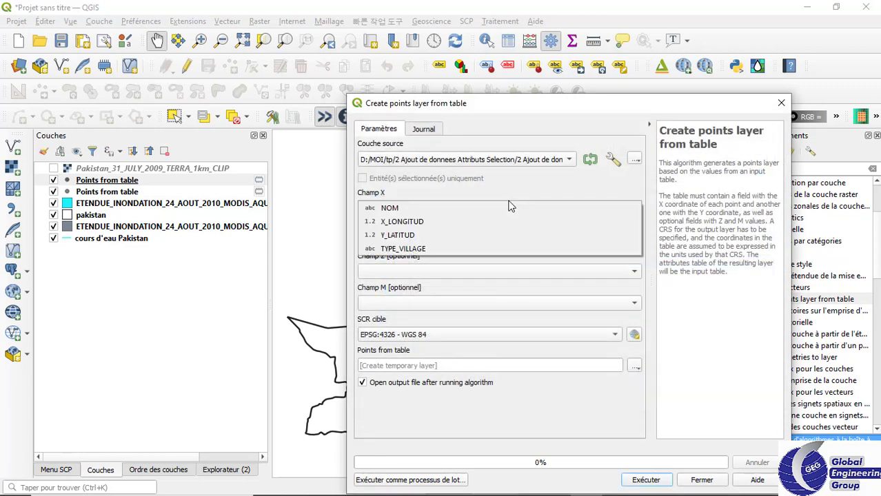
left_click(475, 224)
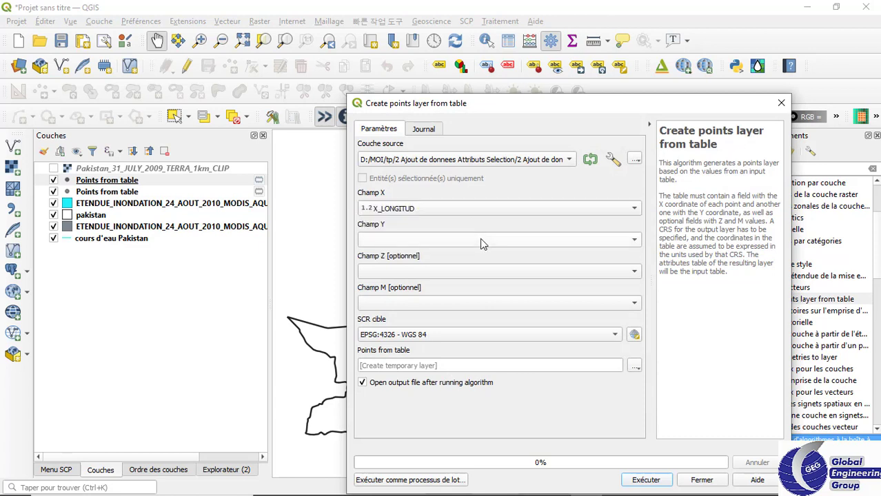
left_click(479, 238)
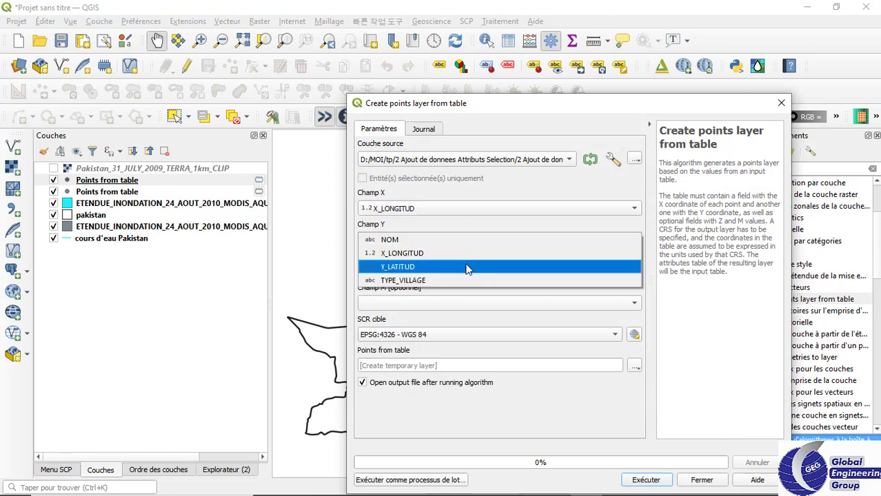
left_click(467, 269)
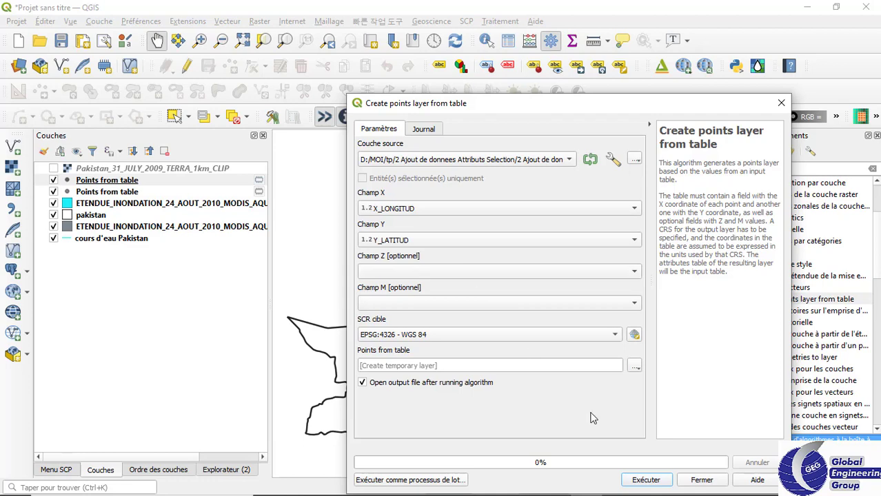
left_click(646, 481)
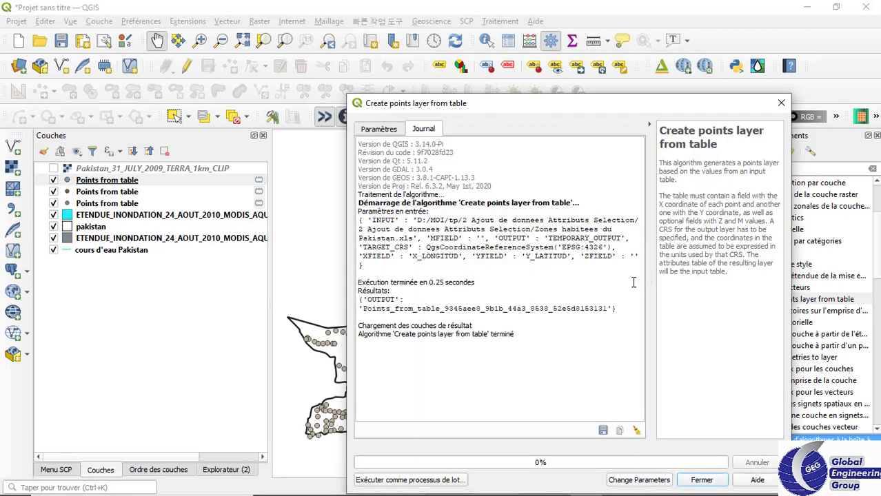
left_click(780, 102)
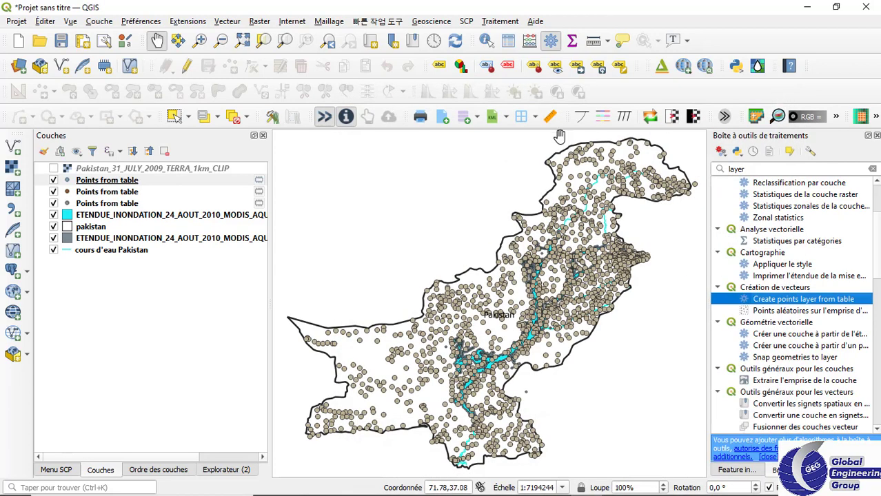
Step: Delete the two older Points from table layers, keeping only the topmost one created from the Excel file
left_click(126, 195)
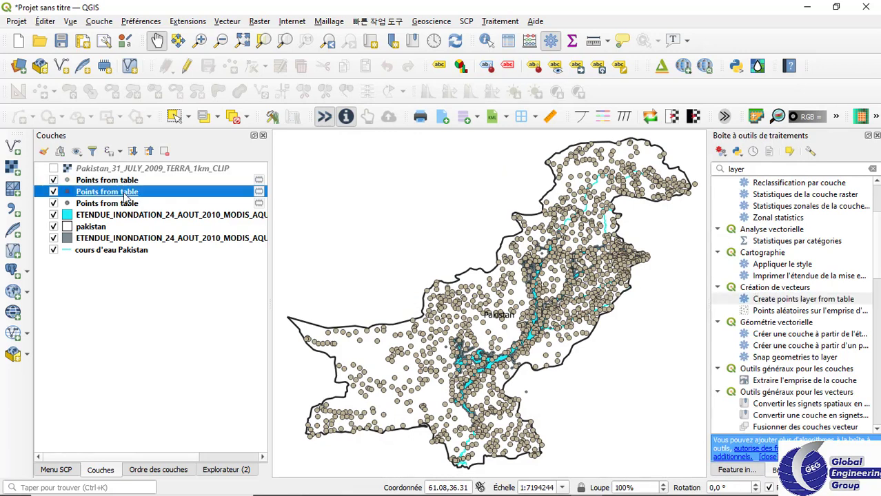
right_click(124, 196)
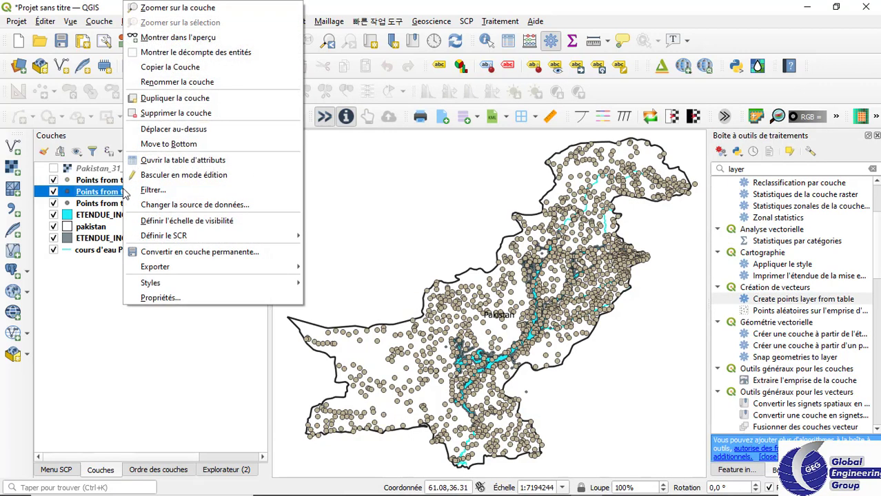
left_click(186, 114)
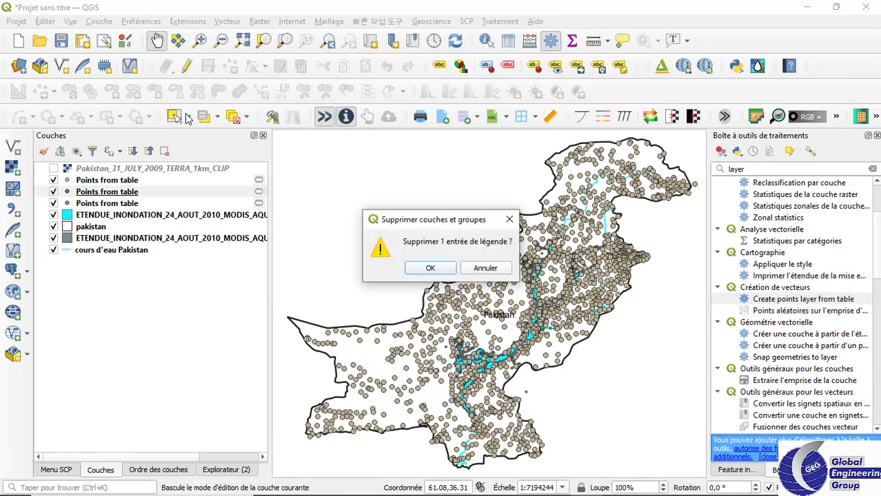
left_click(427, 268)
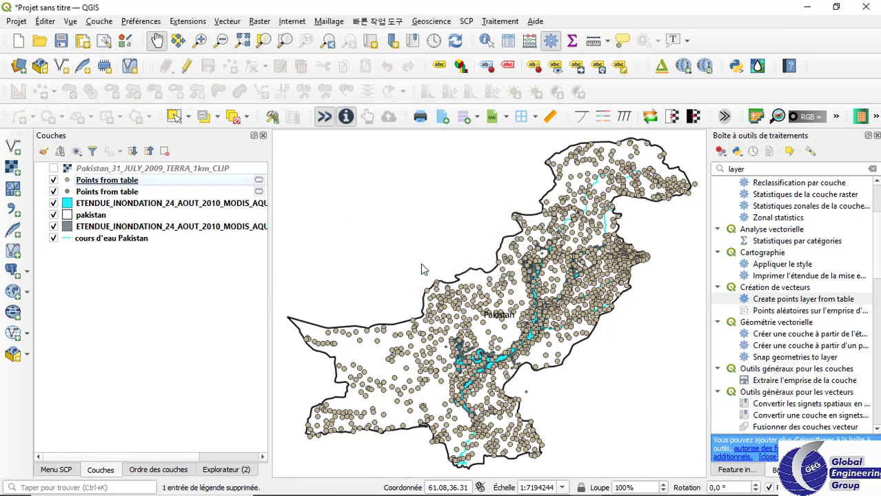
left_click(108, 193)
right_click(108, 194)
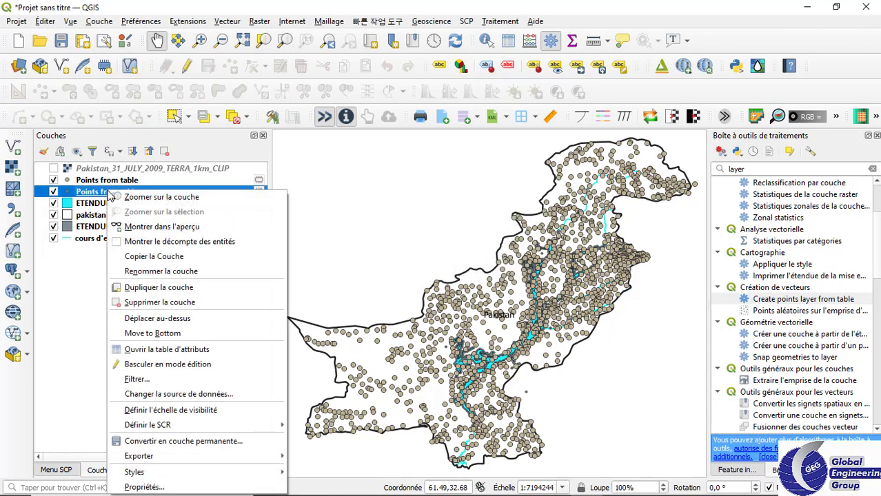
left_click(172, 302)
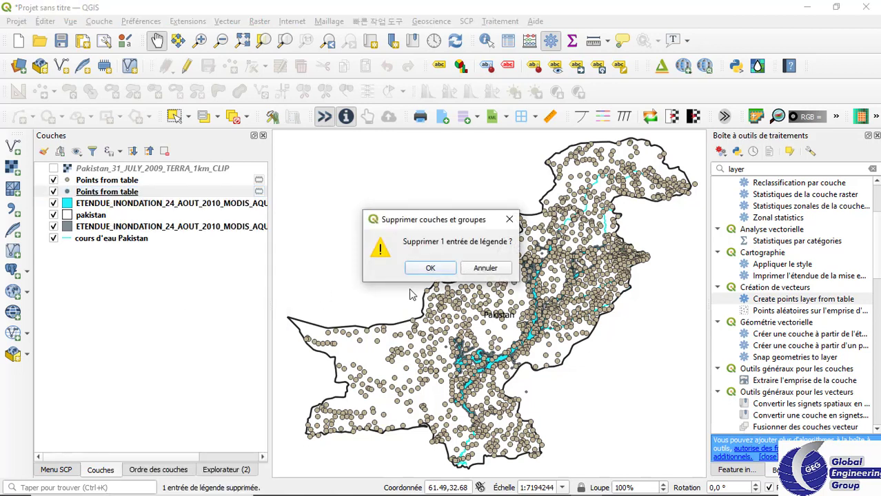
left_click(423, 269)
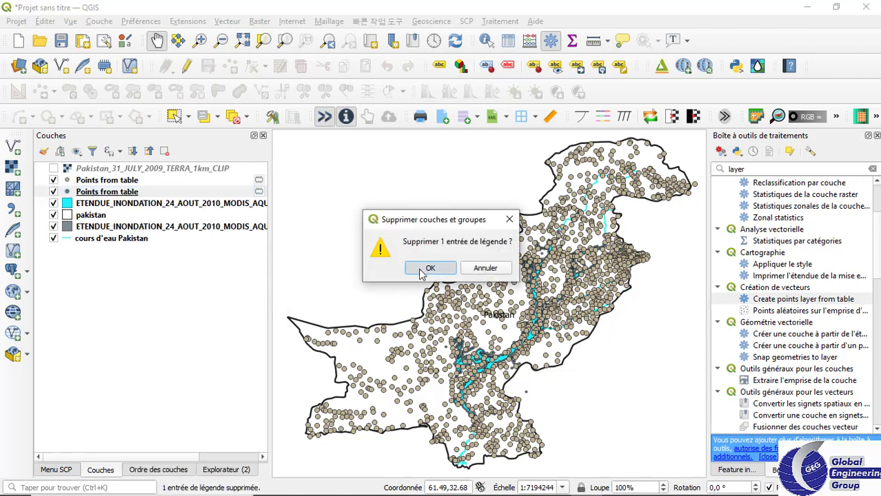
Step: Export the Points from table layer as the ESRI Shapefile village in the innondation du Pakistan folder and add it to the map
right_click(229, 182)
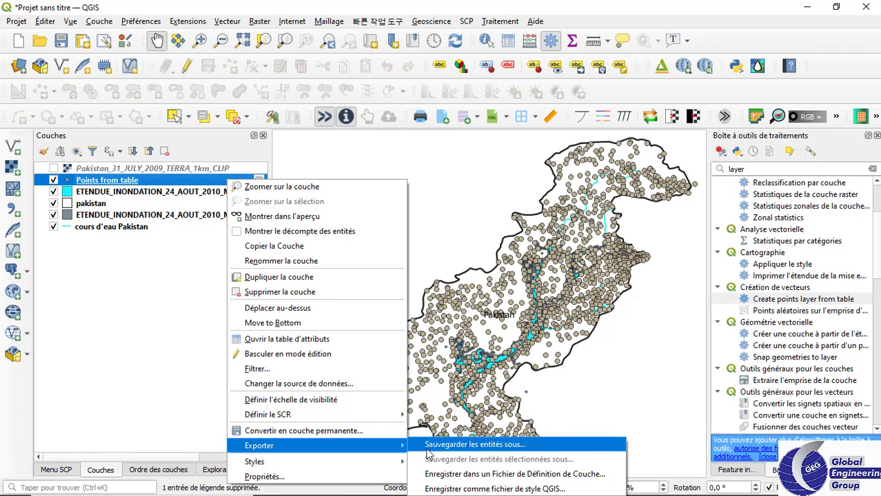
left_click(427, 449)
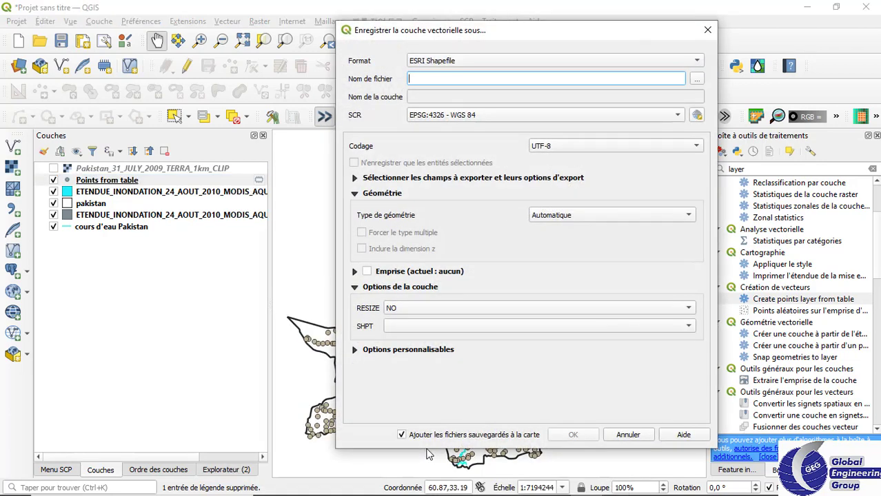
left_click(697, 78)
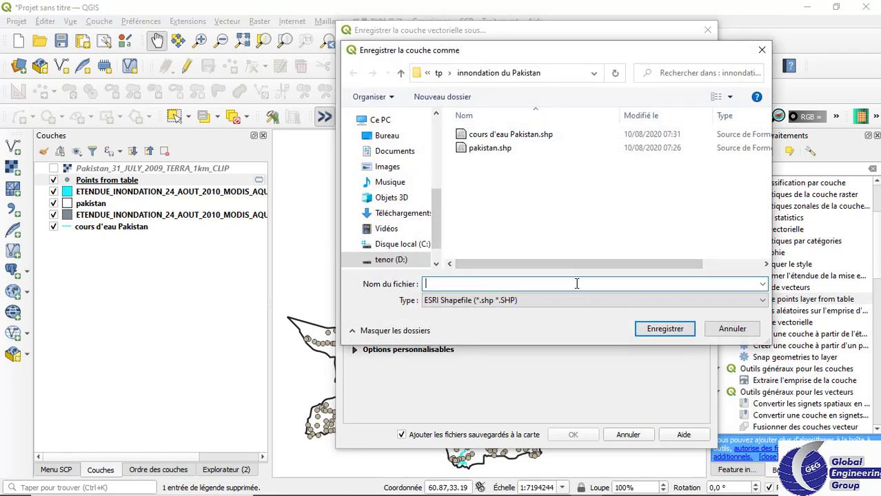
type("village")
left_click(664, 329)
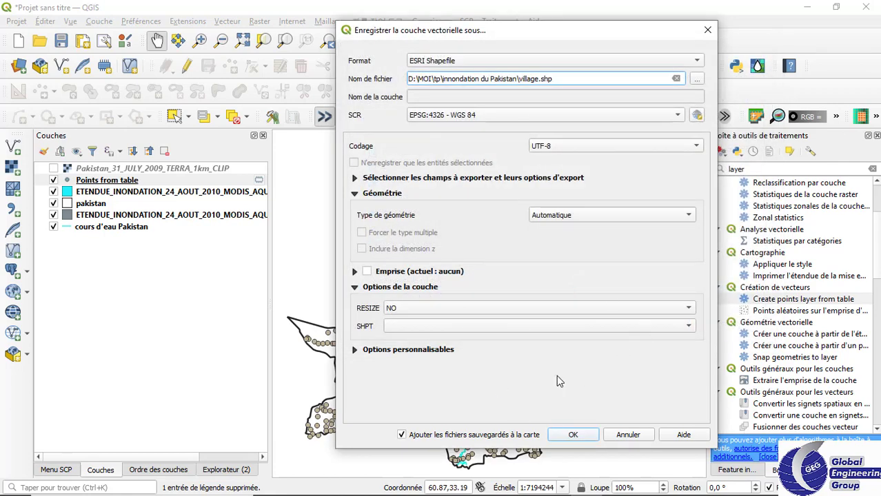
left_click(587, 435)
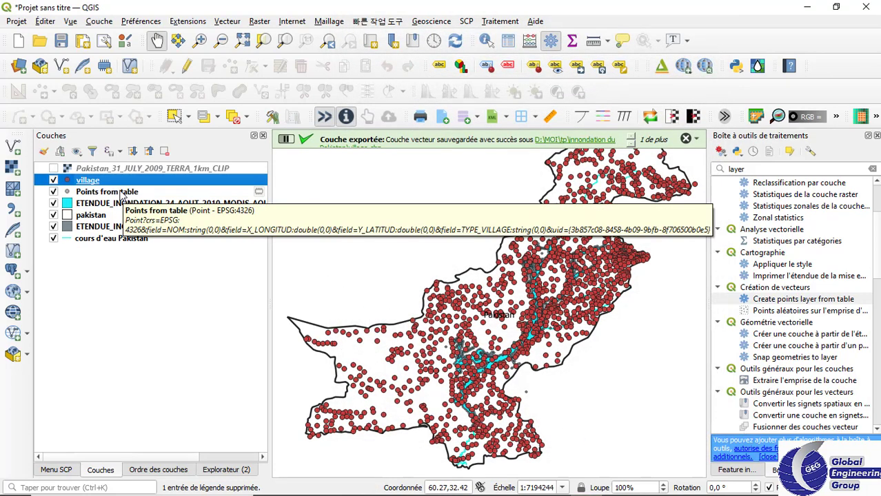
Step: Remove the temporary Points from table layer from the project
left_click(121, 195)
right_click(121, 193)
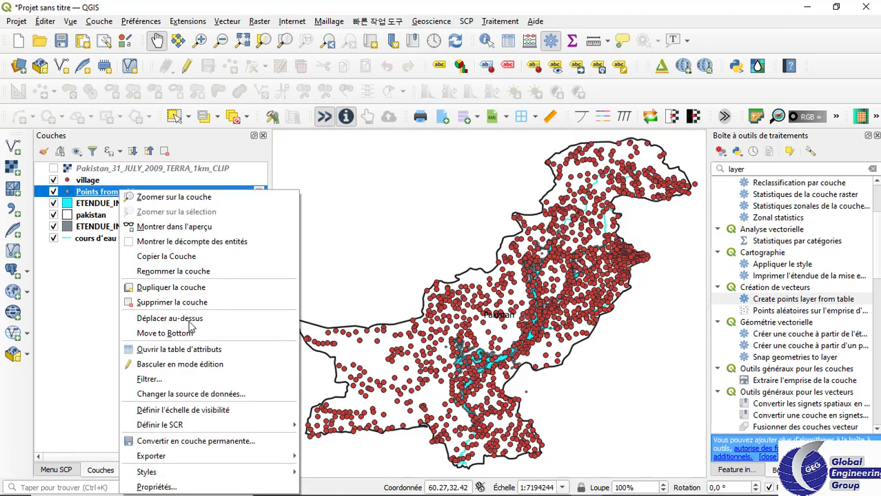
left_click(169, 304)
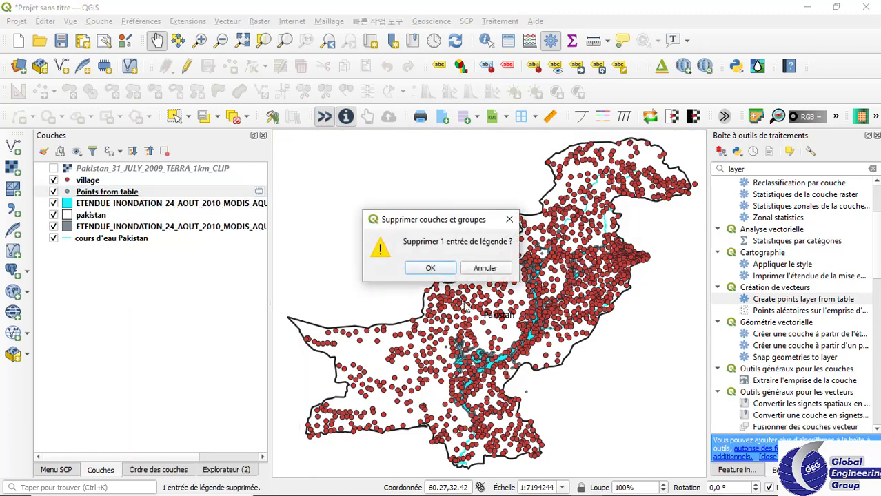
left_click(444, 274)
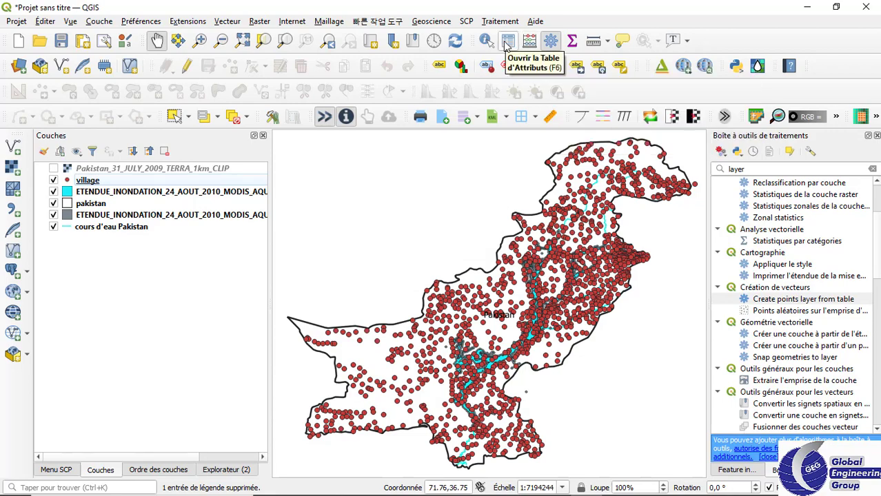
Step: Open the attribute table of the village layer and check the TYPE_VILLA value of the AHMADPUR EAST and Abad records
left_click(506, 42)
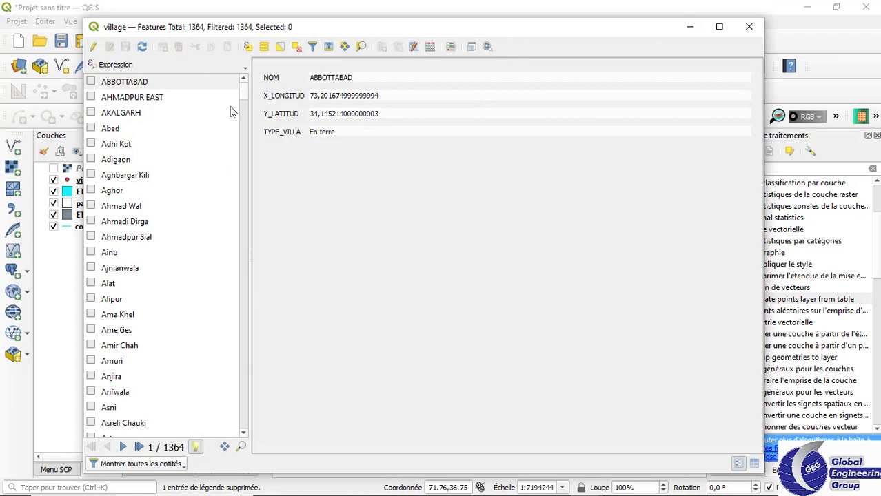
left_click(160, 100)
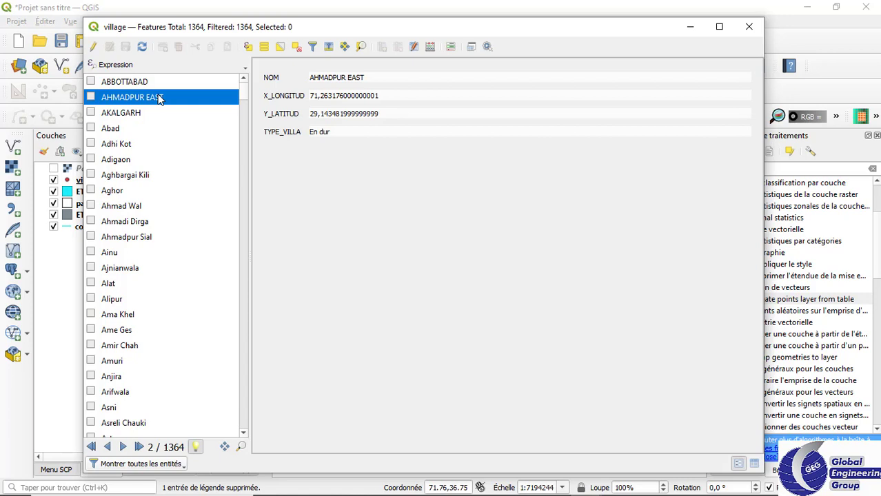
left_click(152, 129)
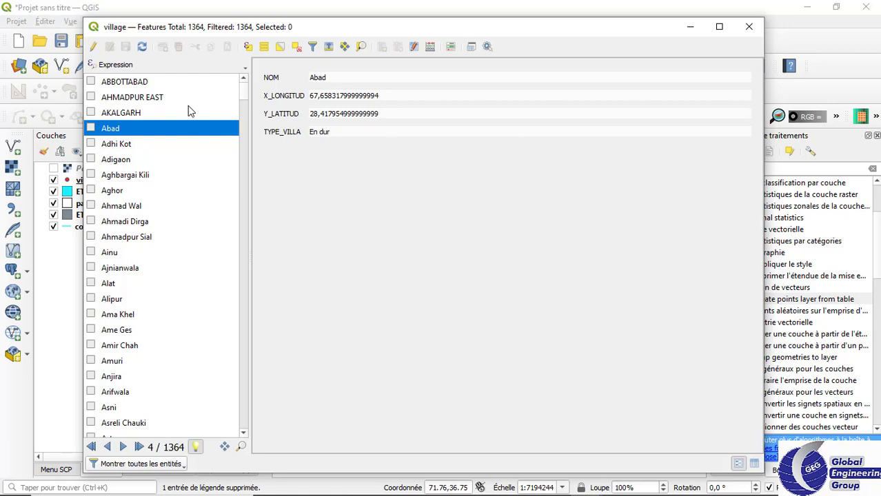
Step: Start a select-by-expression query on the village layer that compares the TYPE_VILLA field with an empty quoted string
left_click(253, 50)
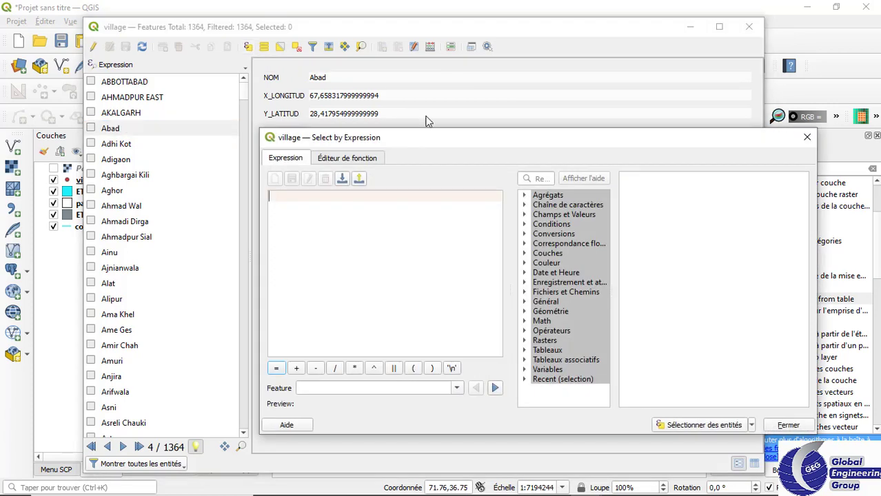
left_click(525, 216)
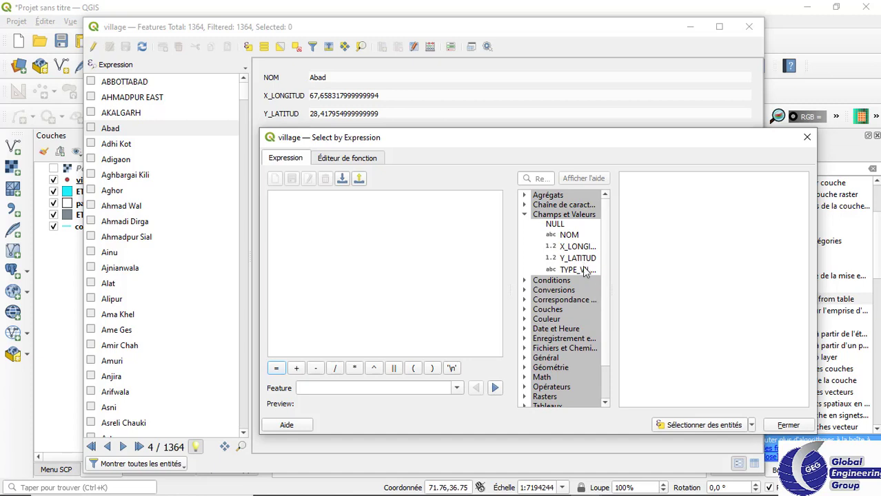
left_click(585, 271)
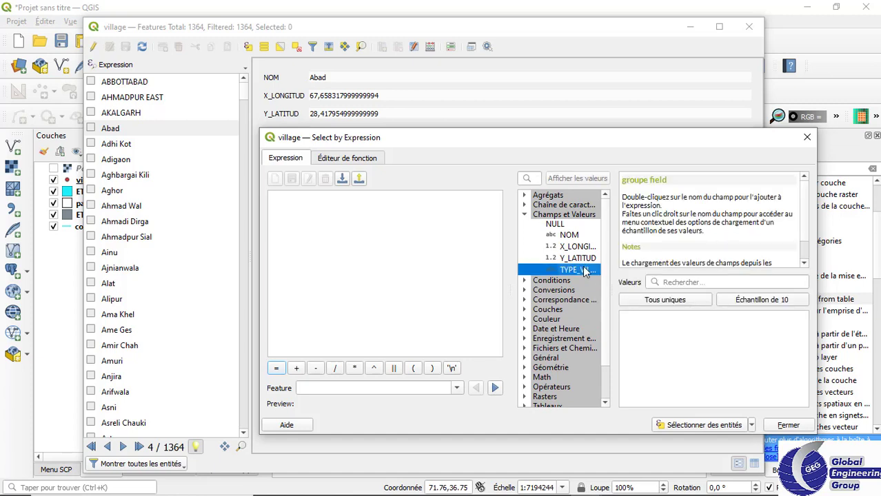
double_click(585, 271)
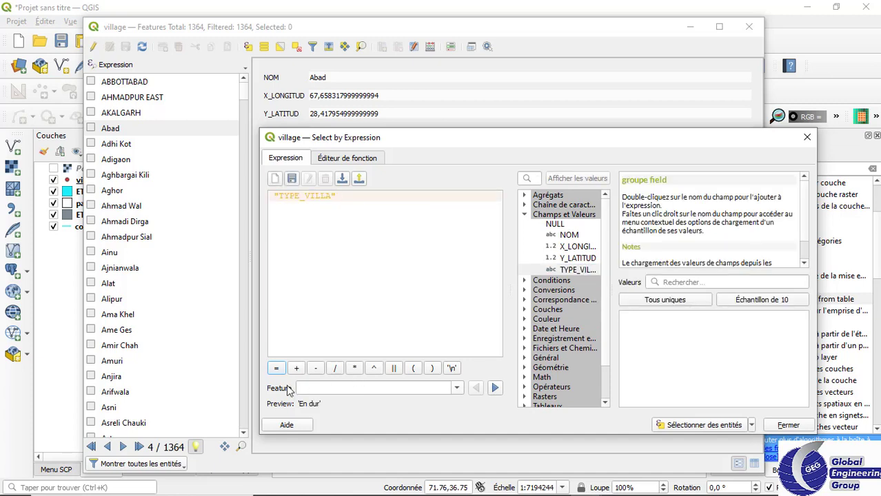
left_click(276, 368)
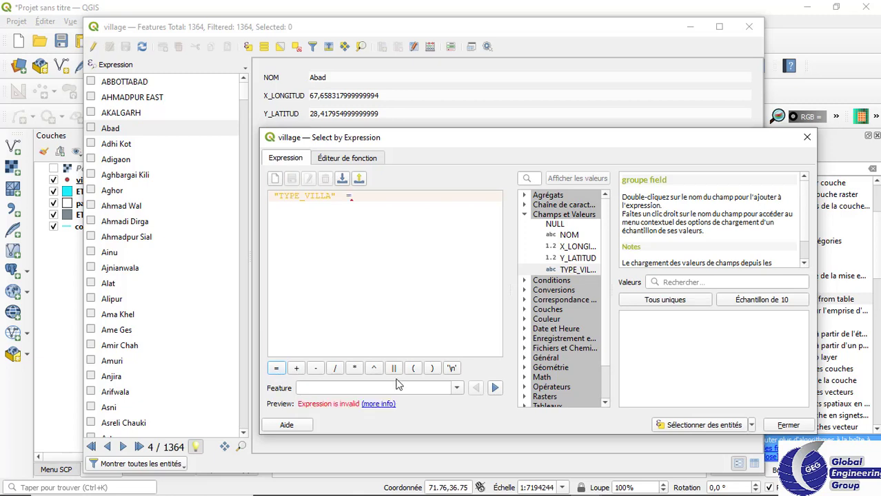
left_click(452, 369)
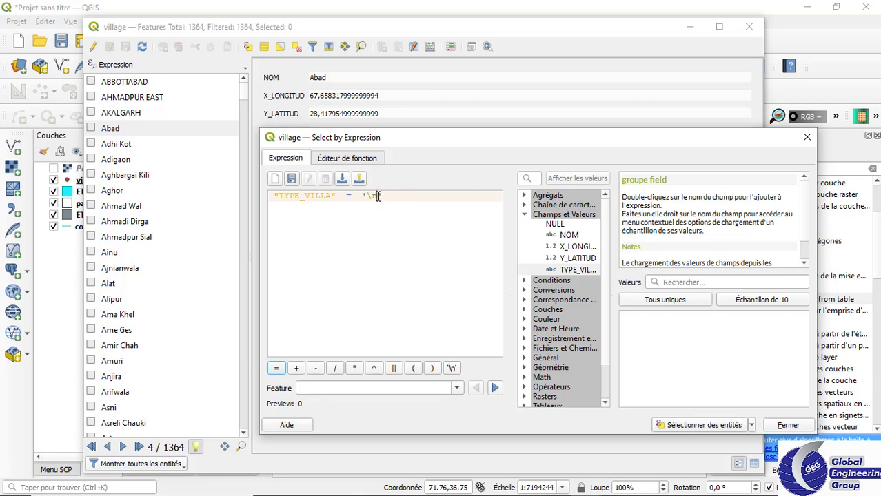
key("BackSpace")
key("BackSpace")
Step: Check how TYPE_VILLA is spelled in the AHMADPUR EAST and ABBOTTABAD records and return to the selection expression
left_click(111, 98)
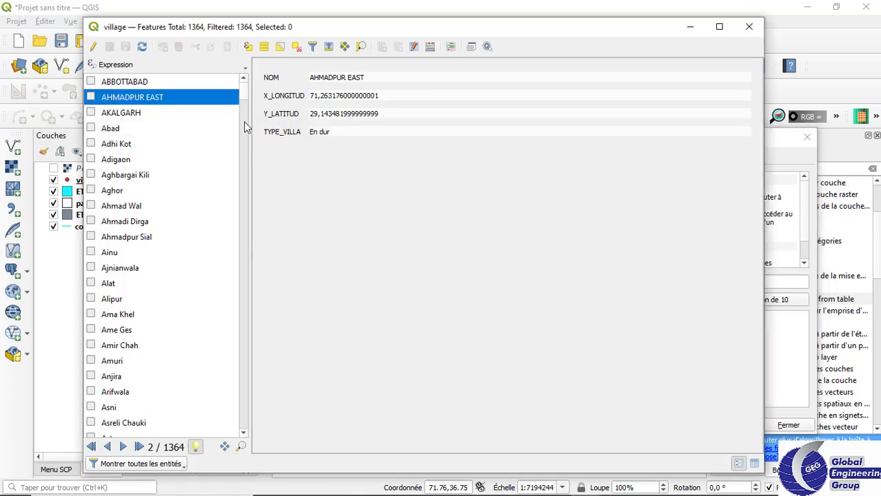
left_click(176, 88)
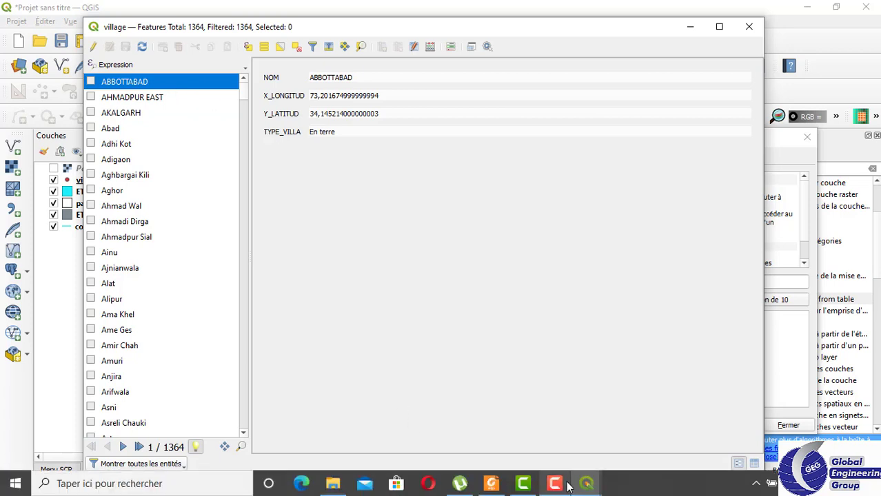
left_click(586, 488)
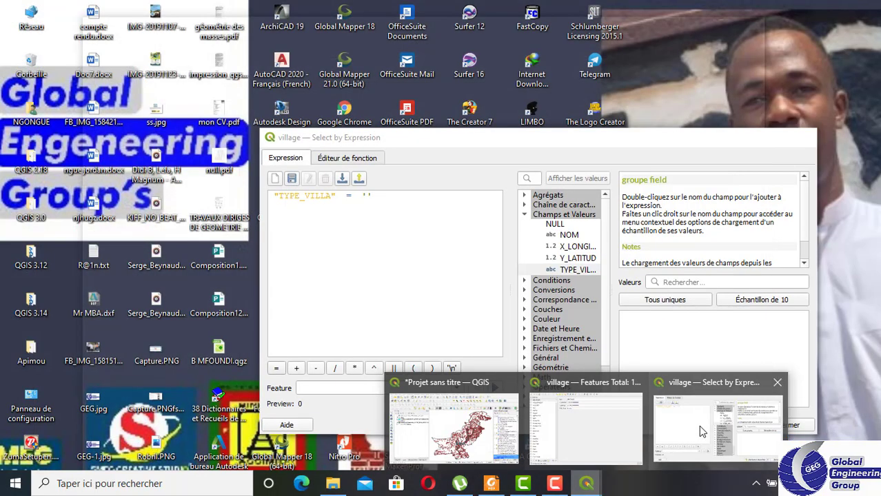
left_click(701, 431)
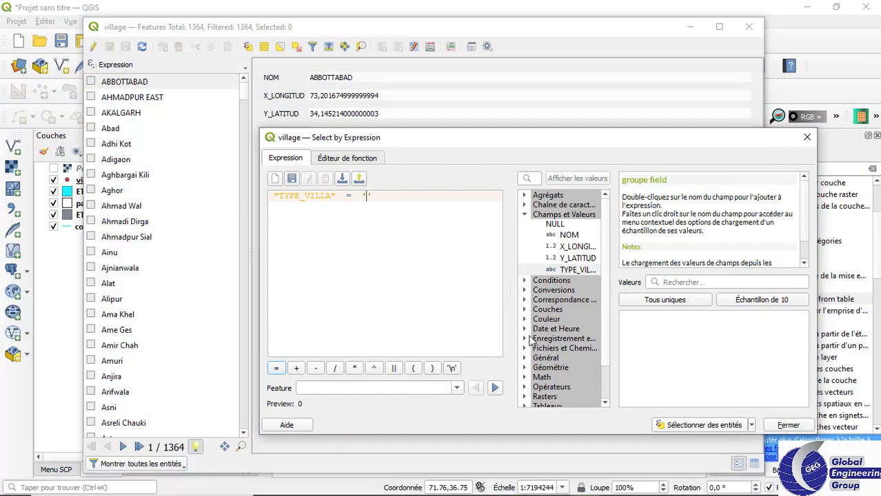
Step: Complete the expression as "TYPE_VILLA" = 'En terre', select the matching villages, and close the expression dialog
left_click_drag(500, 146, 500, 175)
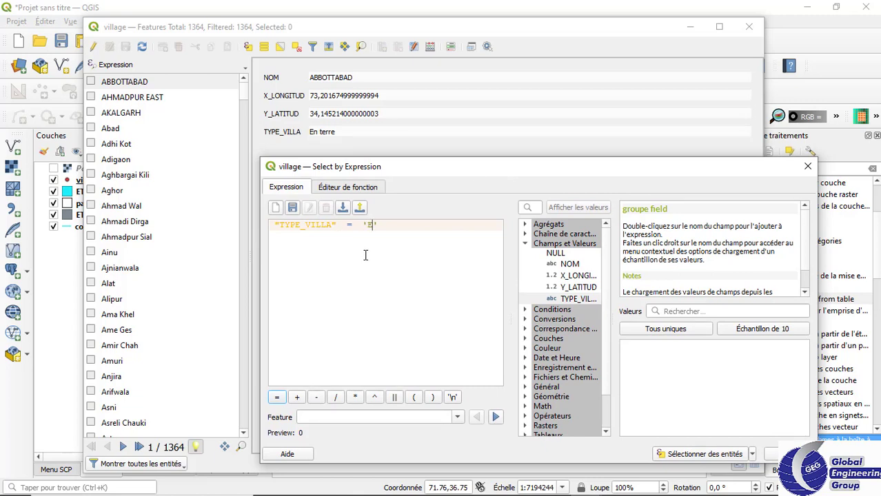
type("n")
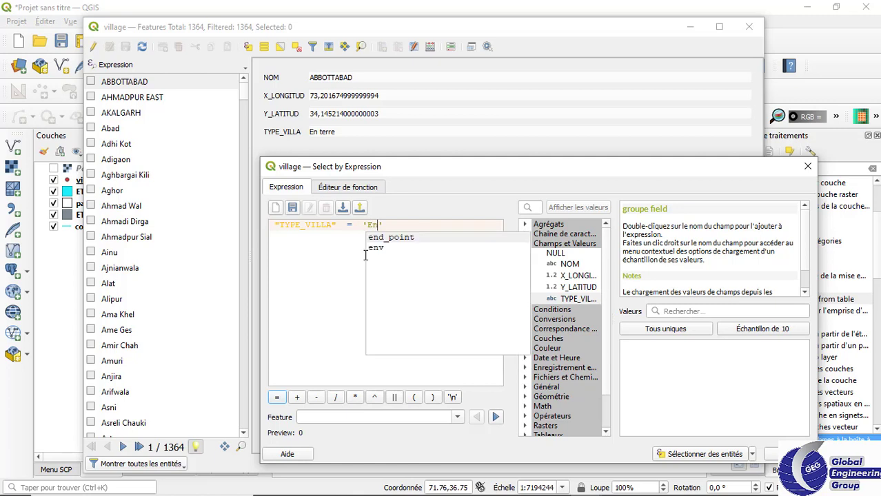
type(" terre")
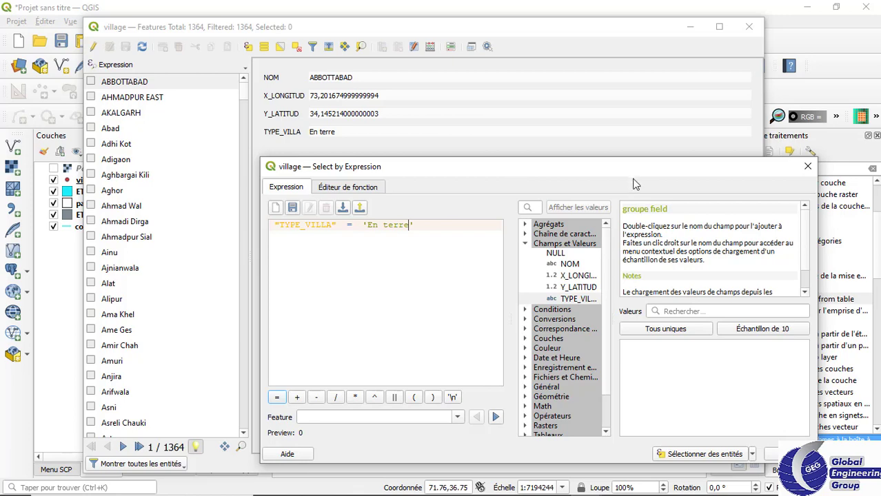
left_click_drag(635, 173, 654, 120)
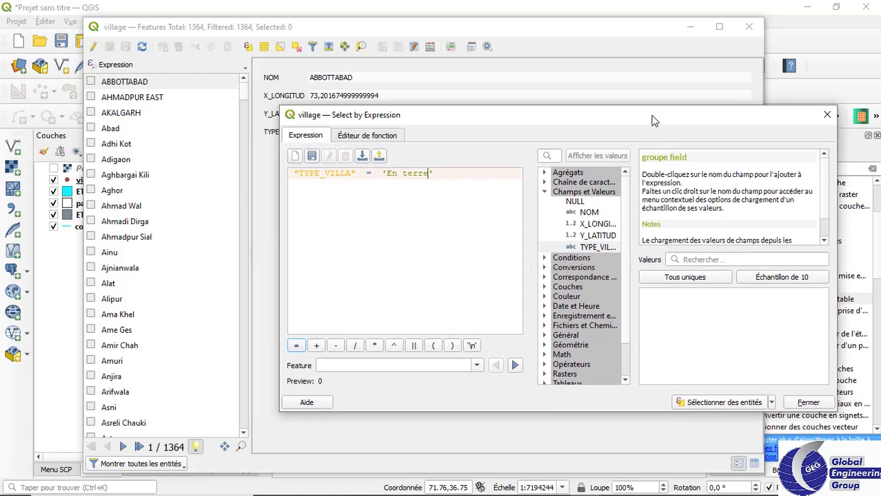
left_click(710, 403)
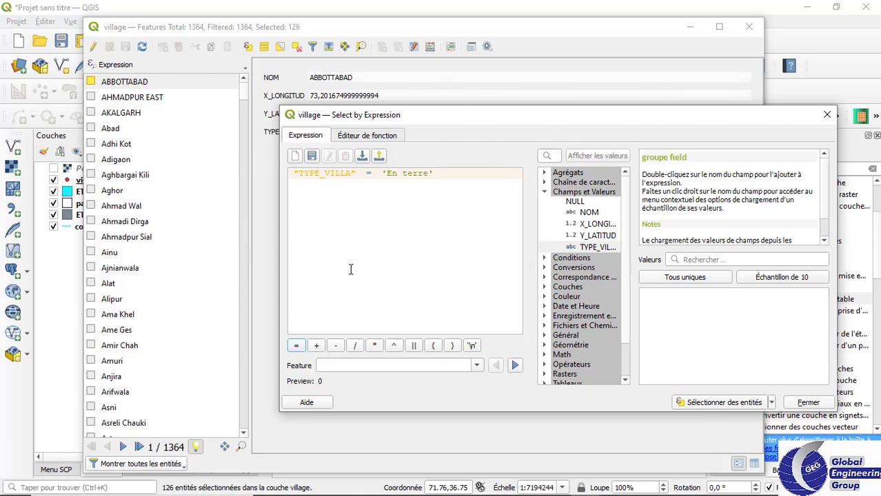
left_click(809, 404)
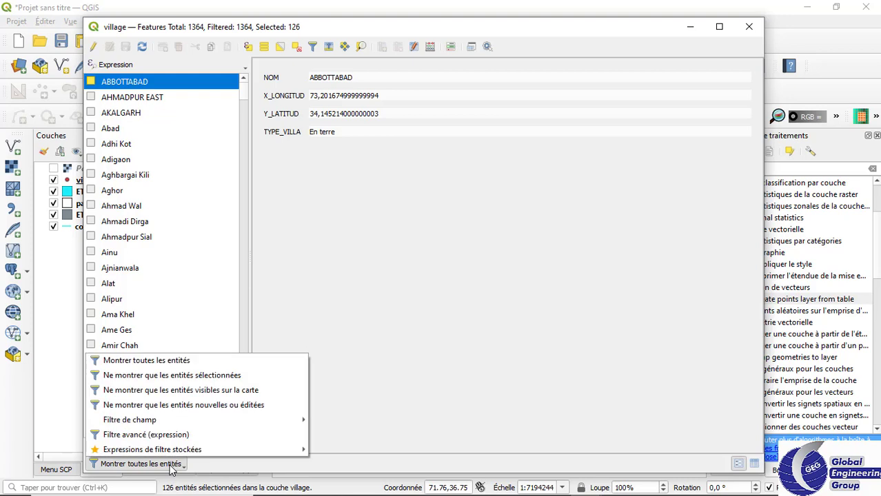
Step: Show only the selected features in the village attribute table, and minimize it to view the selection on the map
left_click(196, 378)
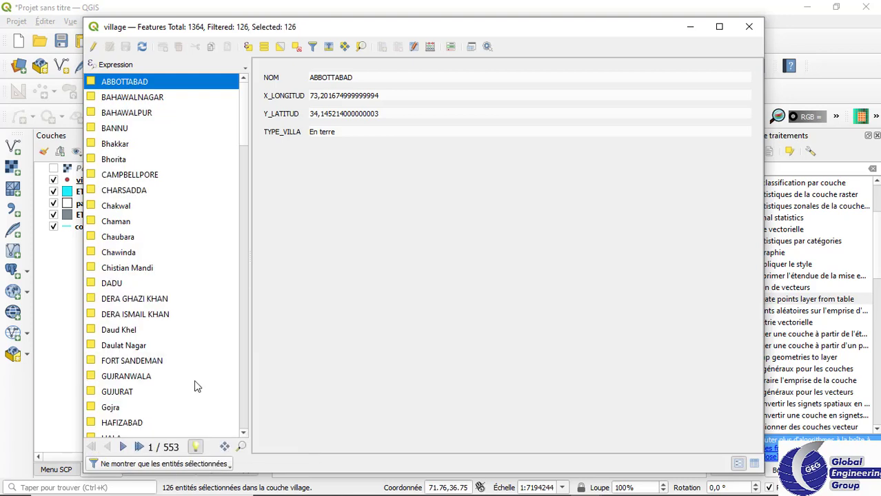
left_click(190, 162)
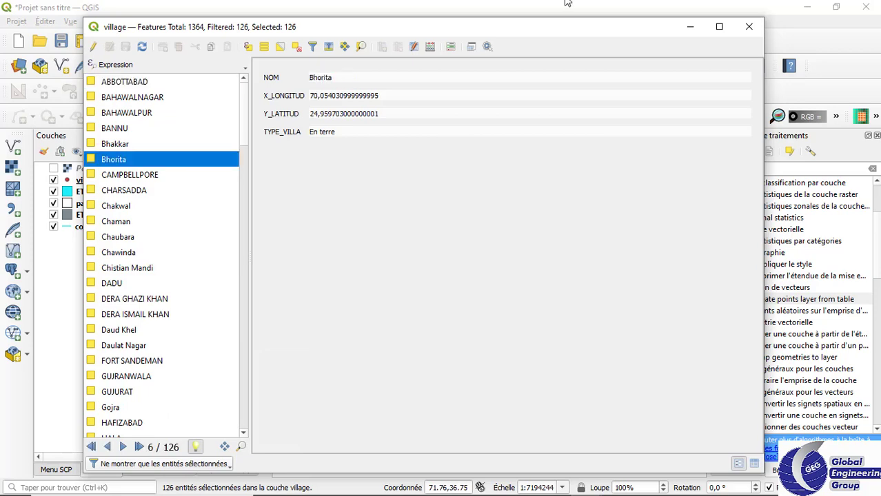
left_click(689, 28)
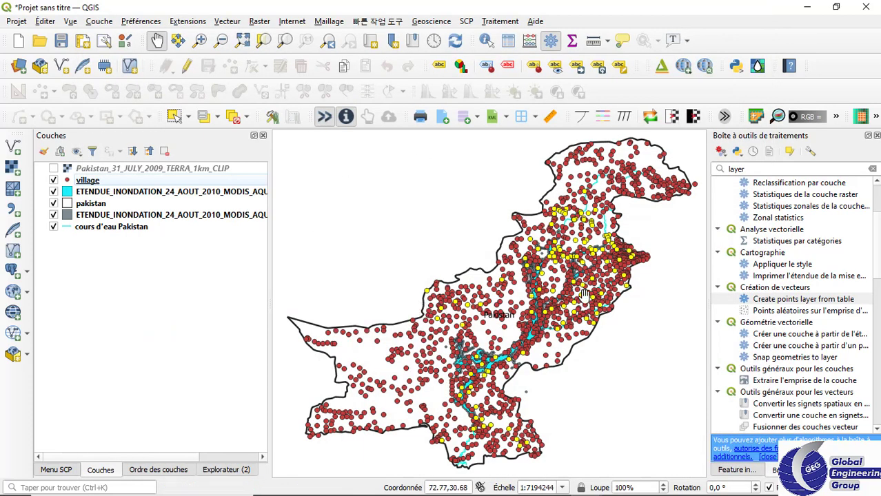
left_click_drag(584, 297, 570, 276)
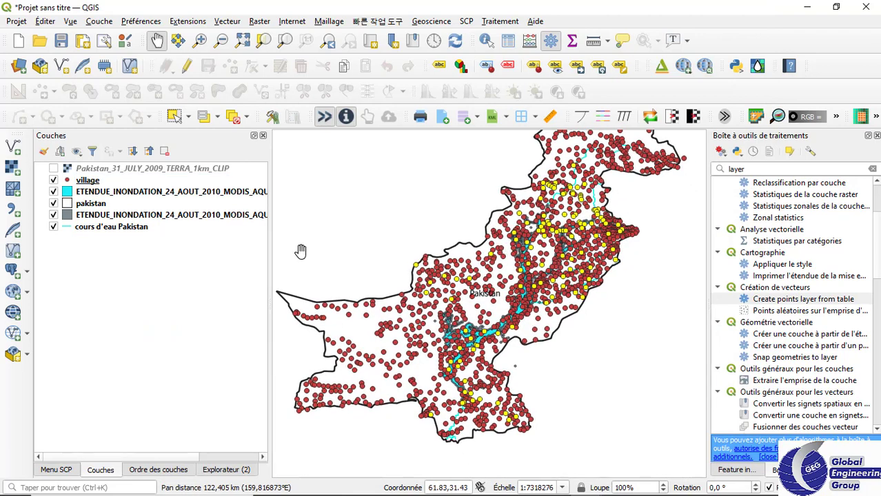
Step: Export only the selected village features as the ESRI Shapefile "village En terre" in the innondation du Pakistan folder, and add it to the map
right_click(103, 181)
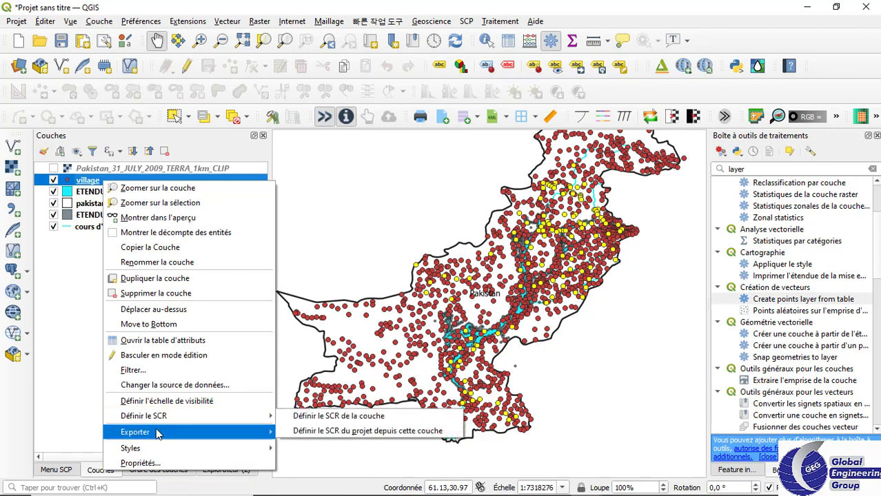
mouse_move(157, 432)
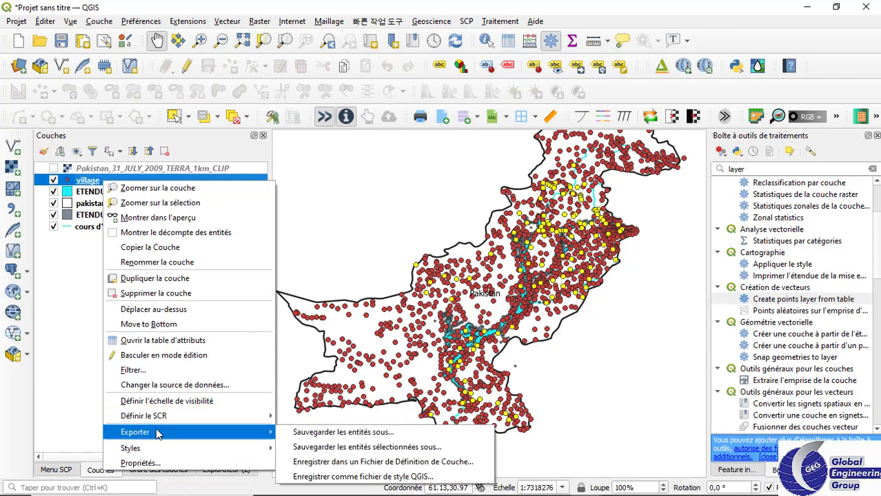
left_click(294, 439)
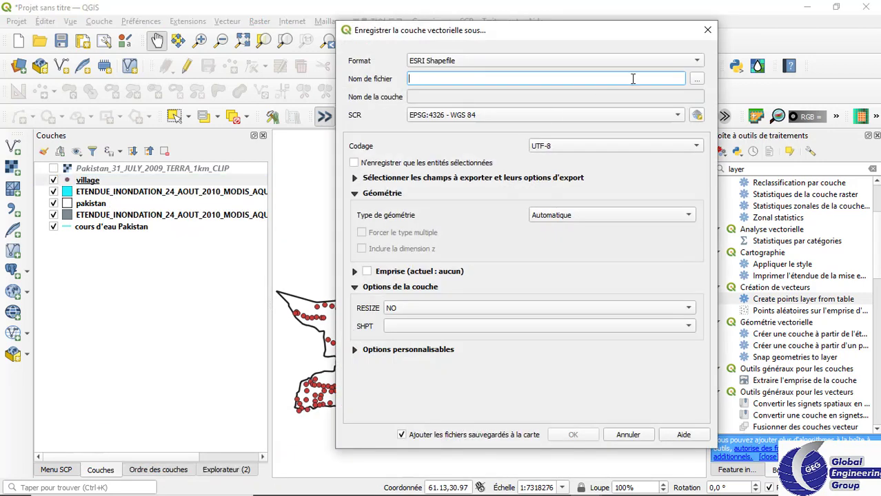
left_click(696, 80)
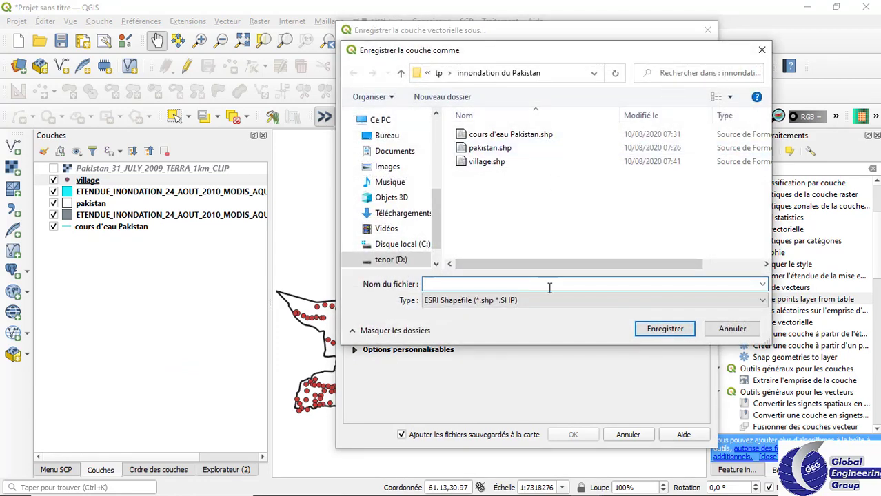
type("villa")
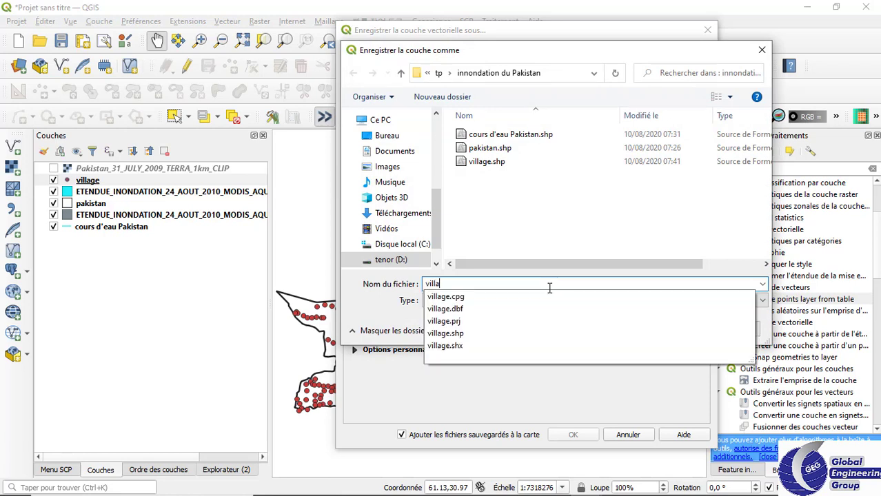
type("ge ")
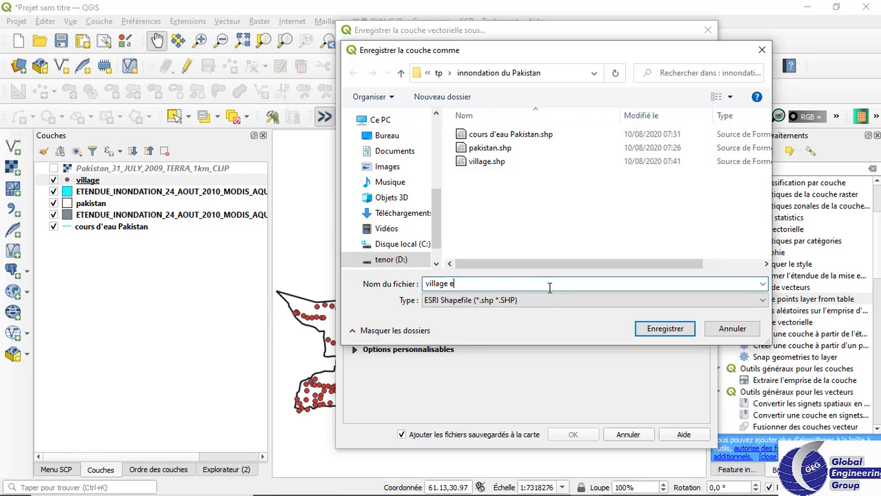
type("en ")
type("E")
type("n")
type(" terre")
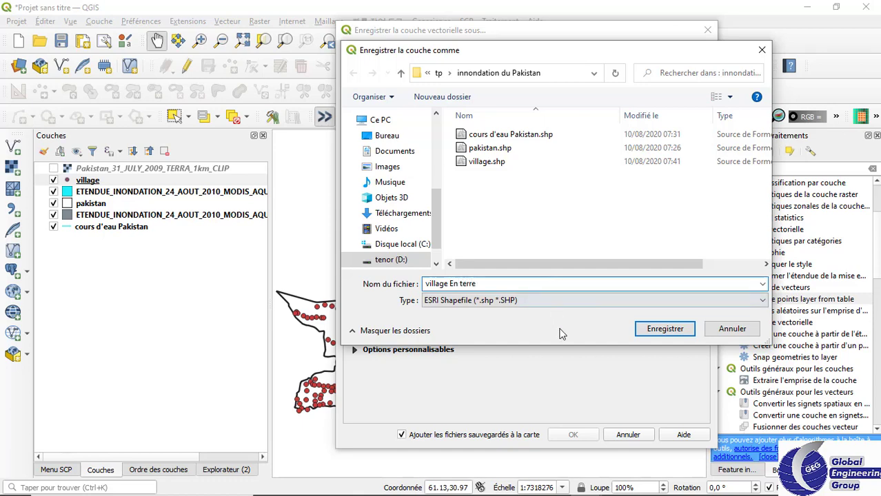
left_click(675, 328)
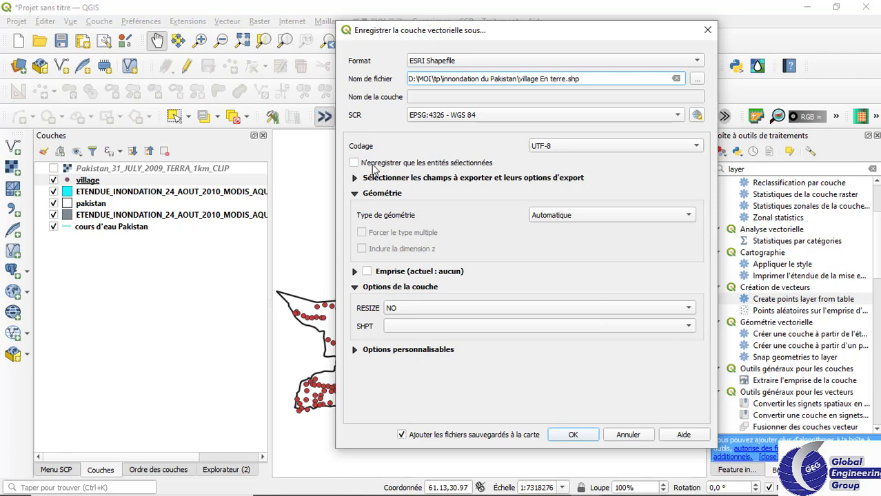
left_click(355, 163)
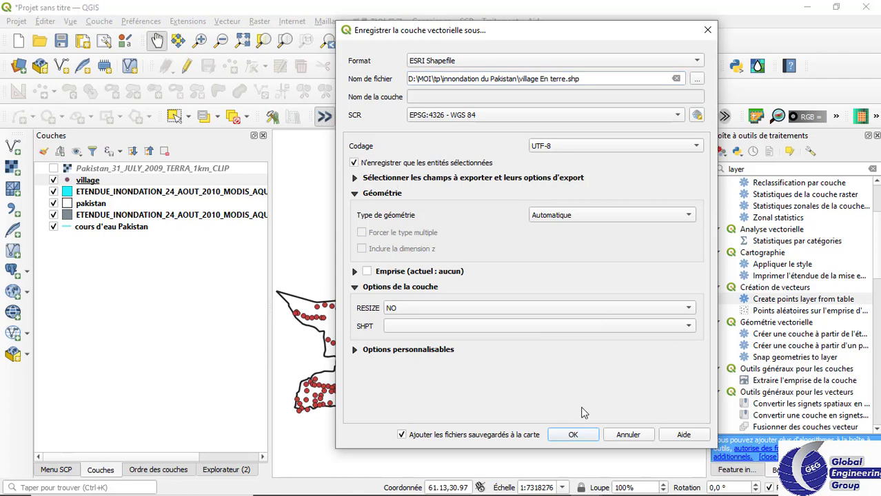
left_click(583, 435)
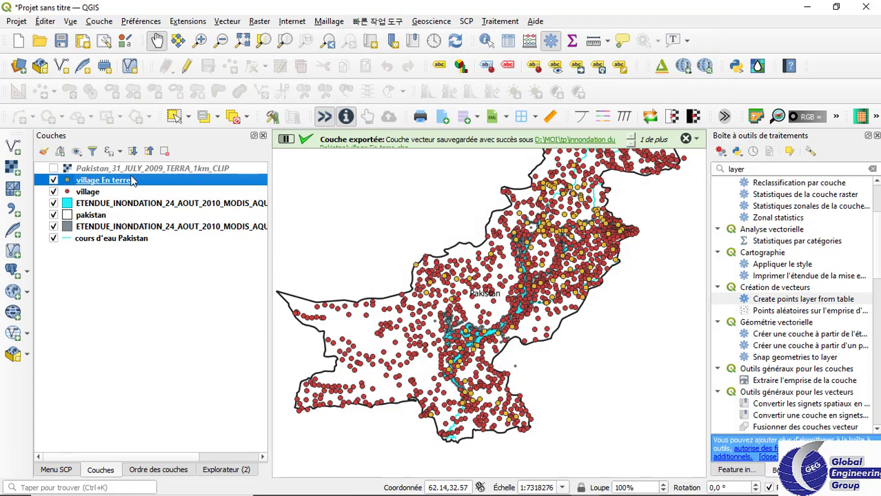
Step: Remove the original village layer from the project
left_click(109, 194)
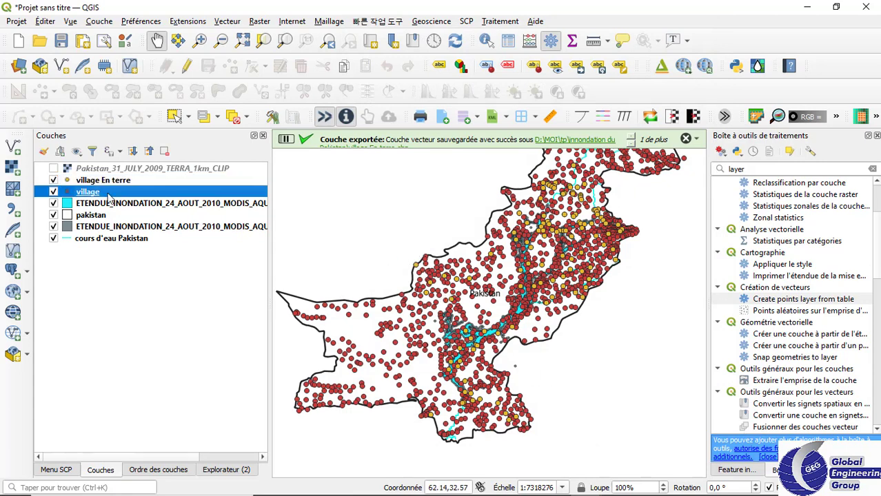
right_click(108, 196)
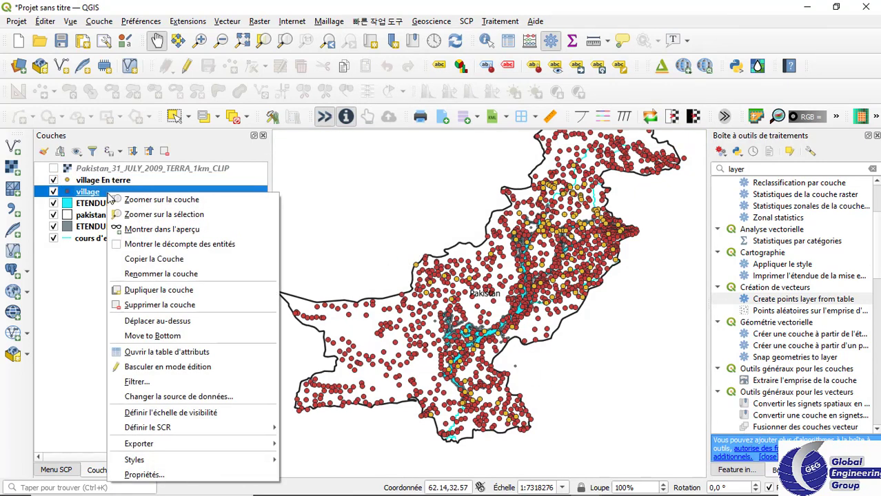
left_click(154, 307)
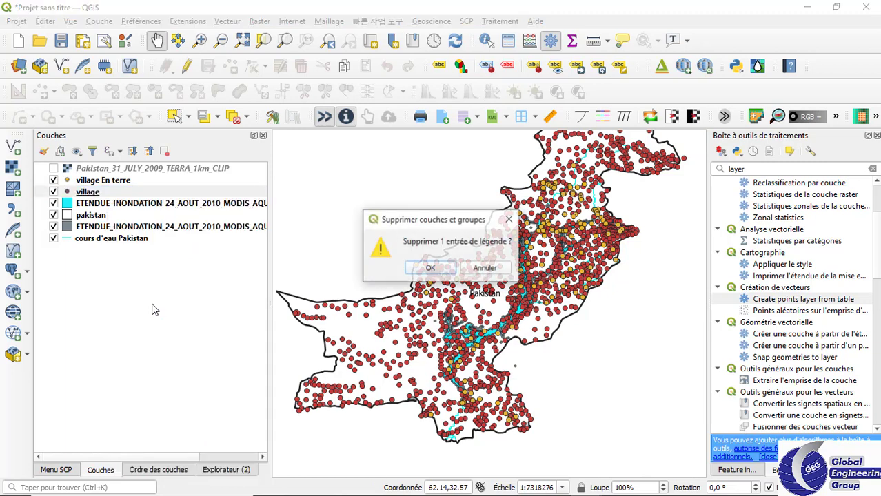
left_click(427, 268)
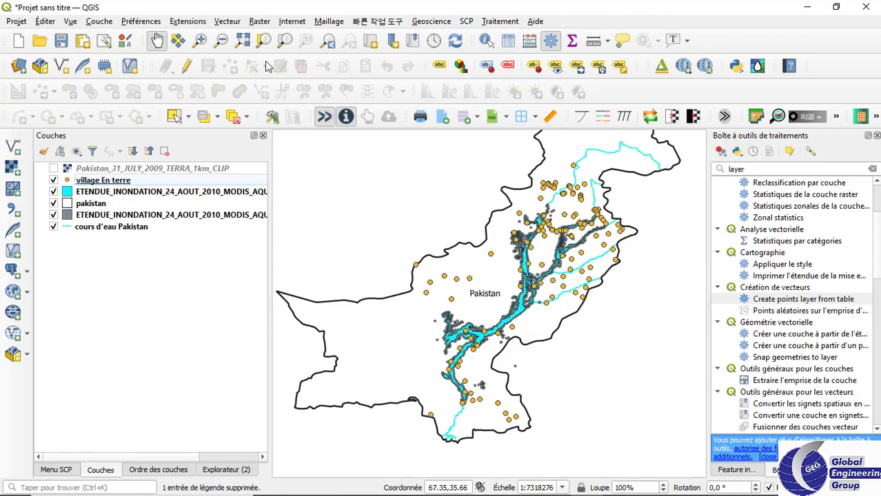
Step: Identify the isolated village En terre point northwest of the flood zone, inspect its attributes and derived coordinates, and close the identification results
left_click(243, 40)
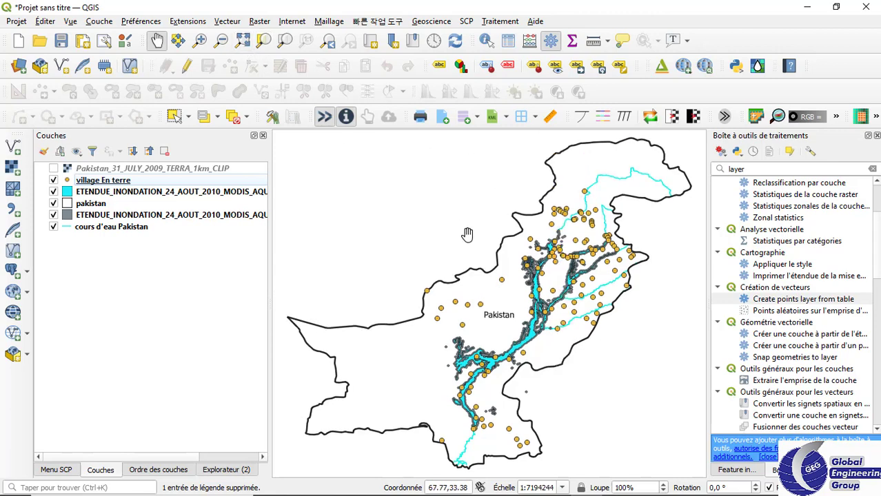
left_click(202, 40)
left_click(537, 269)
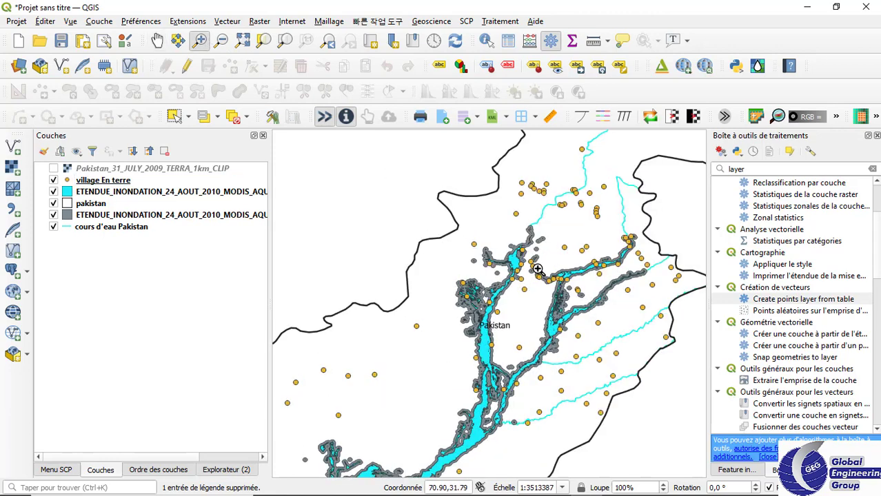
left_click(537, 269)
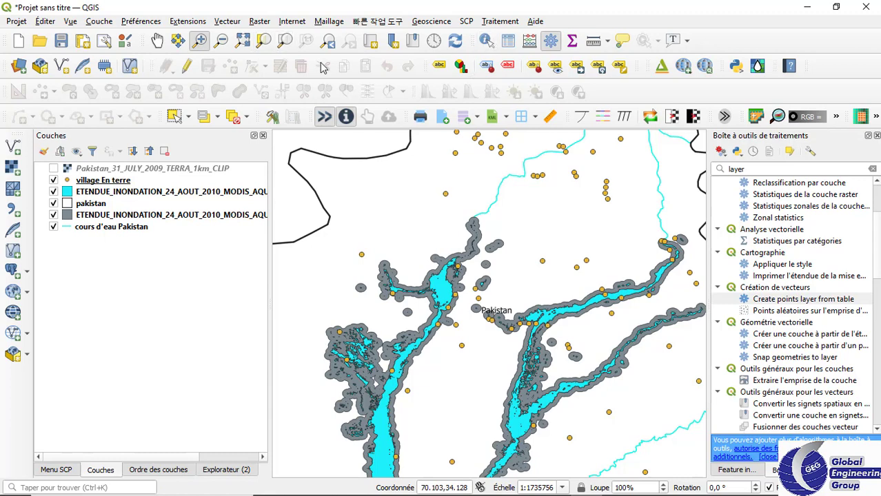
left_click(163, 46)
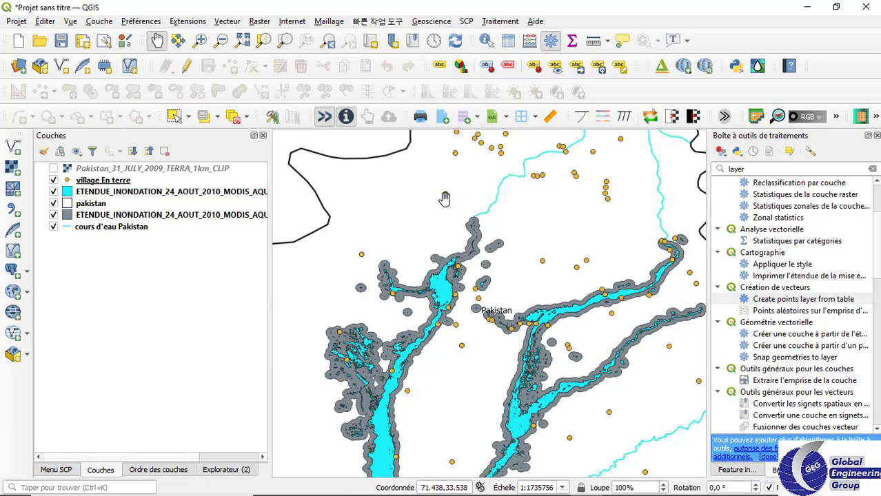
left_click(486, 42)
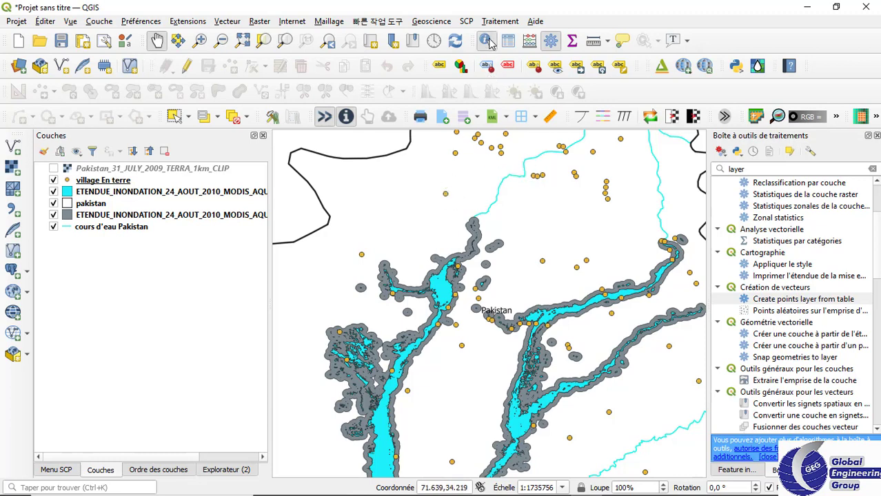
left_click(447, 195)
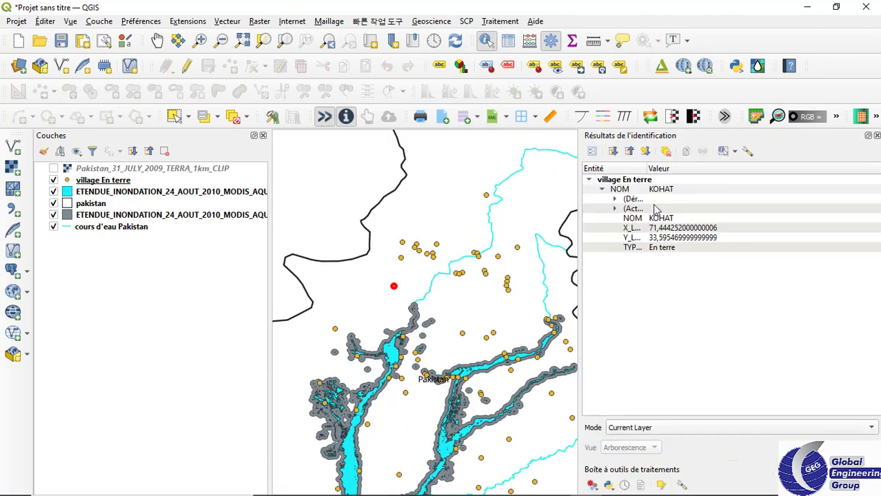
left_click(616, 200)
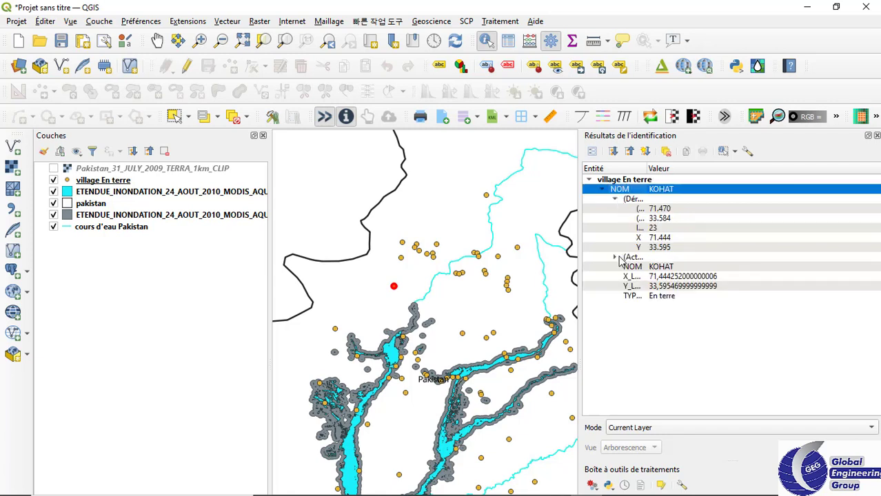
left_click(876, 136)
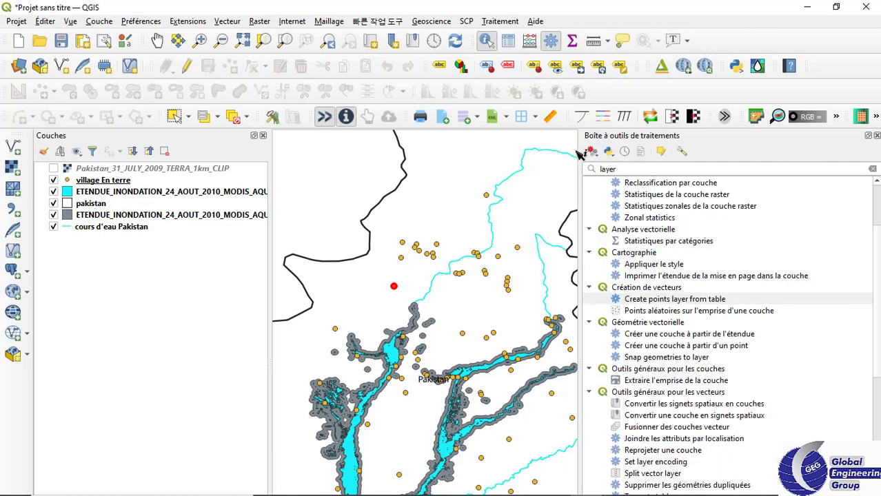
left_click_drag(579, 151, 746, 150)
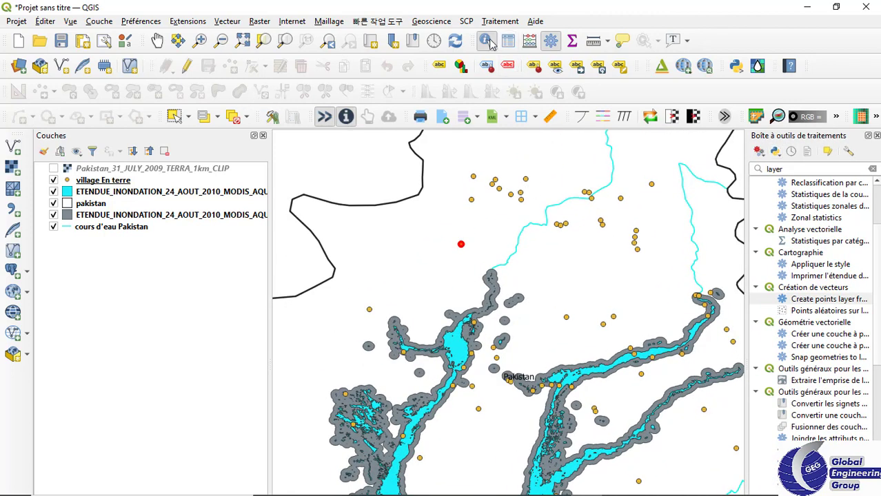
left_click(157, 41)
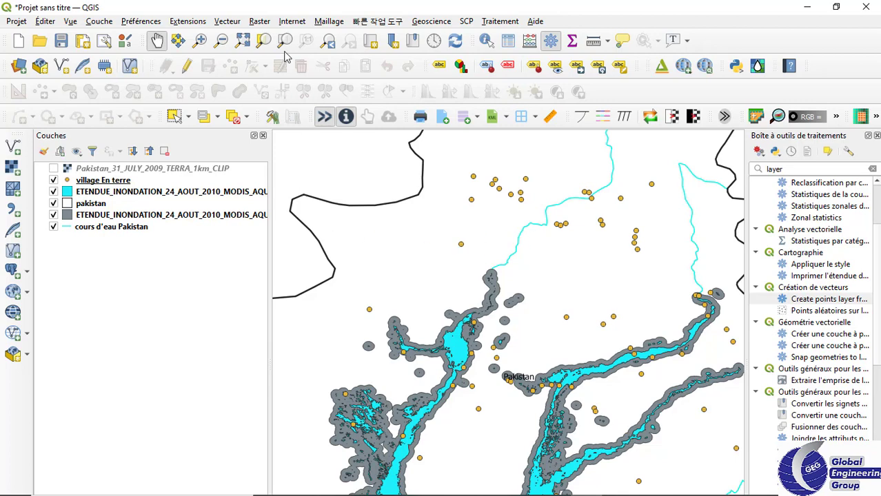
Step: Clip the village En terre layer with the ETENDUE_INONDATION_24_AOUT_2010_MODIS_AQUA_ZONE_TAMPON_5KM layer into a temporary layer, and close the tool
left_click(227, 21)
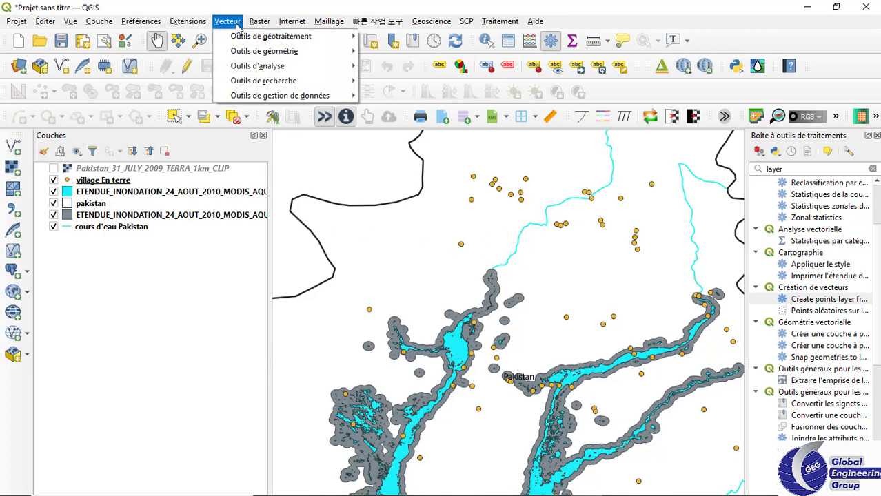
mouse_move(241, 36)
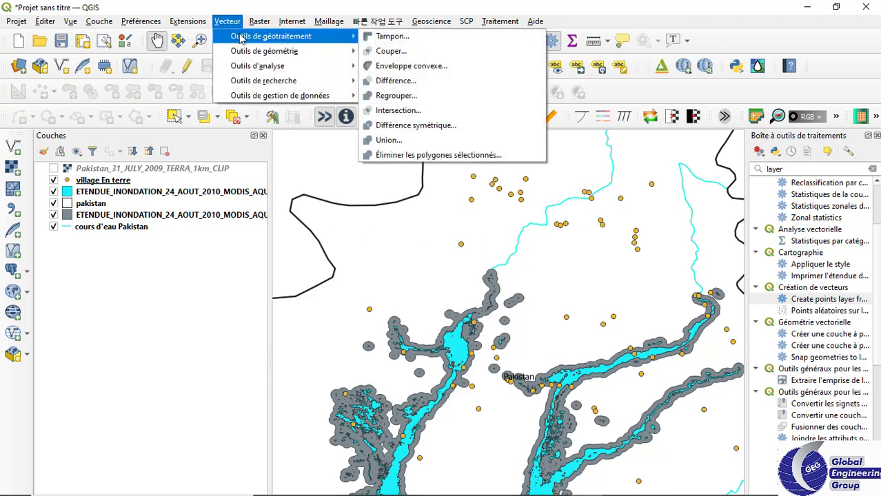
left_click(402, 52)
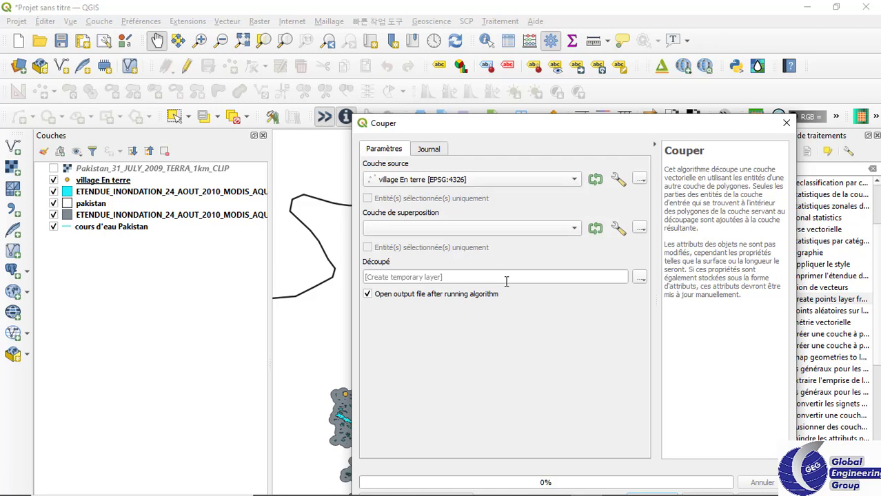
left_click(573, 227)
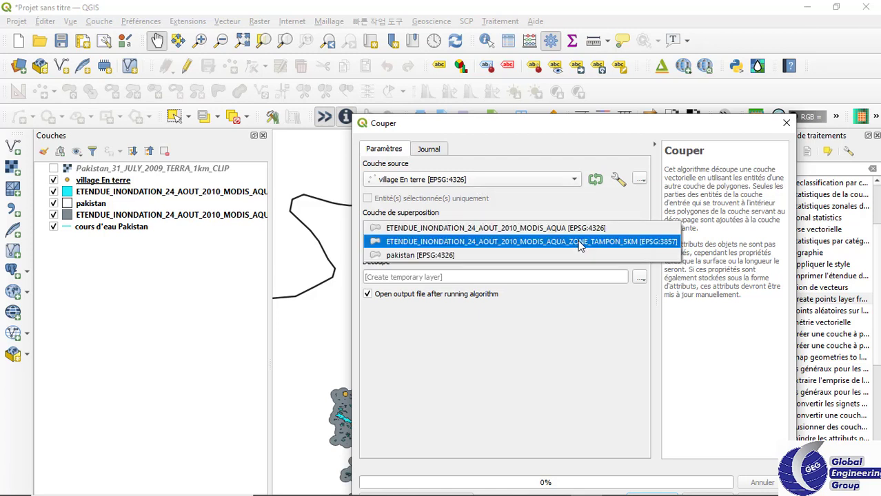
left_click(580, 242)
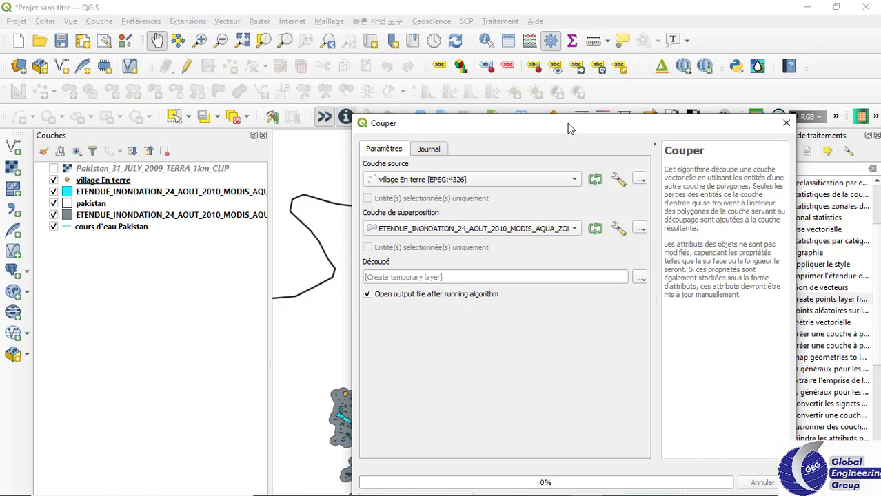
left_click_drag(568, 124, 556, 18)
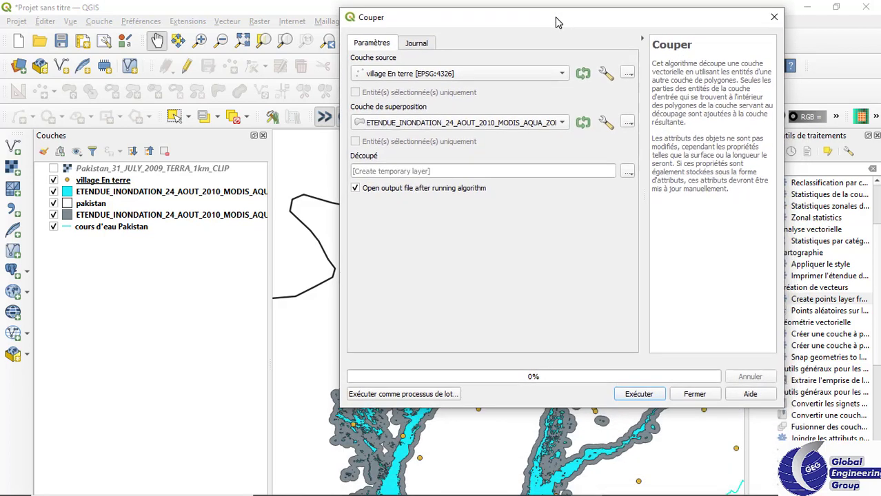
left_click(638, 394)
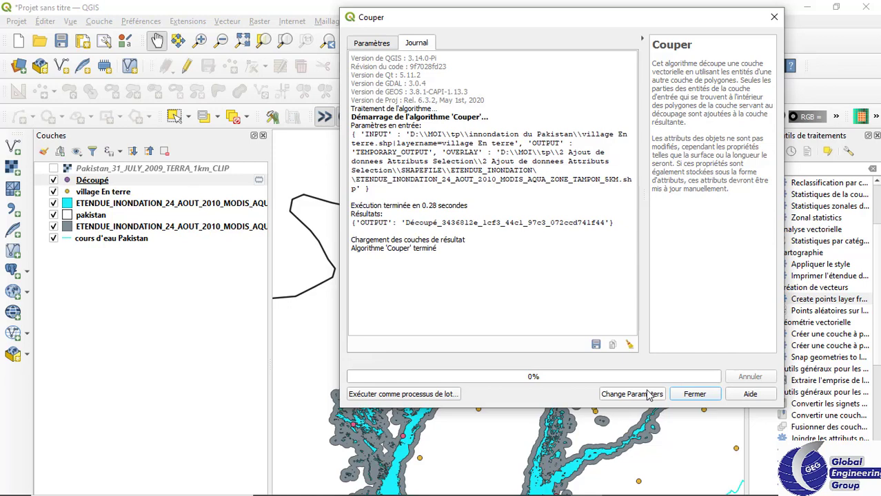
left_click(774, 16)
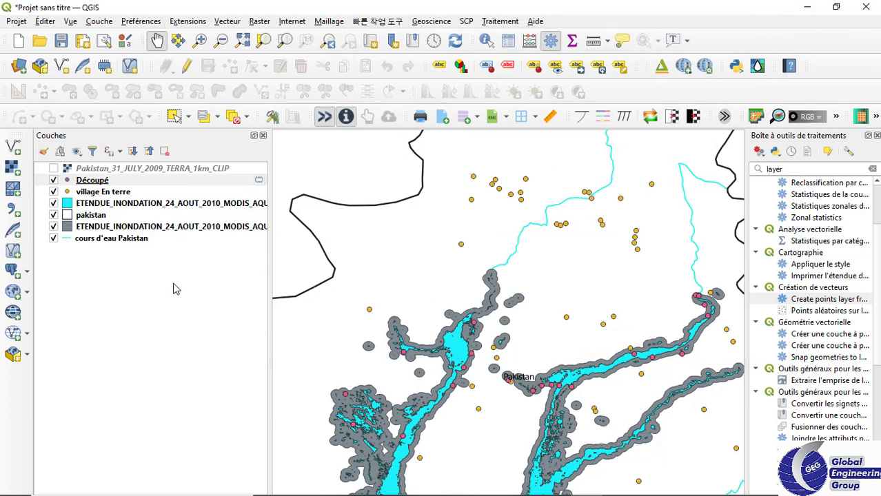
Step: Hide the village En terre layer to view the clipped villages inside the flood buffer, and select the Découpé layer
left_click(53, 192)
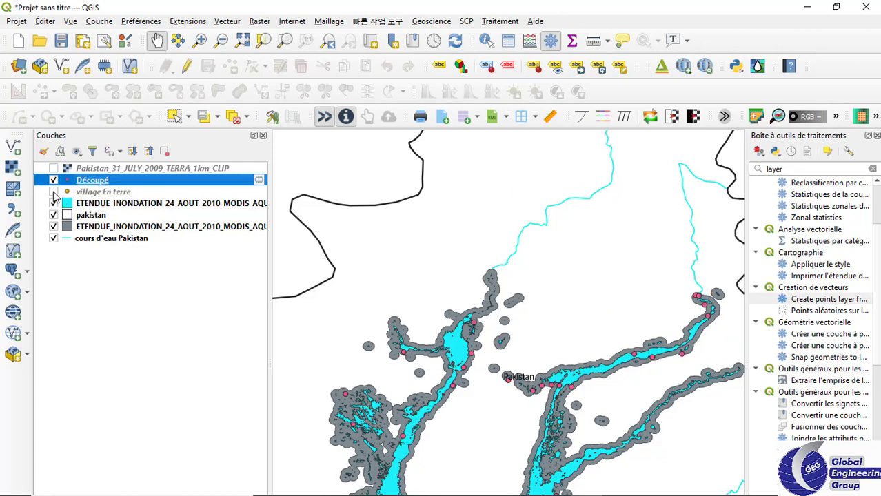
left_click_drag(475, 331, 468, 246)
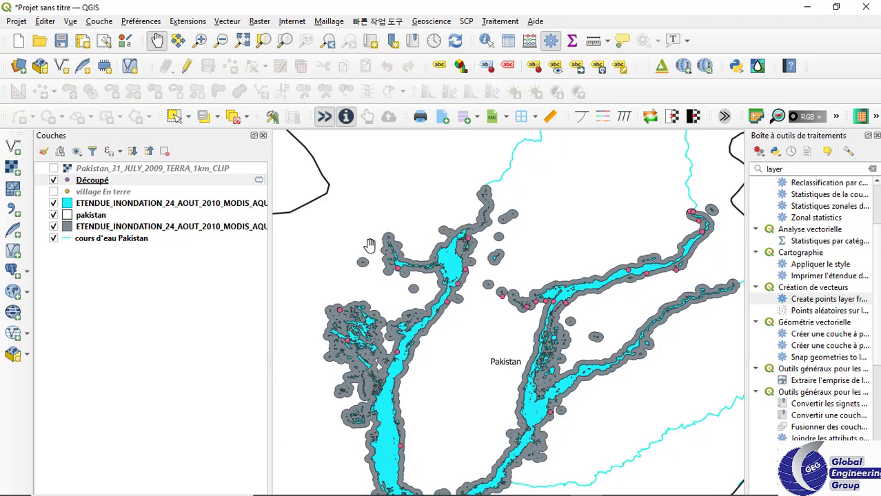
left_click(162, 181)
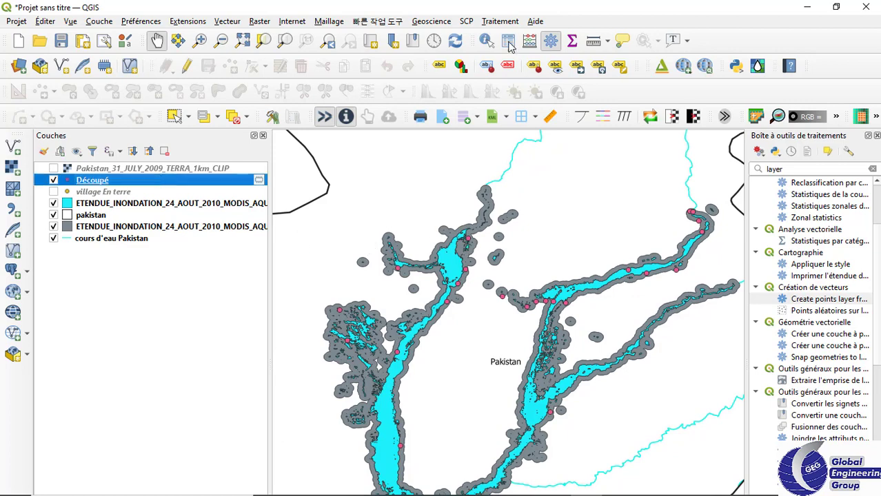
Step: Review the attribute table of the clipped Découpé layer and close it
left_click(508, 41)
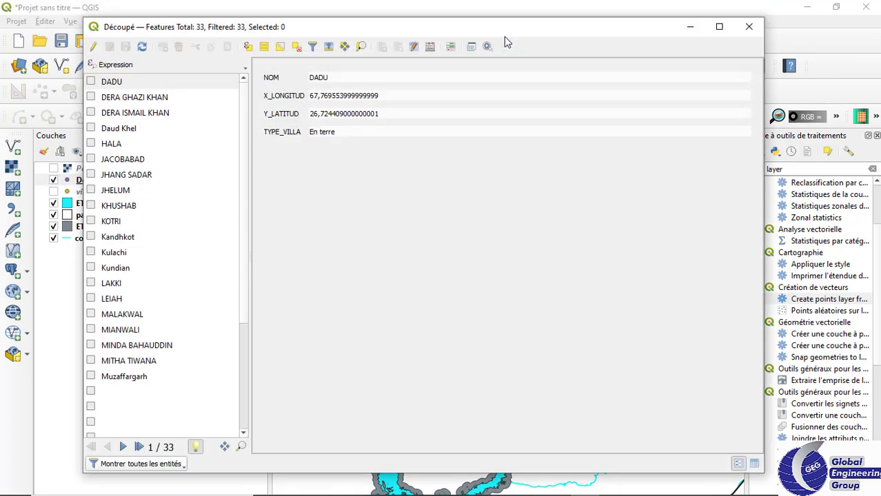
left_click(749, 27)
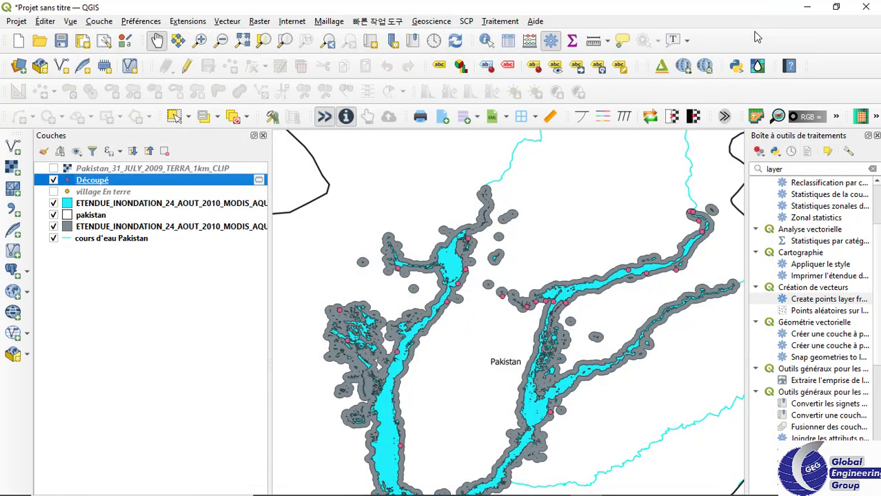
Step: Export the Découpé layer as an ESRI Shapefile named Villages Inondés in the innondation du Pakistan folder, adding it to the map
right_click(235, 181)
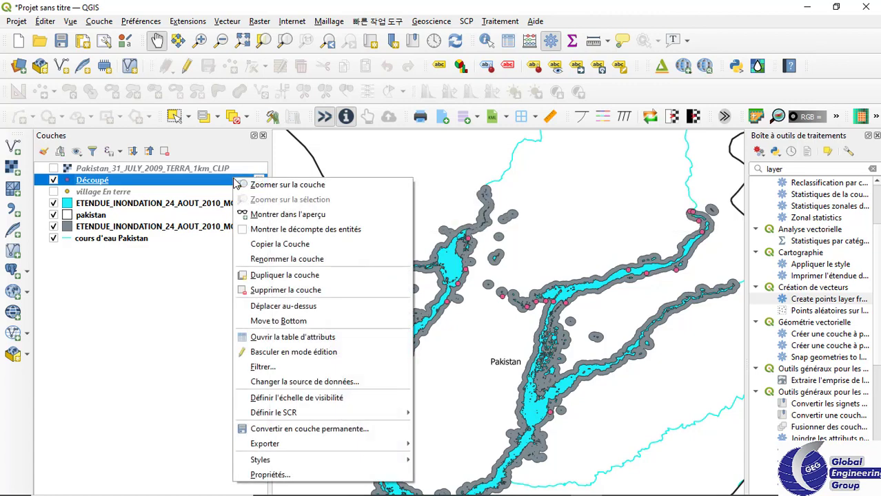
mouse_move(296, 443)
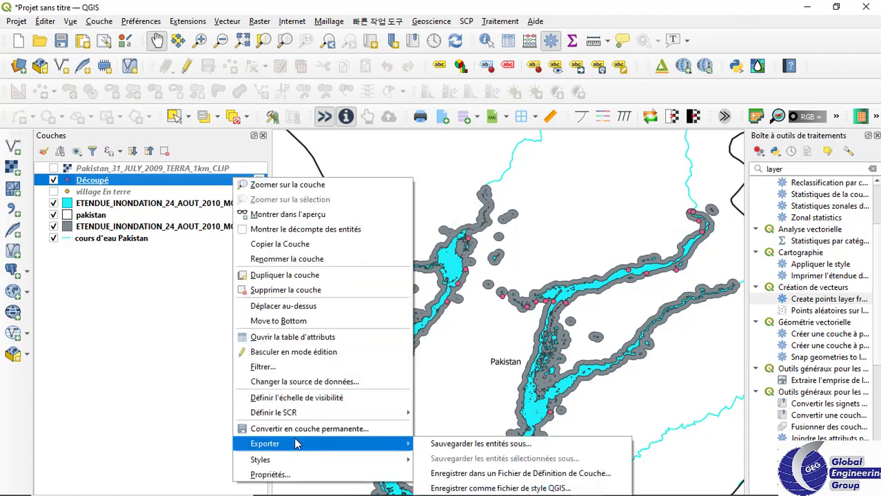
left_click(446, 453)
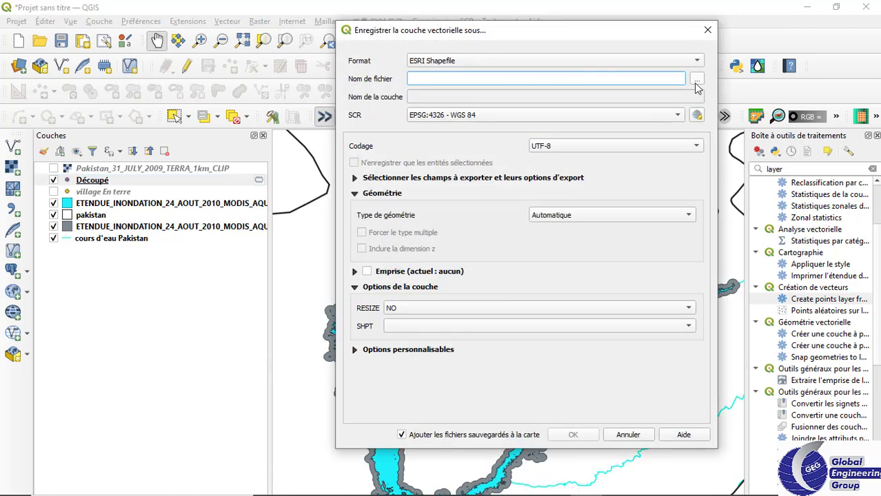
left_click(696, 80)
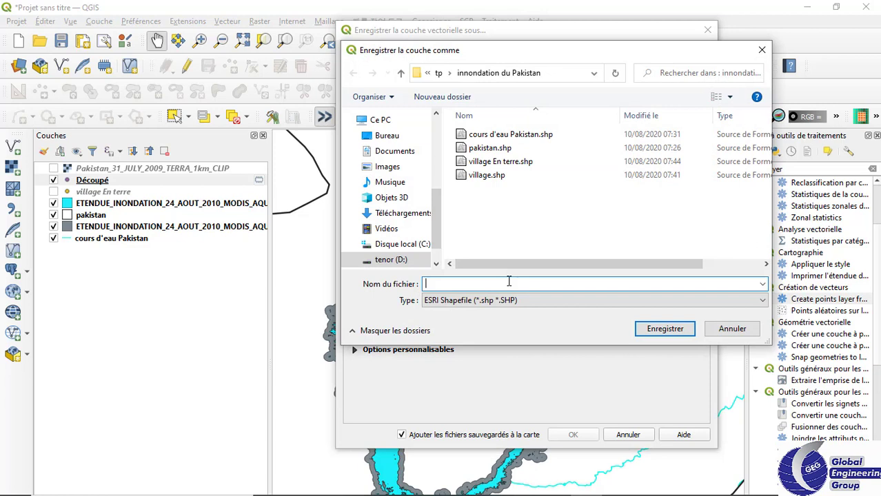
type("v")
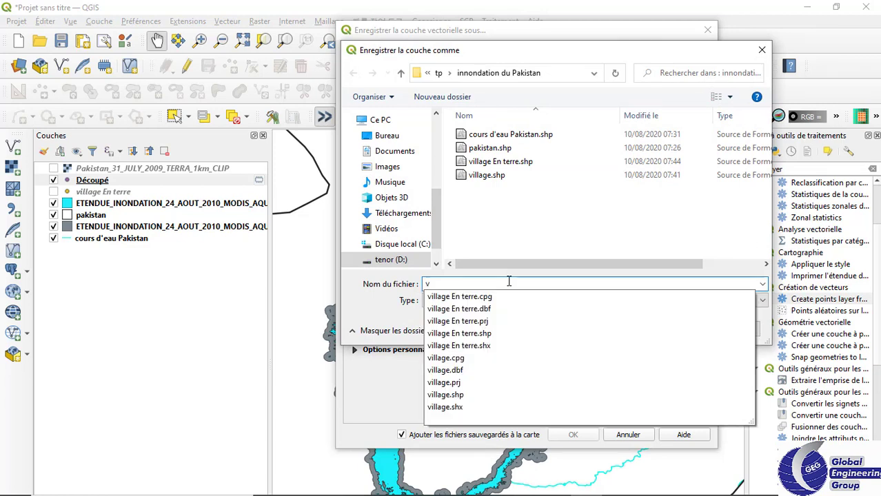
key("BackSpace")
type("V")
type("illage ")
type("l")
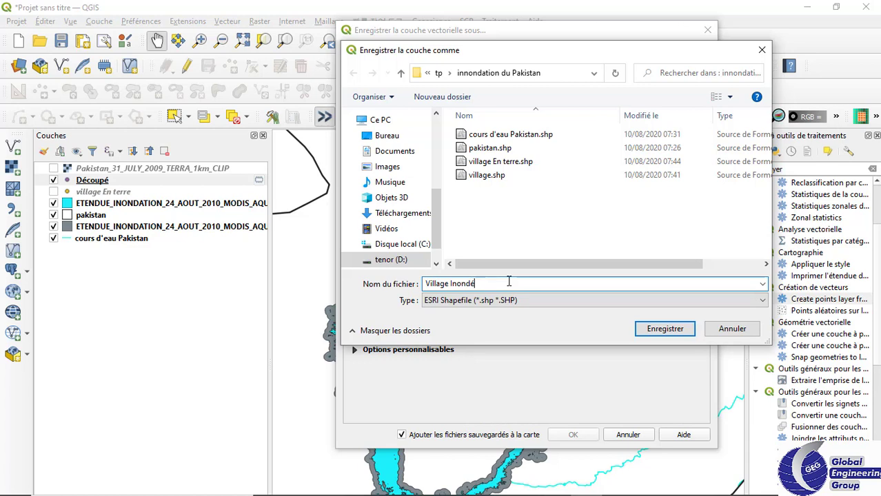
key("Tab")
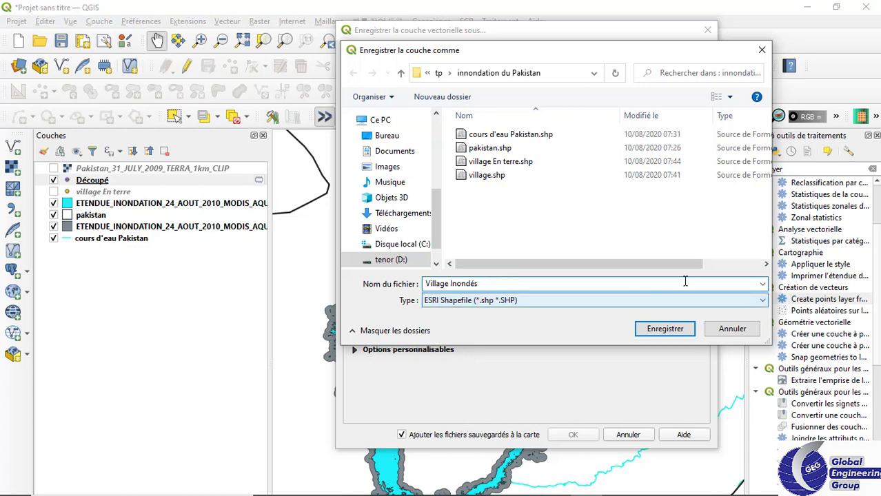
left_click(490, 285)
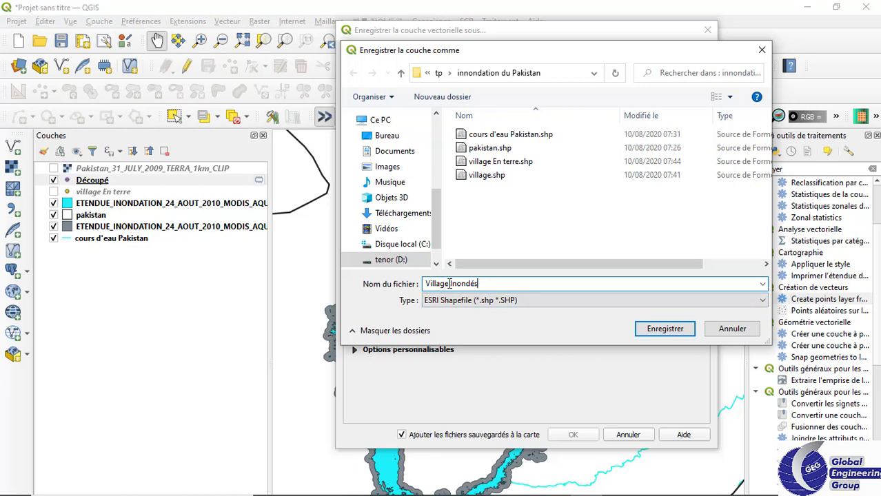
left_click(450, 283)
type("_")
left_click(664, 328)
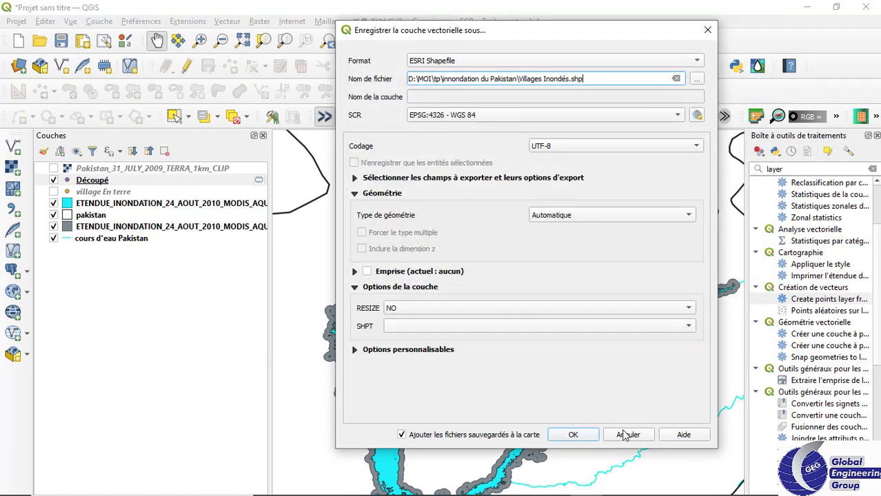
left_click(586, 436)
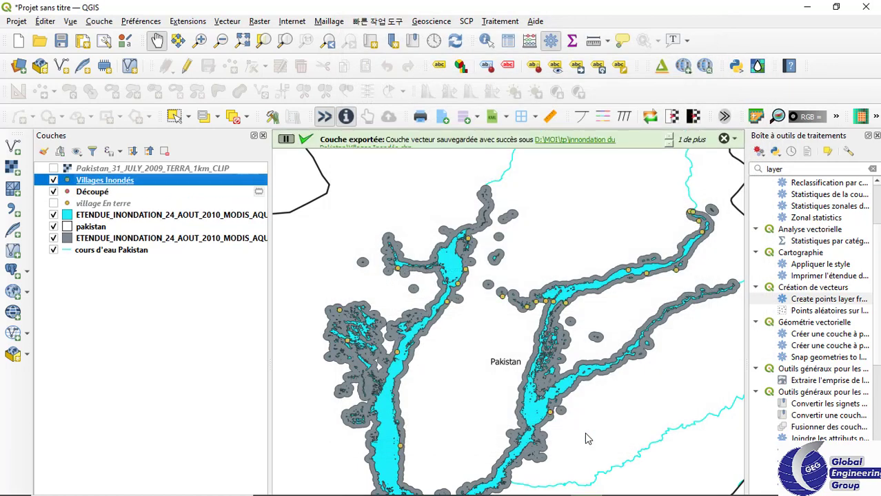
Step: Remove the temporary Découpé layer from the project
left_click(177, 193)
right_click(178, 196)
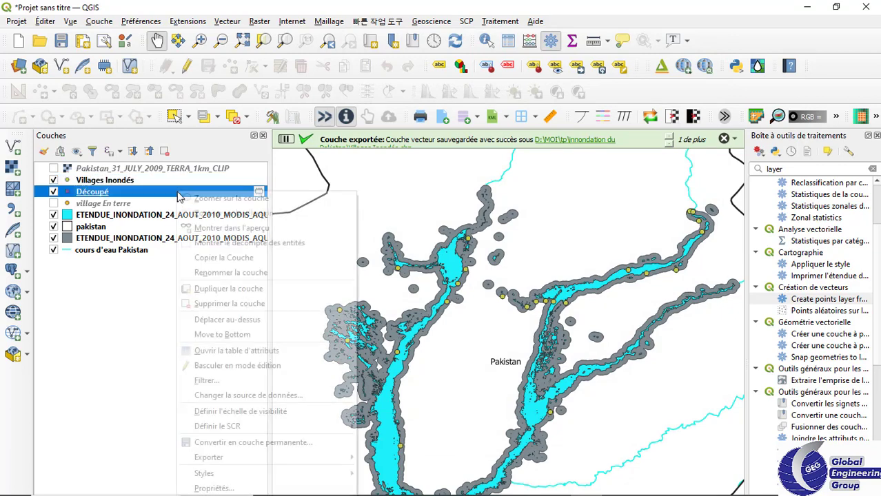
left_click(226, 308)
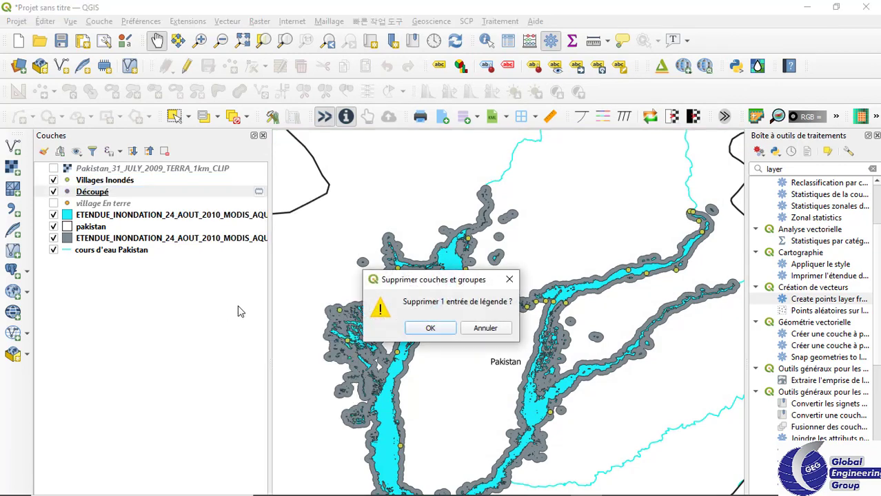
left_click(430, 329)
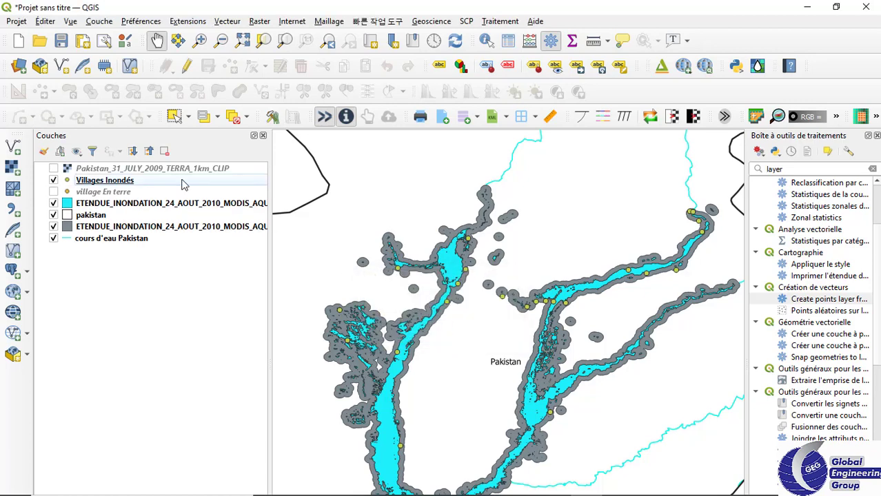
Step: Show the village En terre layer and run Difference on it with Villages Inondés as the overlay, outputting a temporary layer
left_click(53, 192)
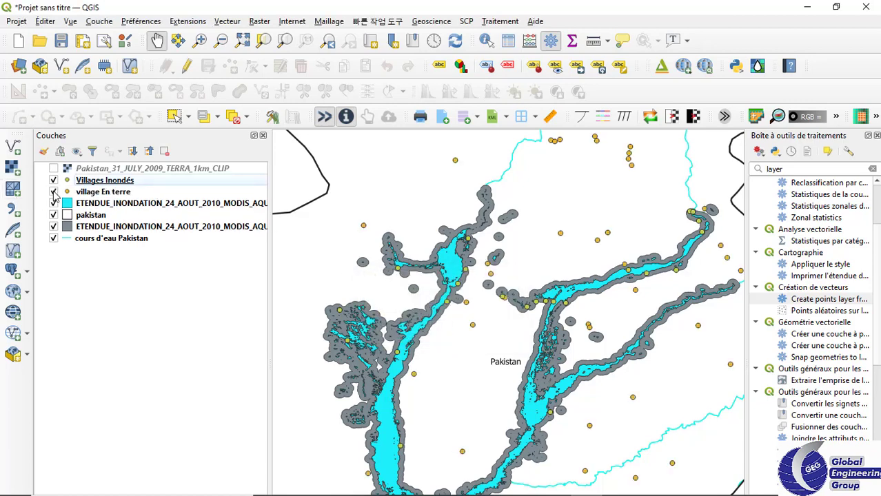
left_click(234, 22)
mouse_move(252, 38)
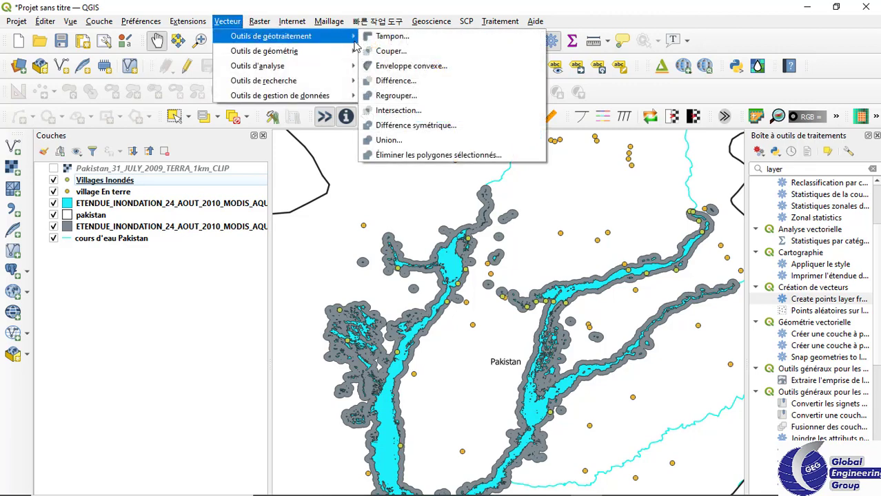
left_click(384, 83)
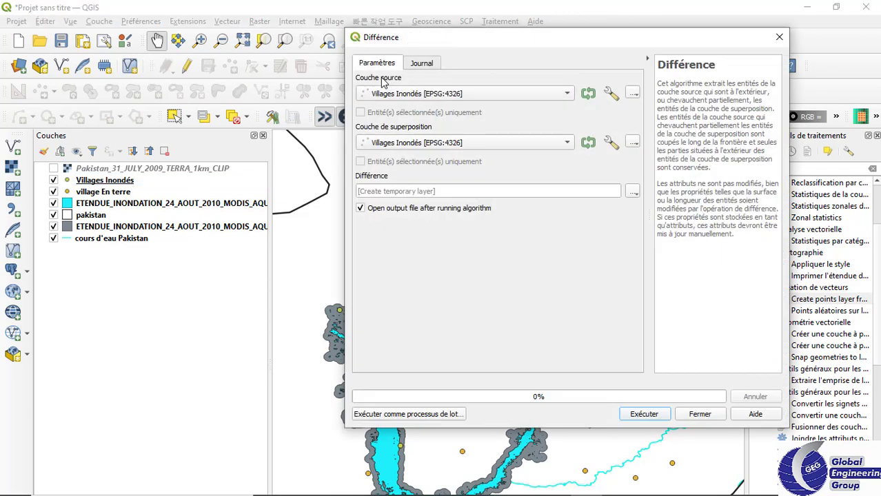
left_click(485, 97)
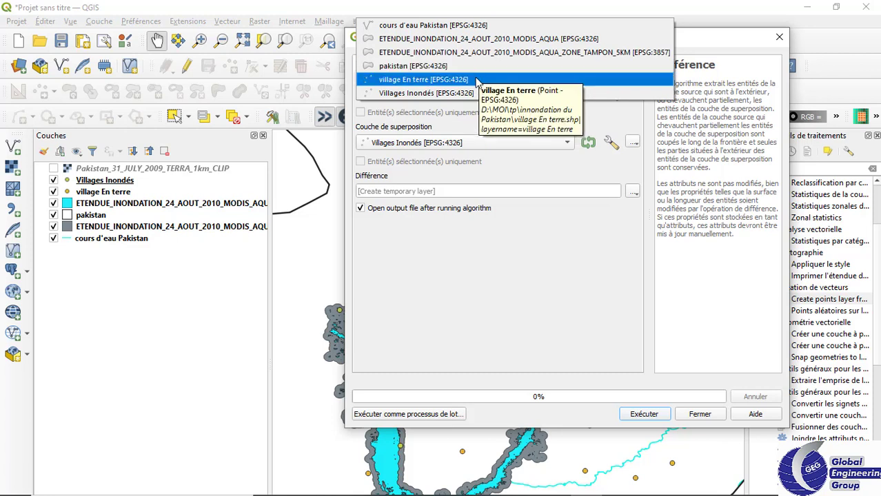
left_click(477, 81)
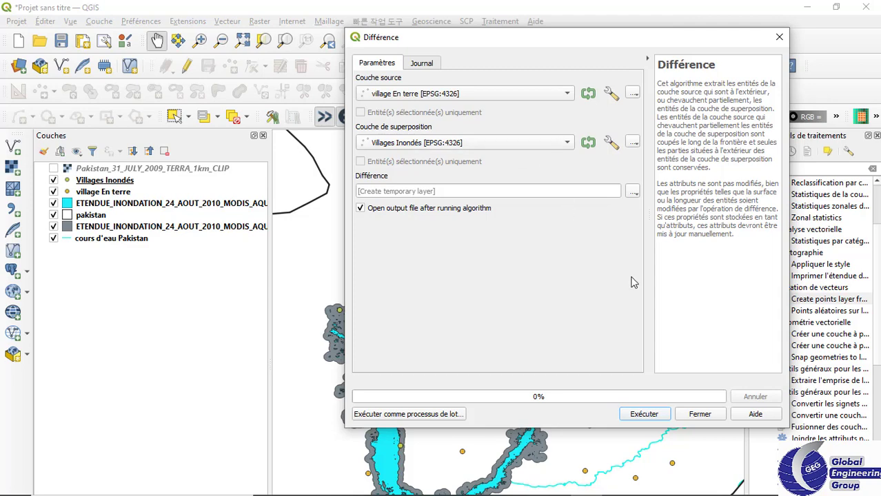
left_click(655, 414)
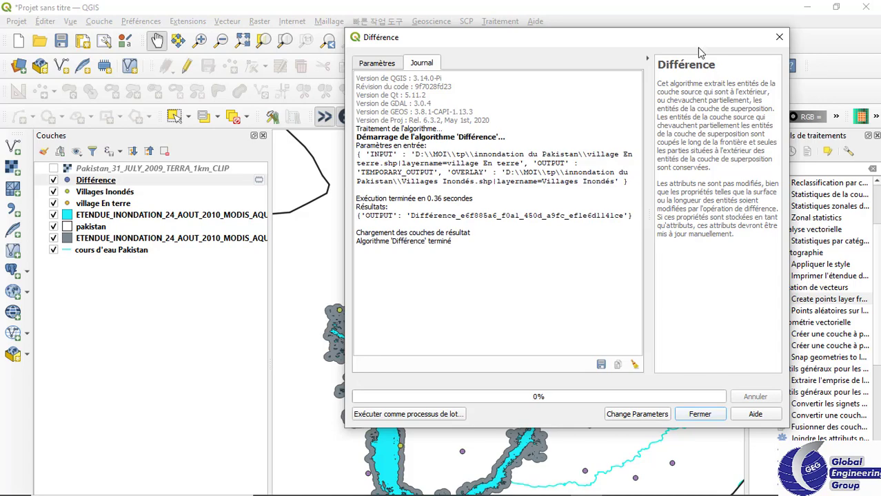
Step: Close the Difference tool and hide the village En terre layer, leaving the Différence and Villages Inondés points displayed
left_click_drag(624, 41, 529, 37)
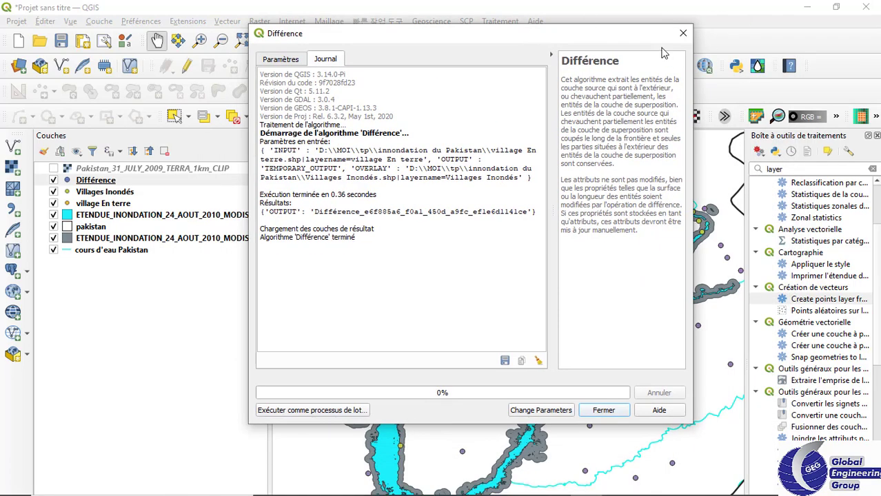
left_click(682, 33)
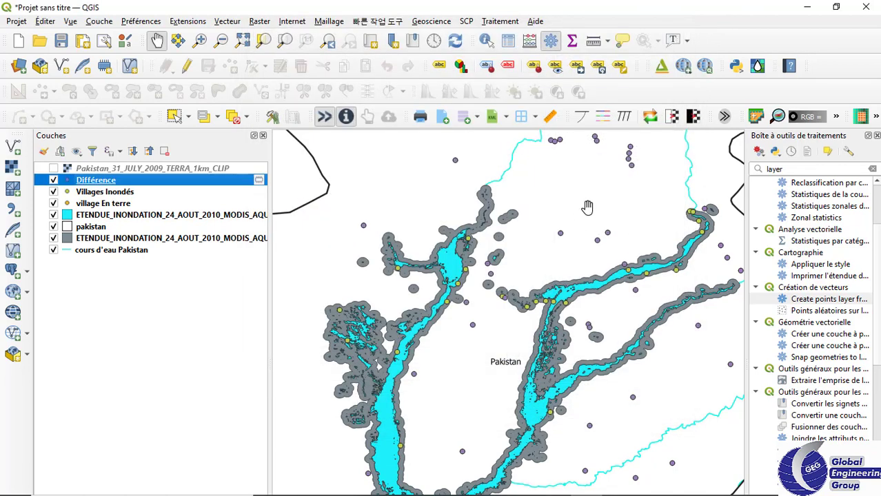
left_click_drag(591, 195, 585, 235)
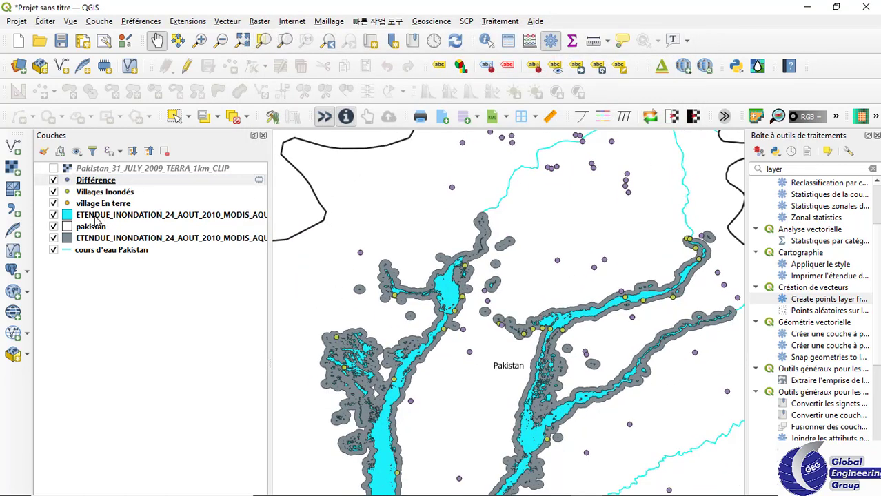
left_click(54, 204)
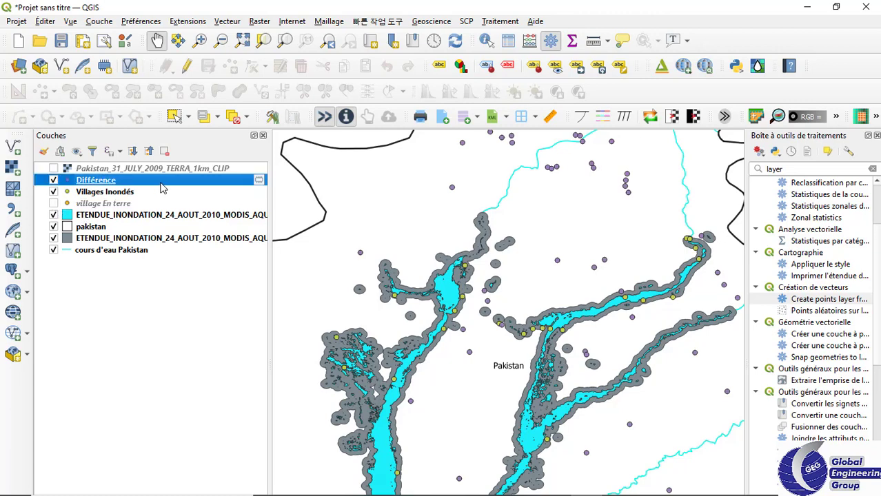
Step: Export the Différence layer as an ESRI Shapefile named villages en terre non inondés in the innondation du Pakistan folder, adding it to the map
right_click(158, 182)
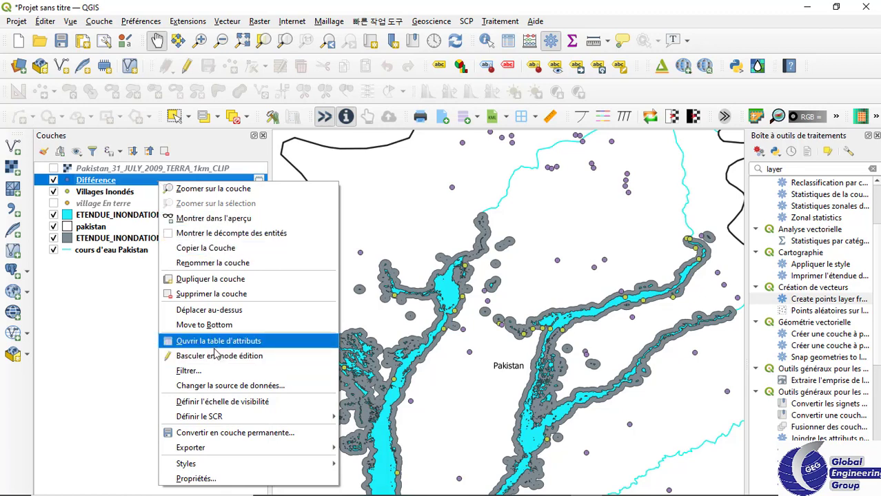
mouse_move(219, 449)
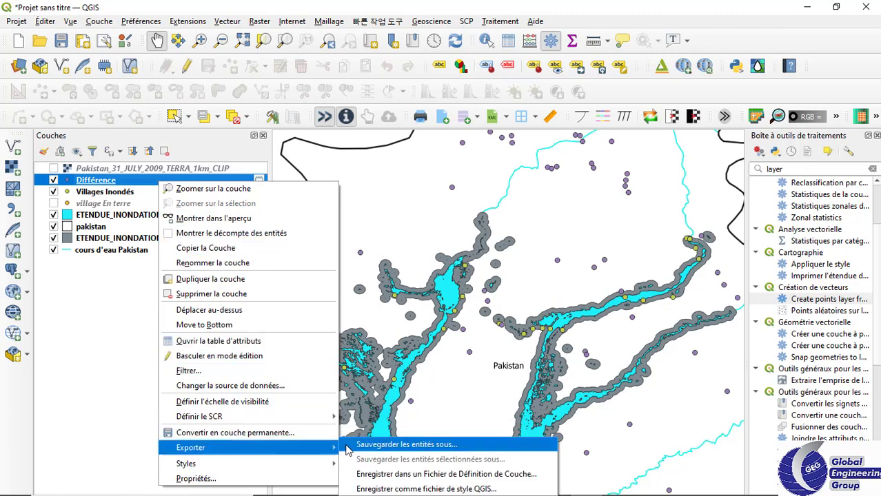
left_click(407, 444)
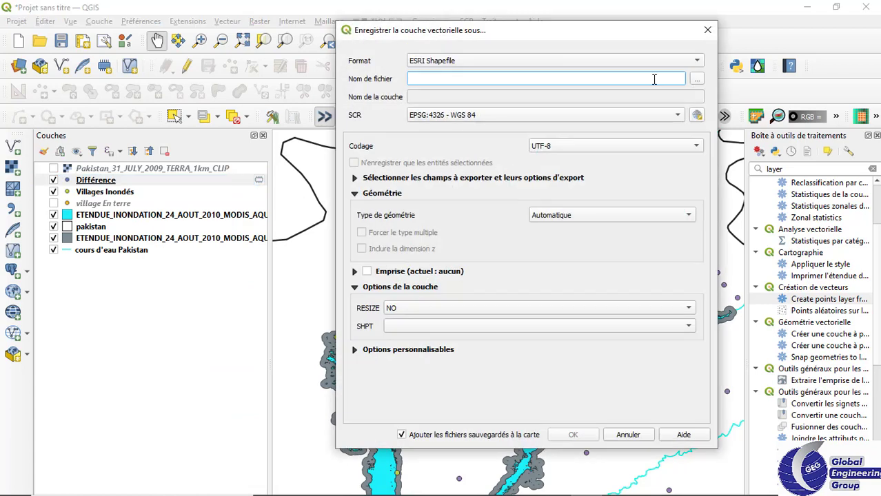
left_click(697, 81)
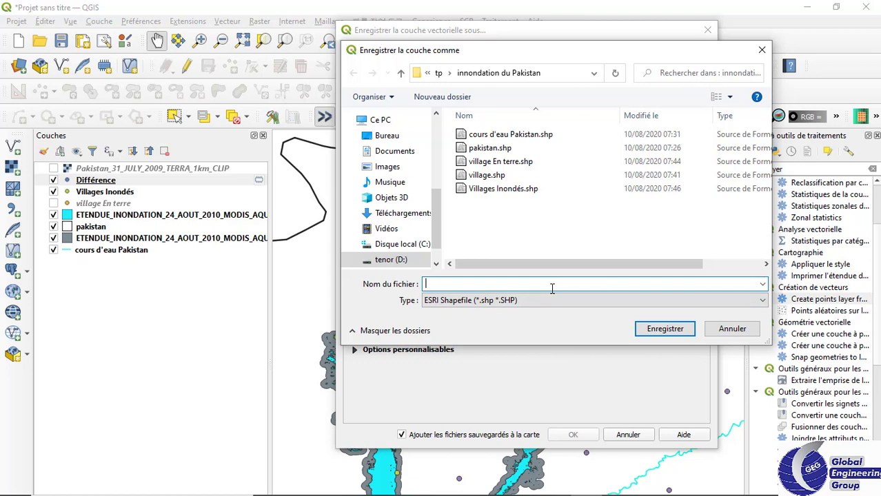
type("vi")
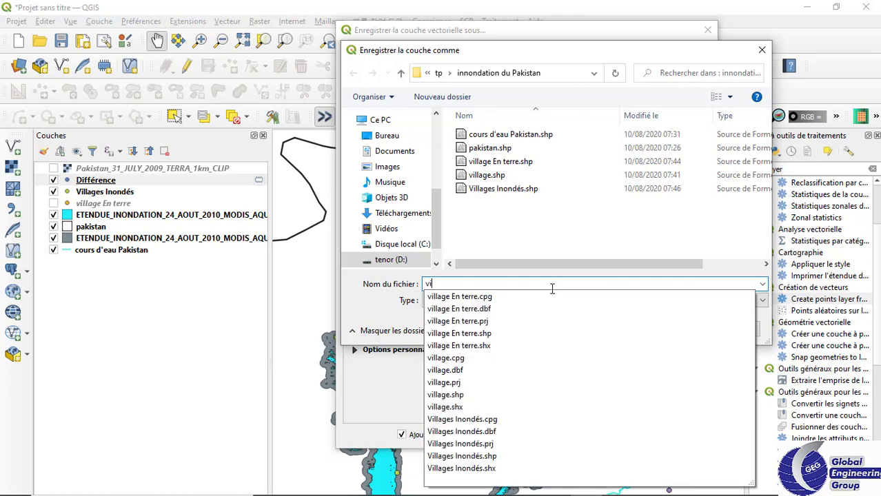
type("llage")
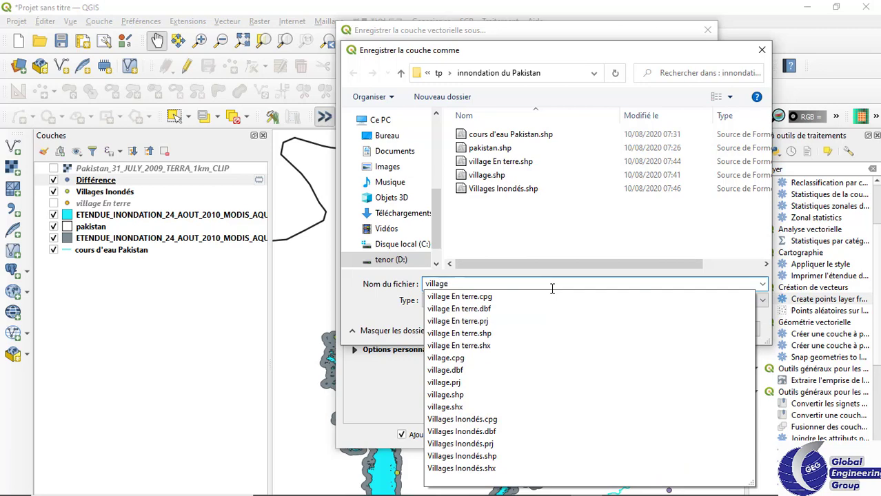
type(" en")
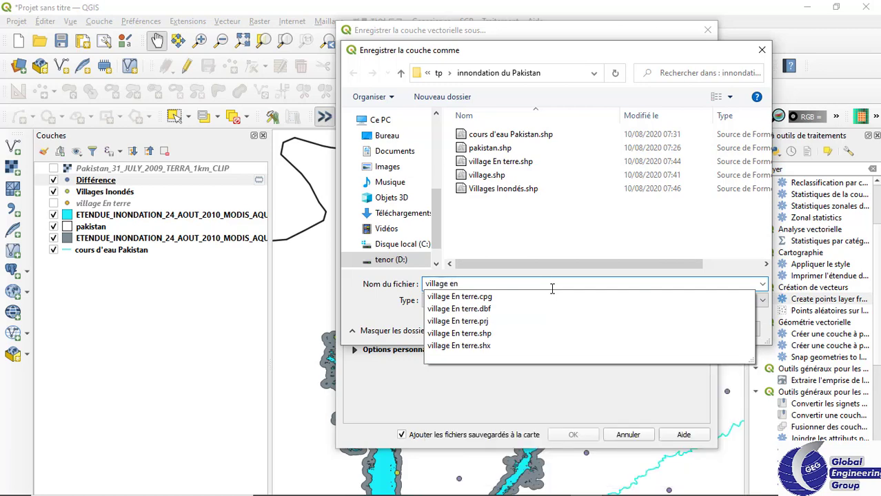
key("BackSpace")
key("BackSpace")
type("s ")
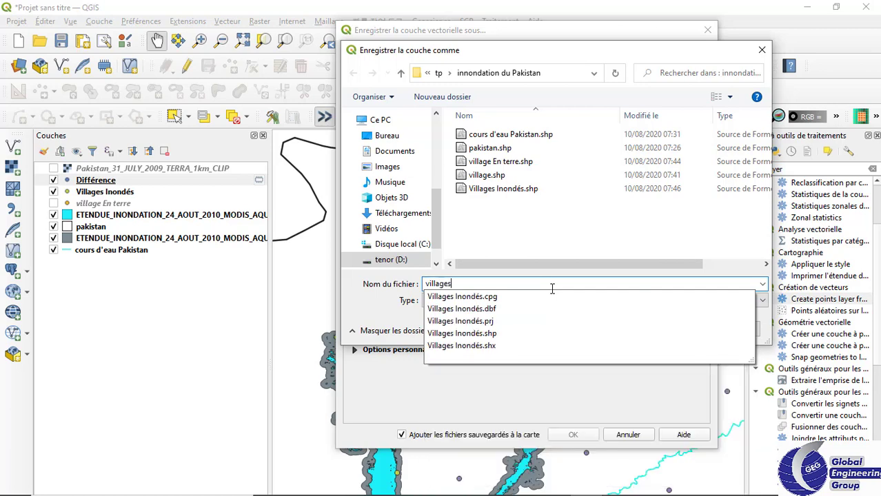
type("en terre")
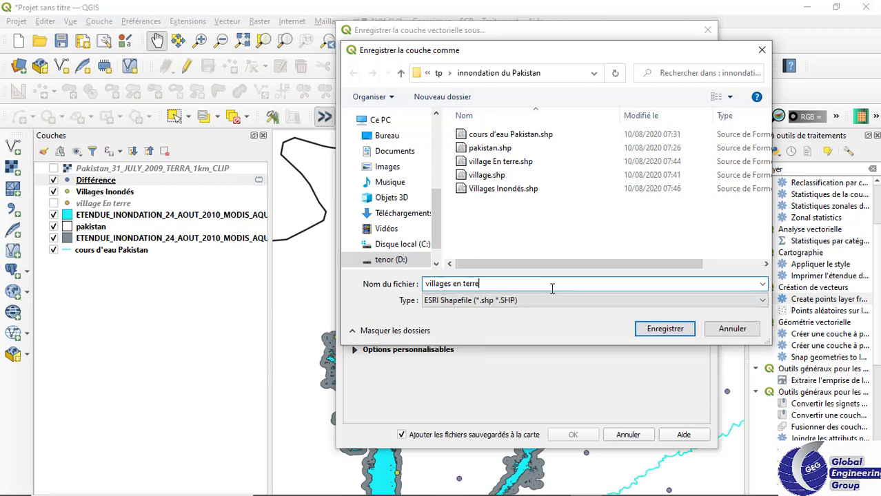
type(" non inondés")
left_click(674, 328)
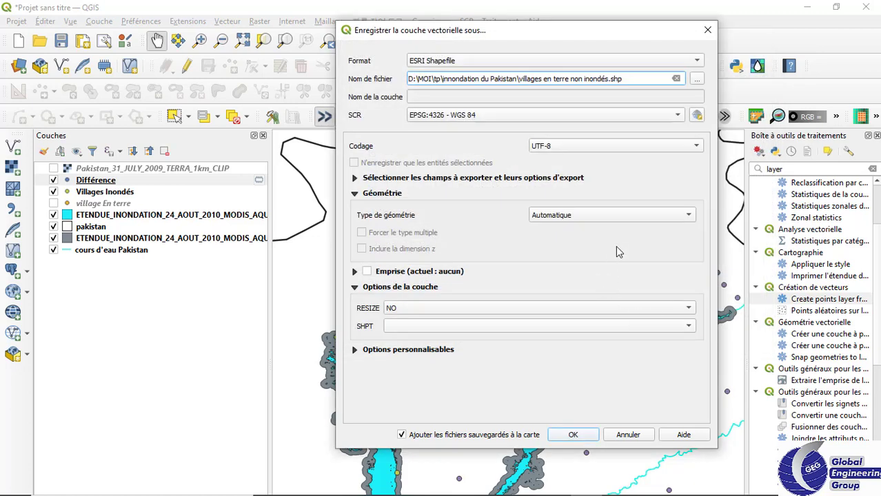
left_click(572, 435)
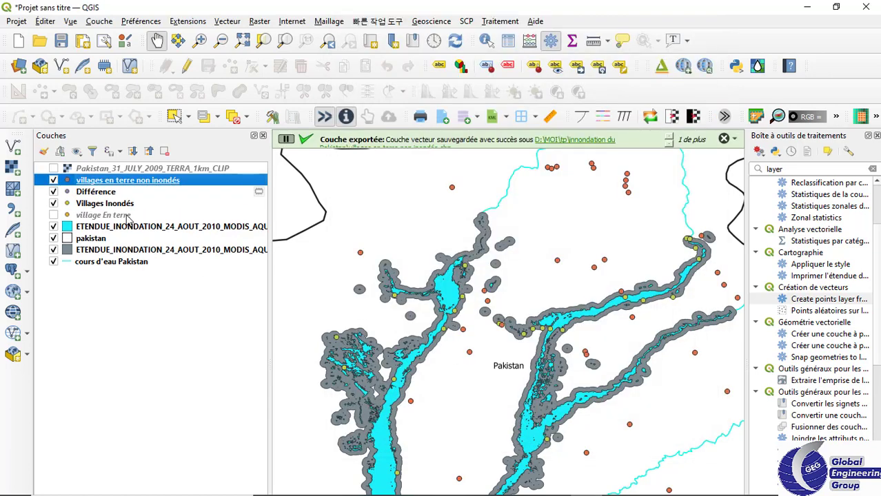
Step: Remove the temporary Différence layer from the project
left_click(100, 192)
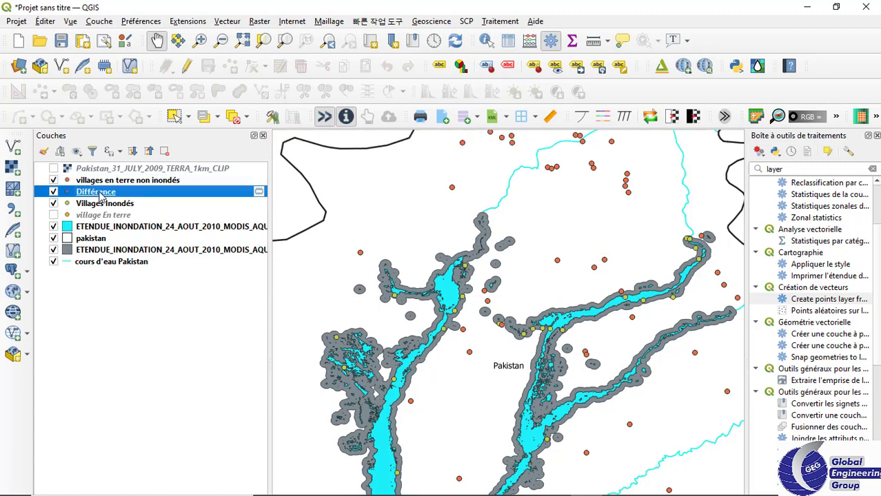
right_click(100, 194)
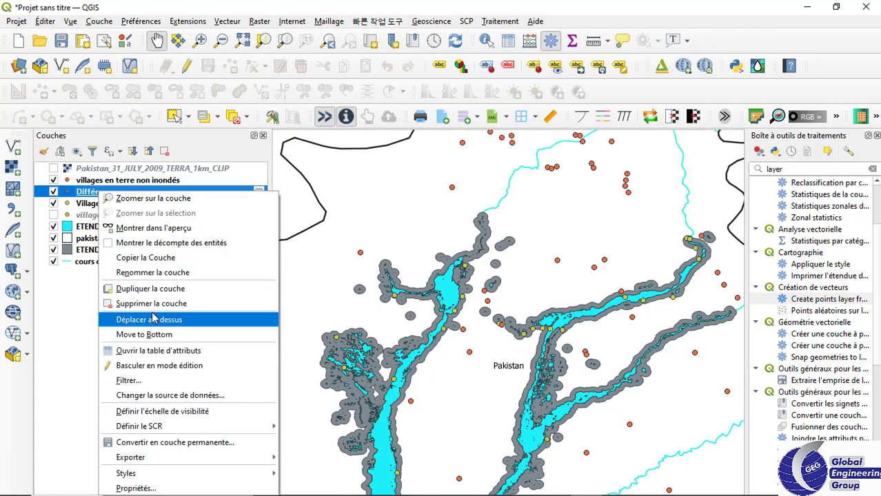
left_click(152, 304)
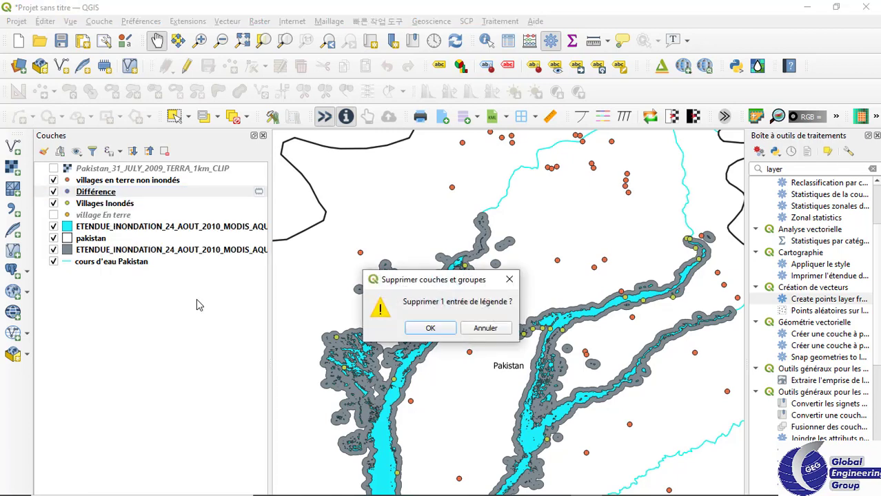
left_click(429, 329)
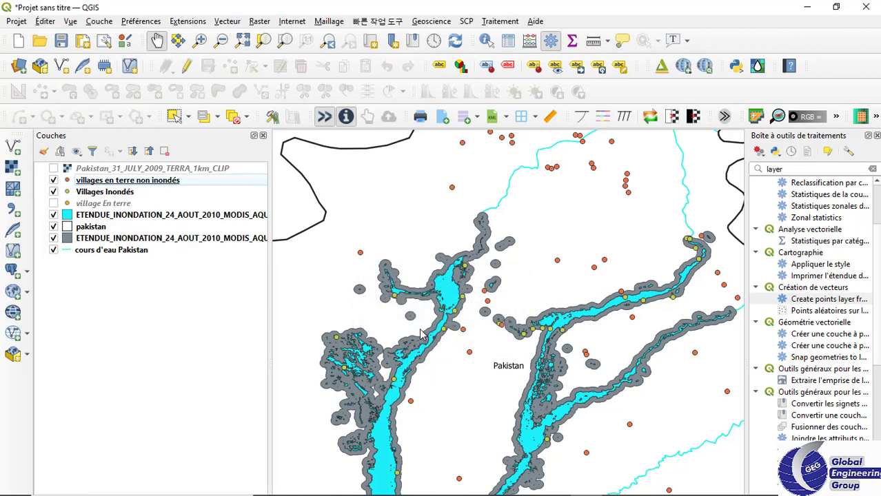
Step: Remove the hidden village En terre layer from the project
left_click(108, 204)
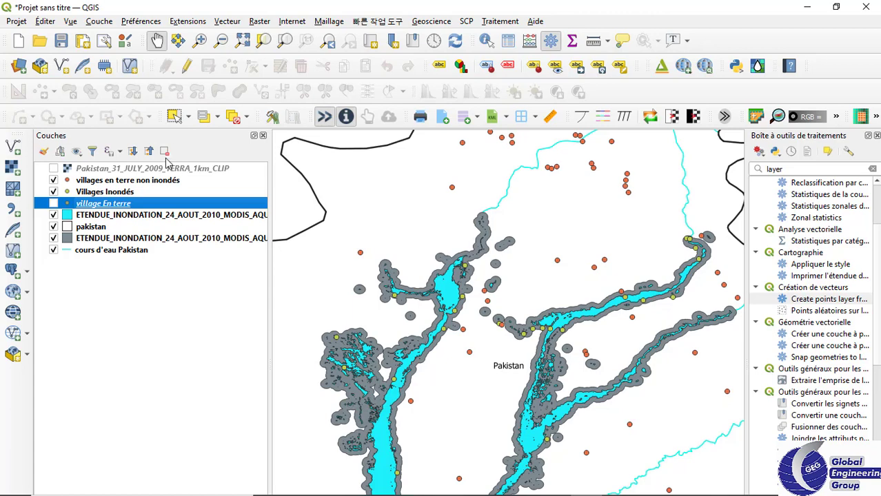
left_click(165, 150)
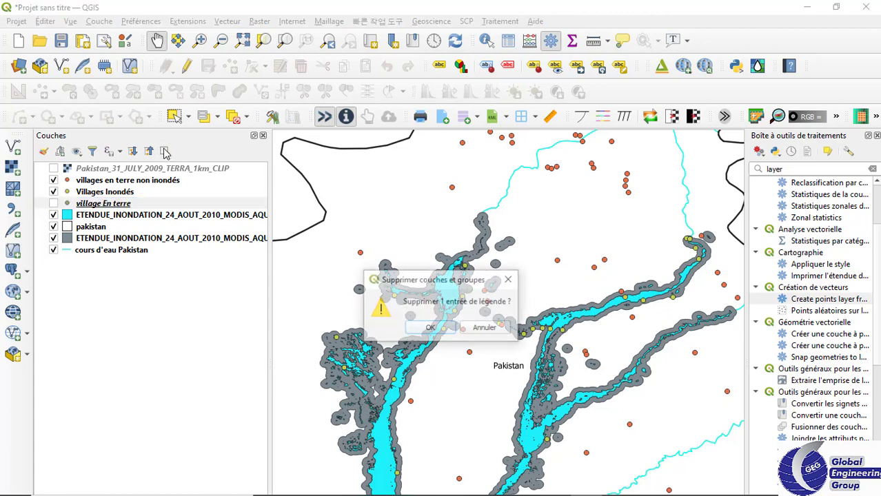
left_click(431, 329)
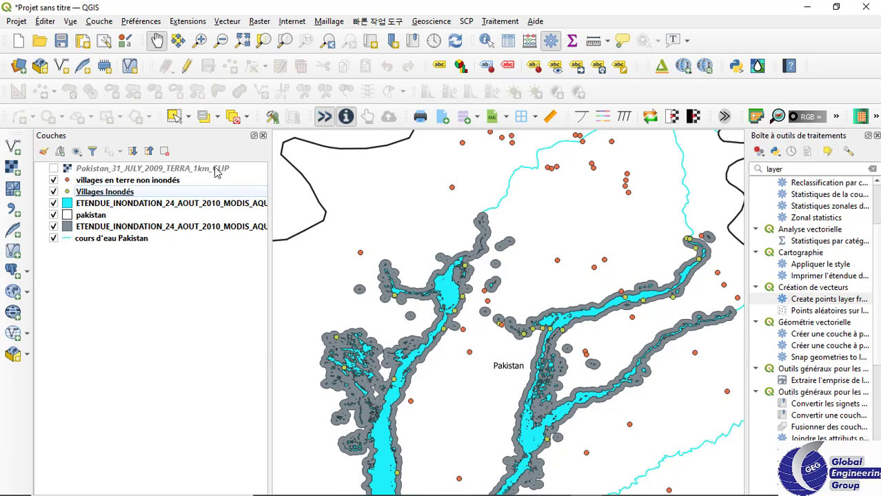
Step: Show the Pakistan_31_JULY_2009_TERRA_1km_CLIP raster beneath all other layers and place cours d'eau Pakistan directly above the grey flood buffer layer
left_click_drag(216, 172, 225, 284)
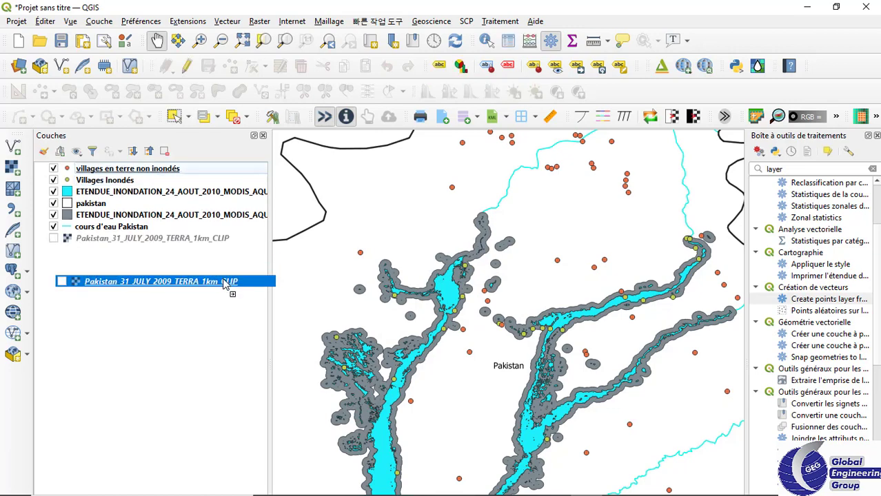
left_click(54, 238)
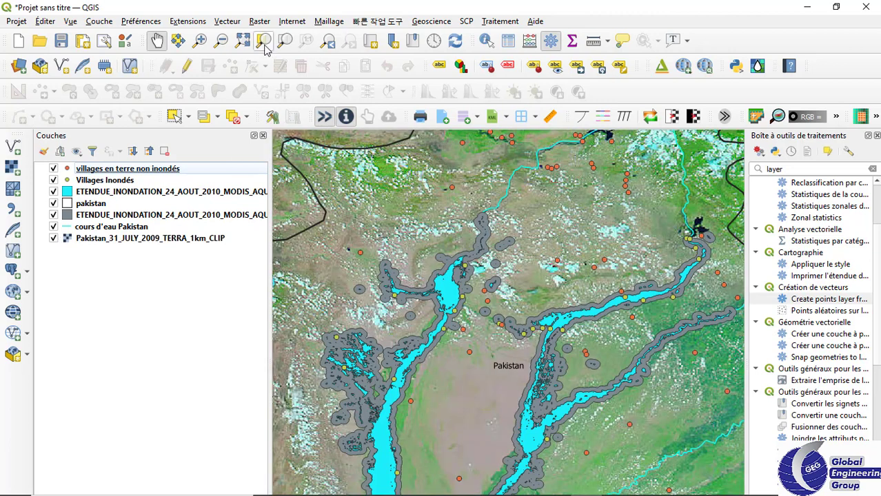
left_click(242, 40)
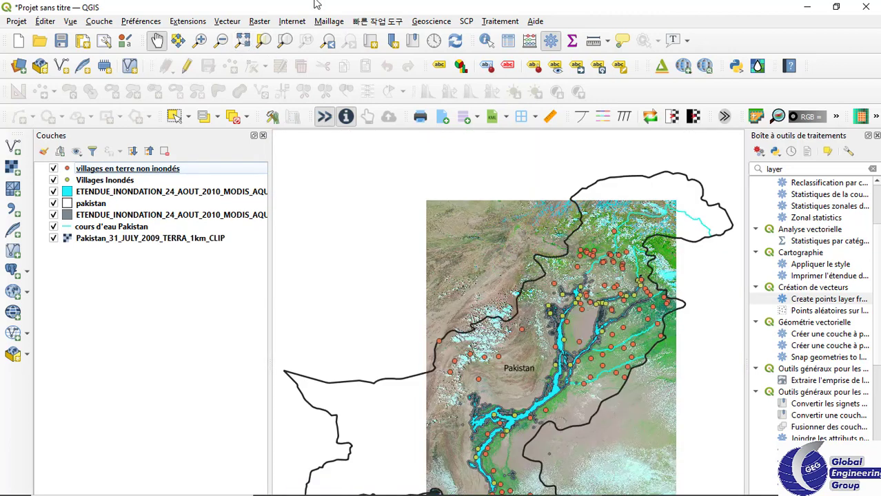
left_click_drag(631, 221, 591, 189)
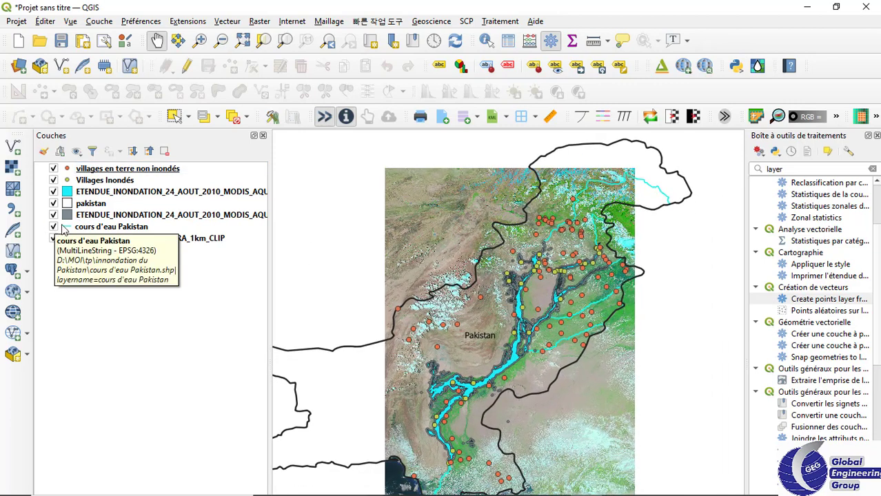
left_click_drag(82, 230, 97, 287)
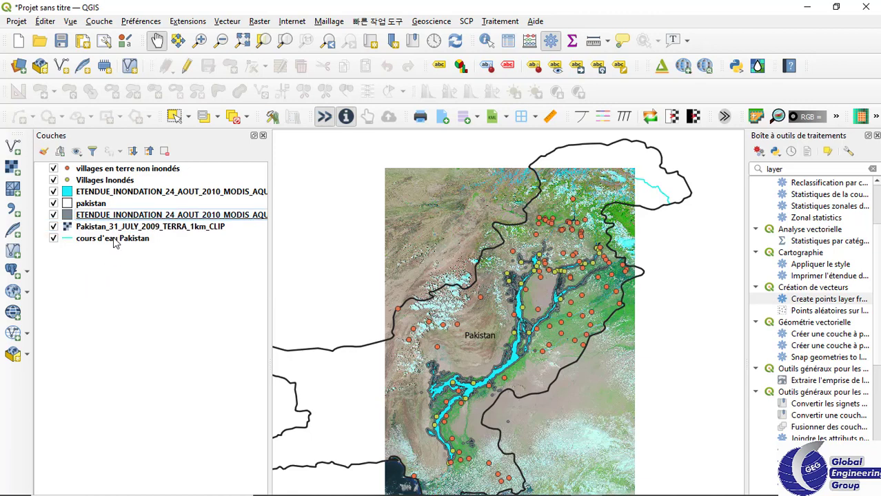
left_click_drag(118, 238, 112, 217)
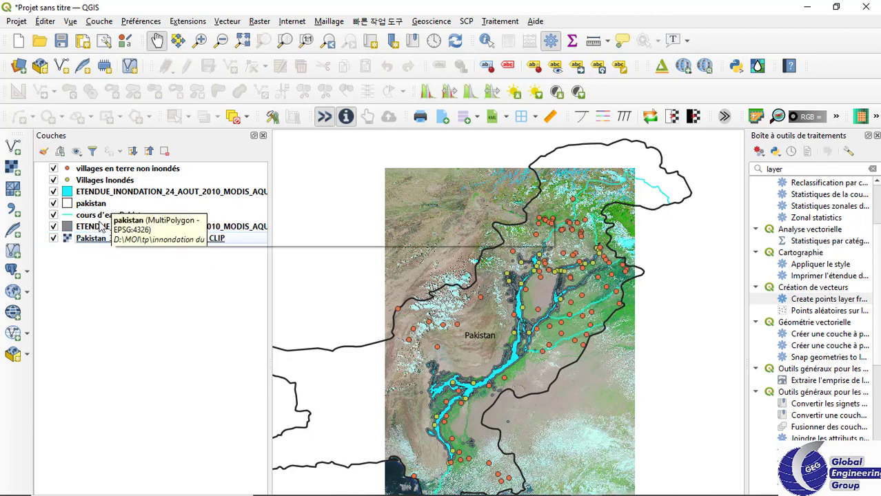
Step: Examine the satellite image by hiding the grey buffer, cours d'eau Pakistan and cyan flood extent layers, and show all three again
left_click(54, 226)
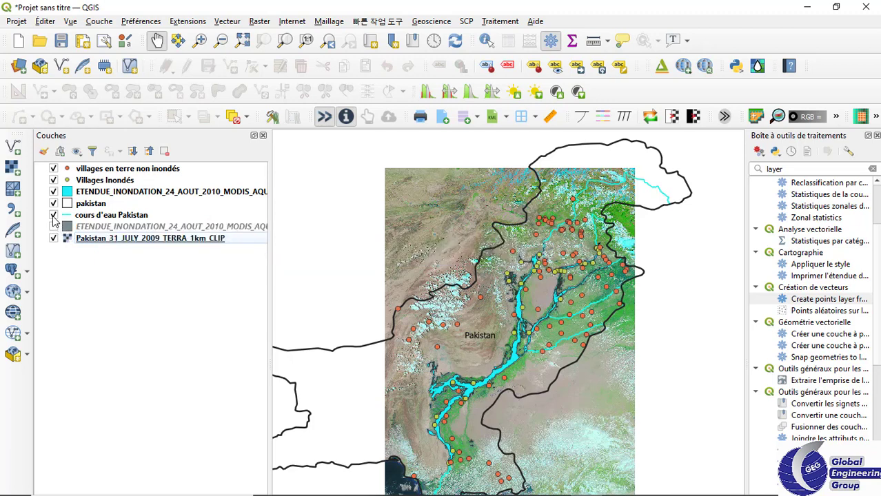
left_click(53, 216)
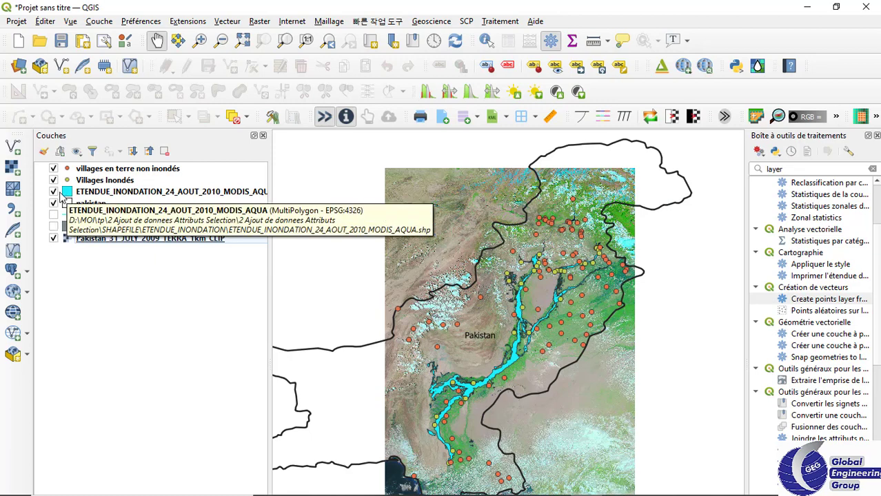
left_click(53, 191)
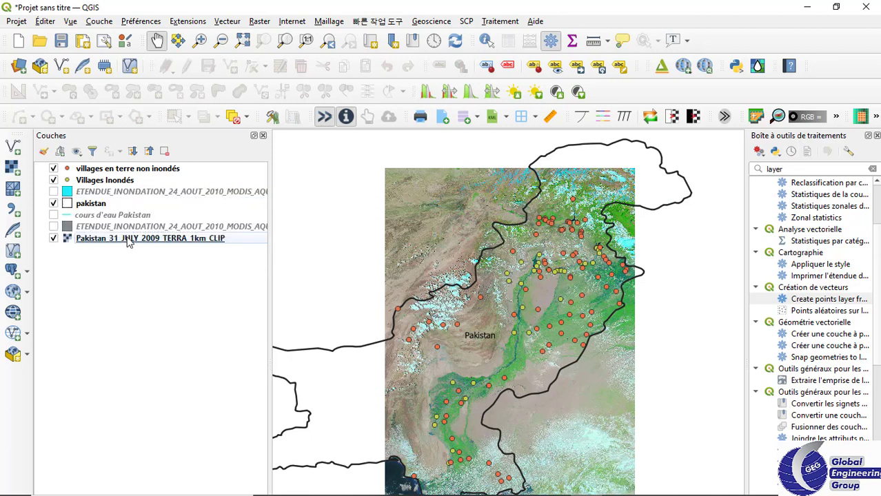
left_click(54, 215)
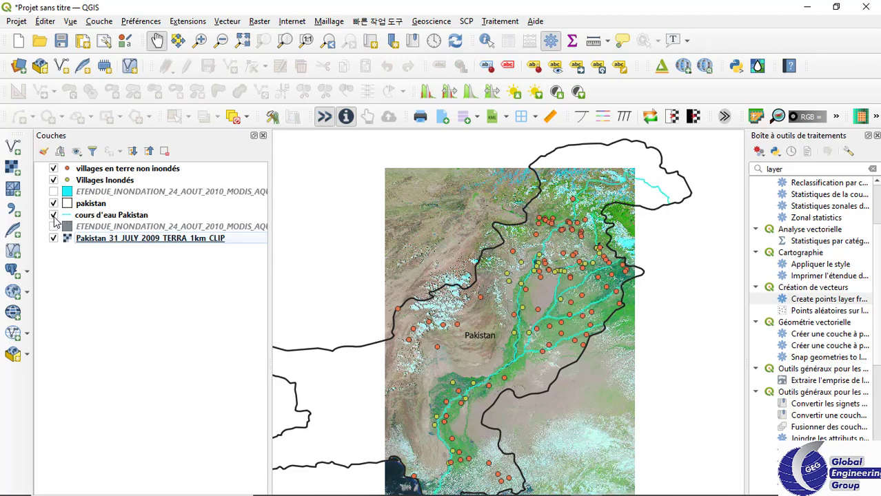
left_click(54, 226)
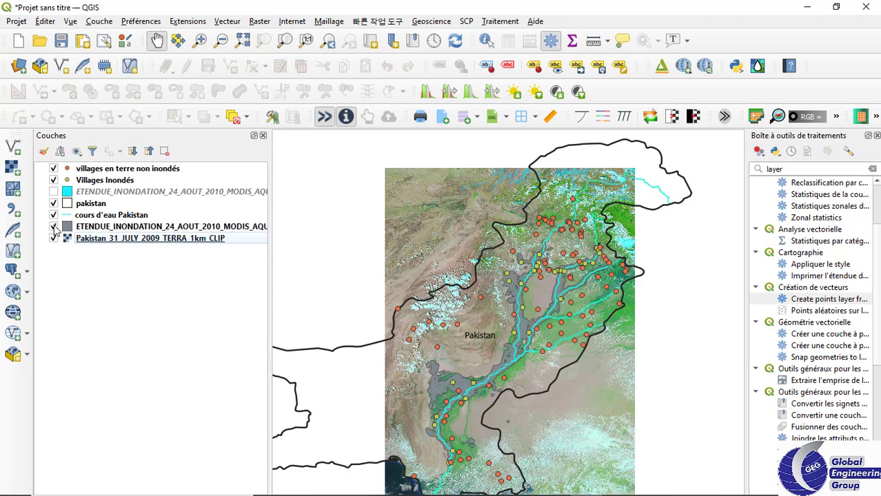
left_click(54, 192)
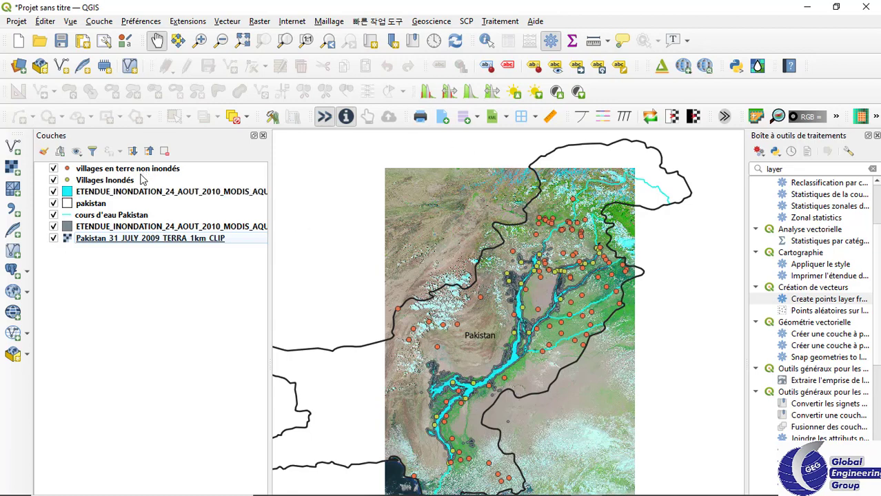
Step: Change the Villages Inondés marker to an SVG symbol using the plain small house image
left_click(116, 184)
double_click(117, 185)
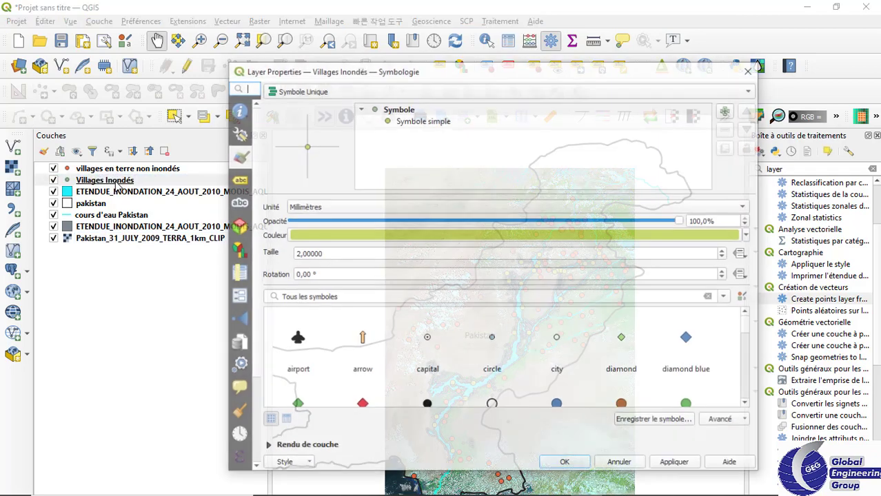
left_click(445, 123)
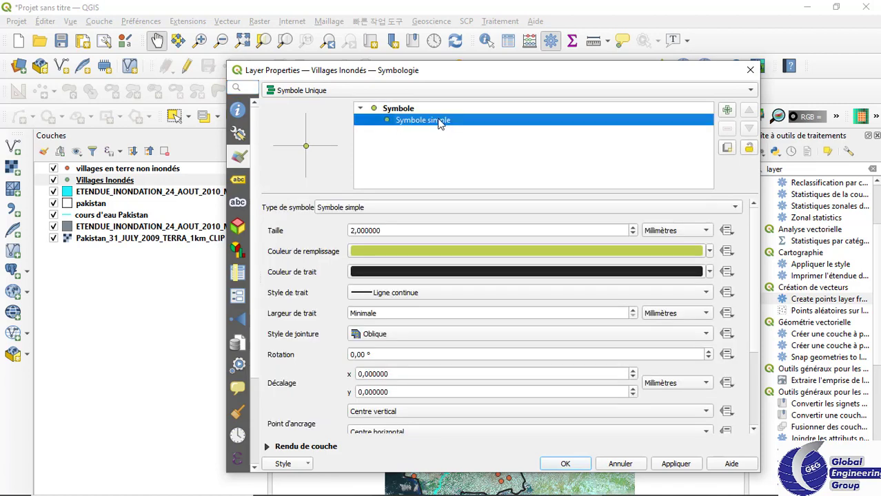
left_click(416, 208)
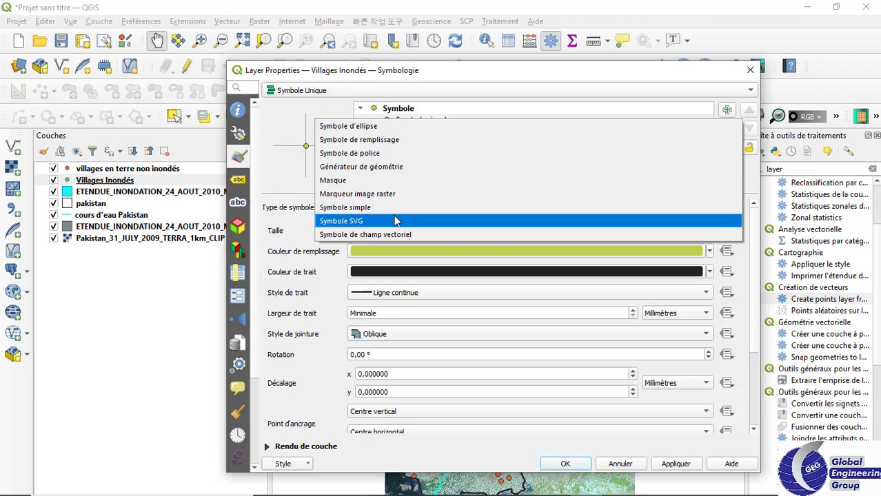
left_click(397, 221)
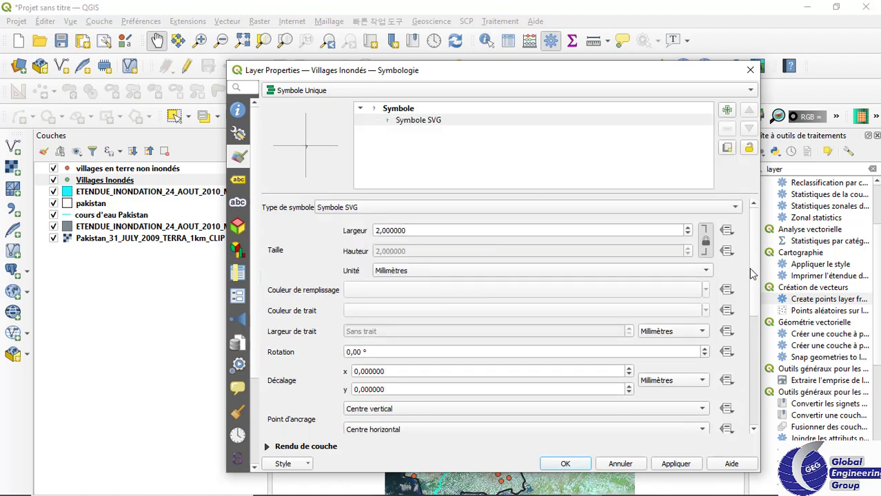
scroll(754, 274, "down", 3)
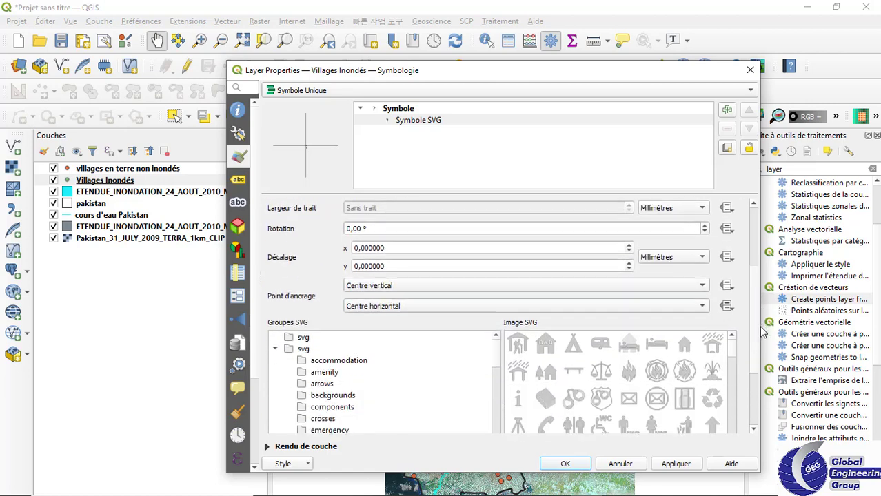
left_click(686, 344)
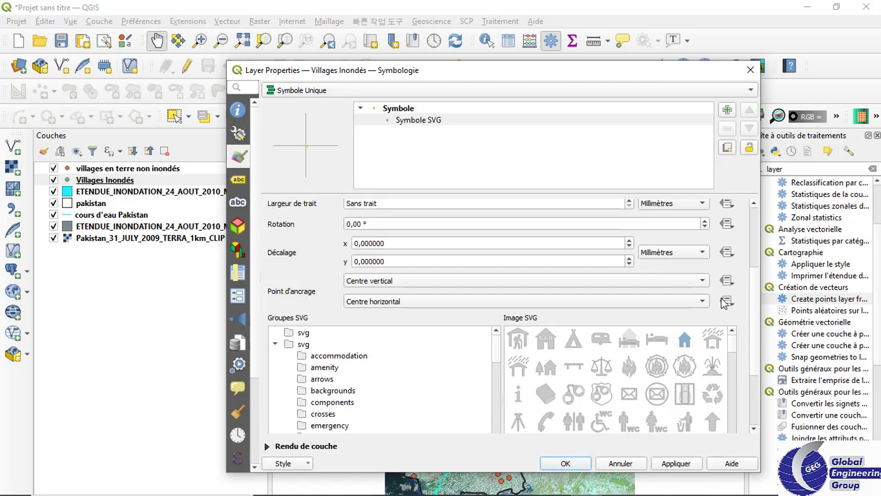
Step: Set the fill colour of the Villages Inondés house symbol to bright red and apply it
scroll(750, 274, "up", 2)
scroll(751, 273, "up", 2)
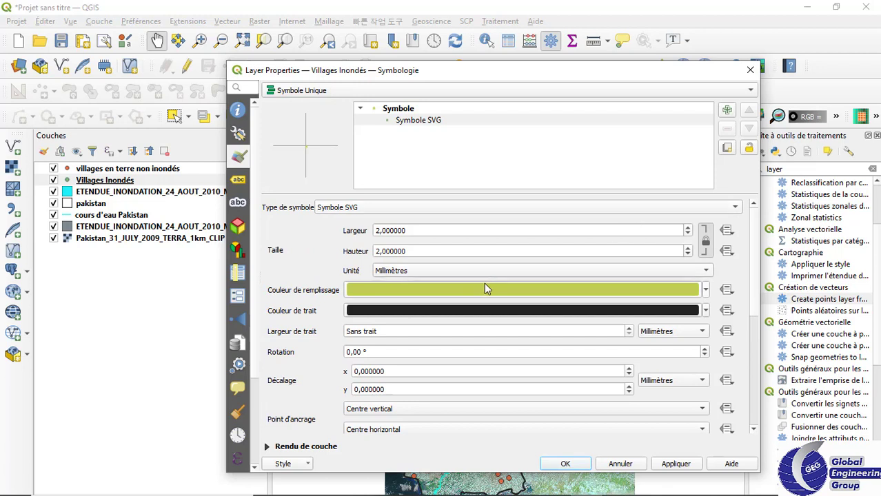
left_click(705, 293)
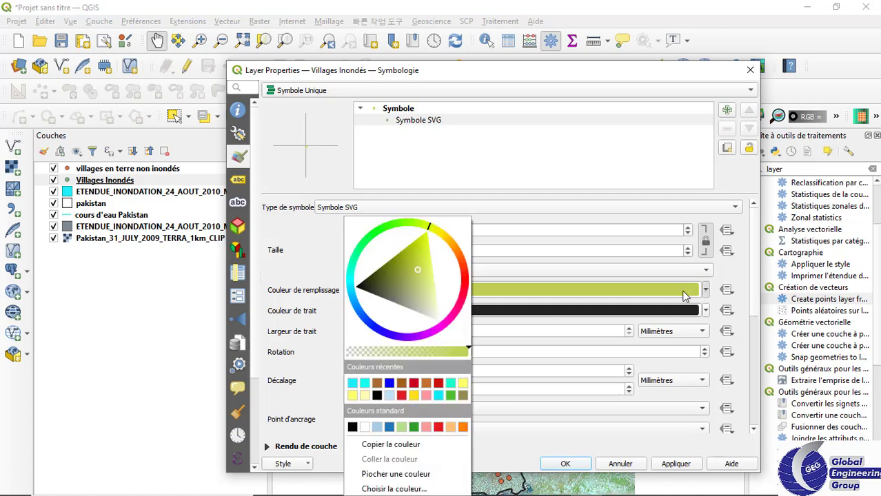
left_click(463, 279)
left_click(443, 280)
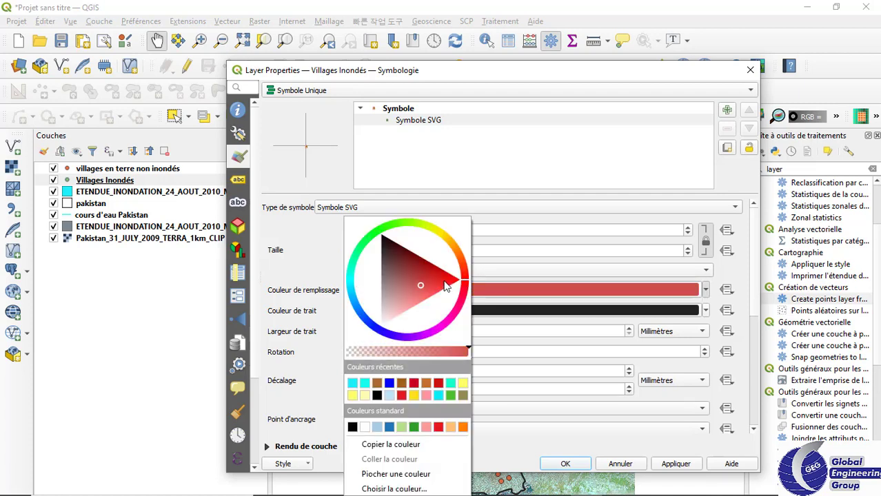
left_click(677, 463)
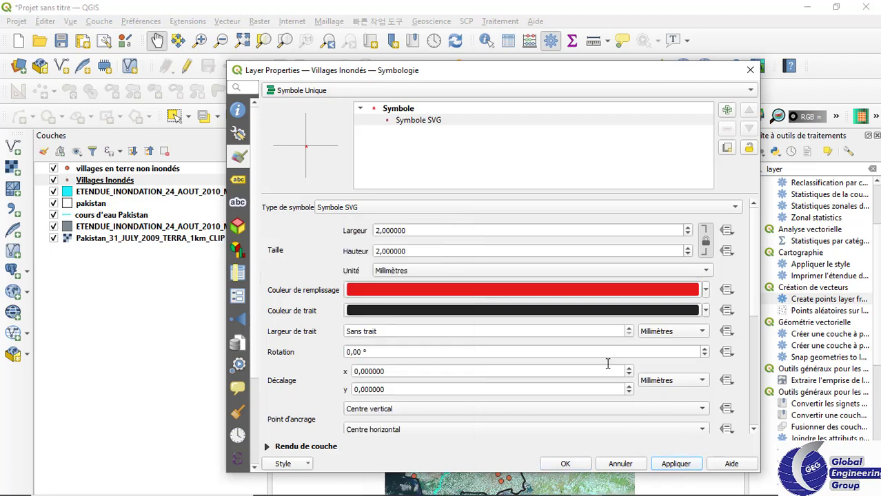
left_click(679, 465)
left_click(754, 71)
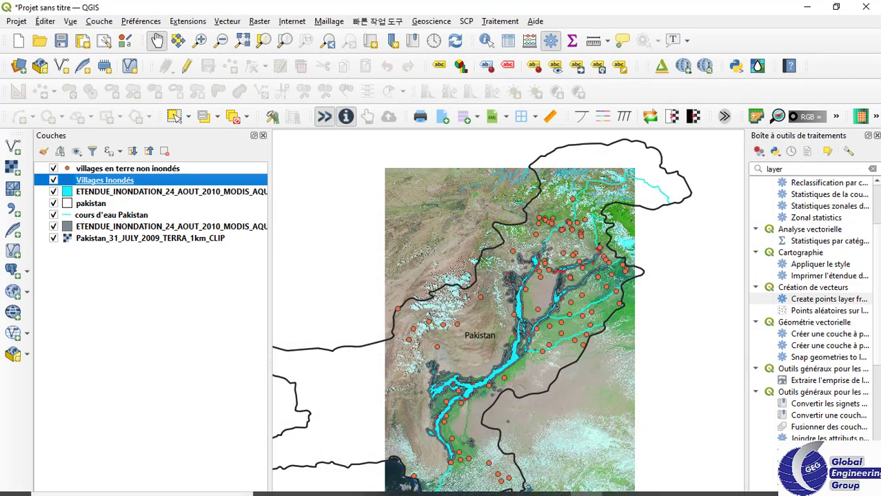
mouse_move(751, 495)
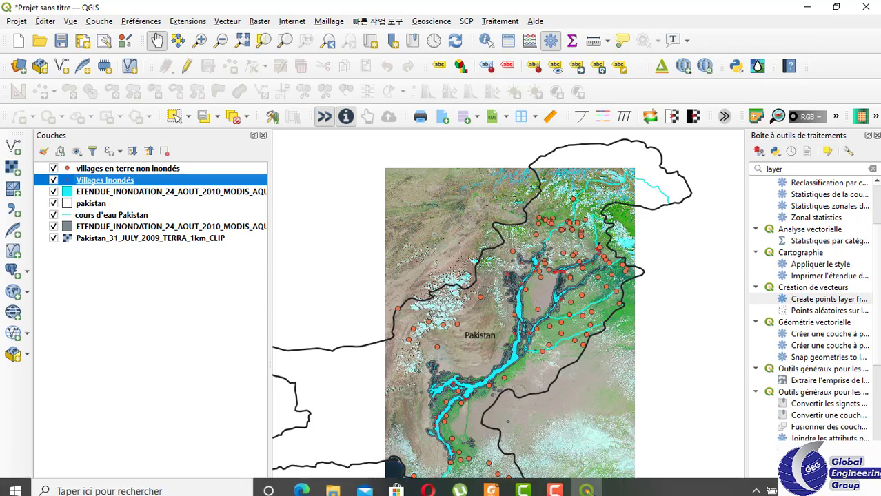
left_click(556, 489)
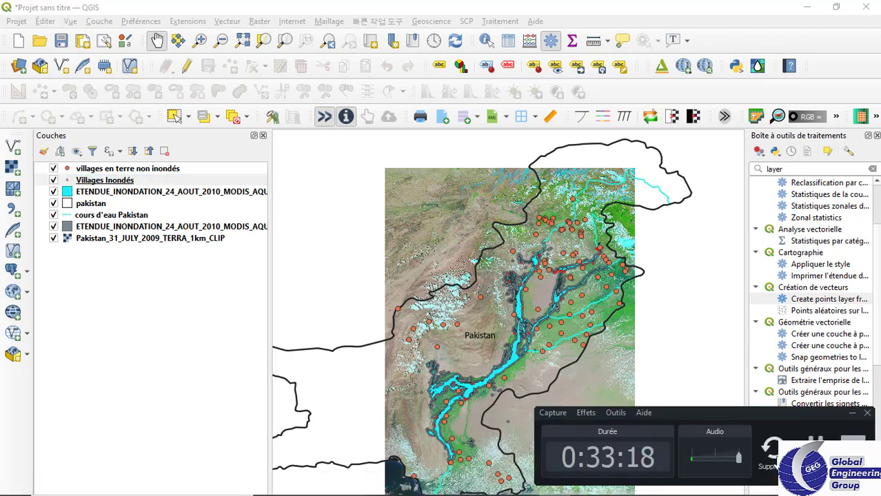
left_click(608, 374)
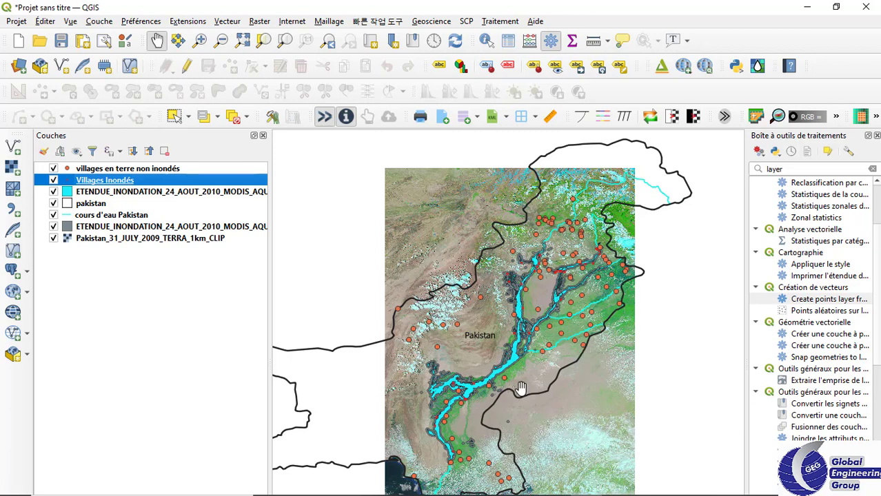
Step: Enlarge the Villages Inondés house symbol to a size of 4.4 mm and apply it
double_click(169, 185)
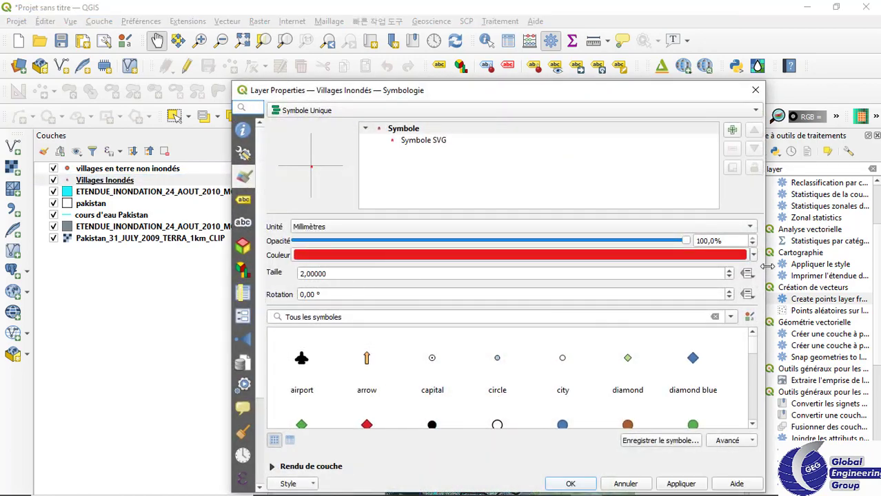
left_click(729, 270)
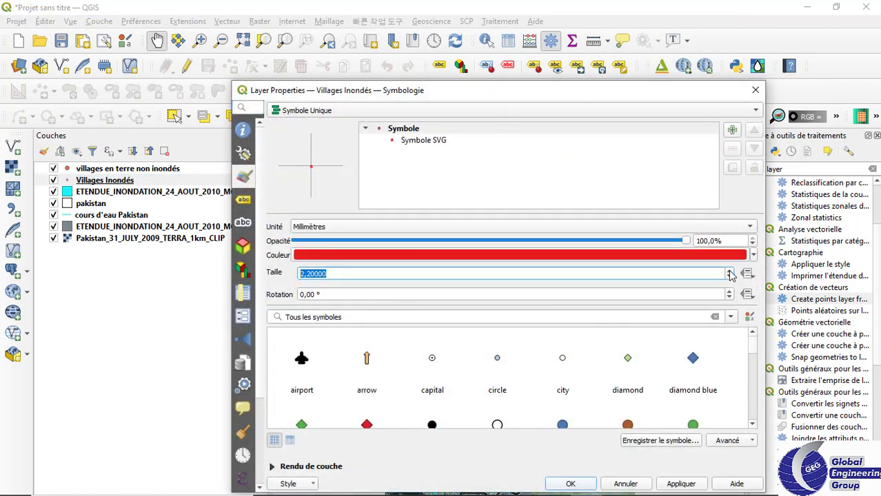
left_click(729, 270)
left_click(729, 270)
left_click(729, 270)
left_click(728, 270)
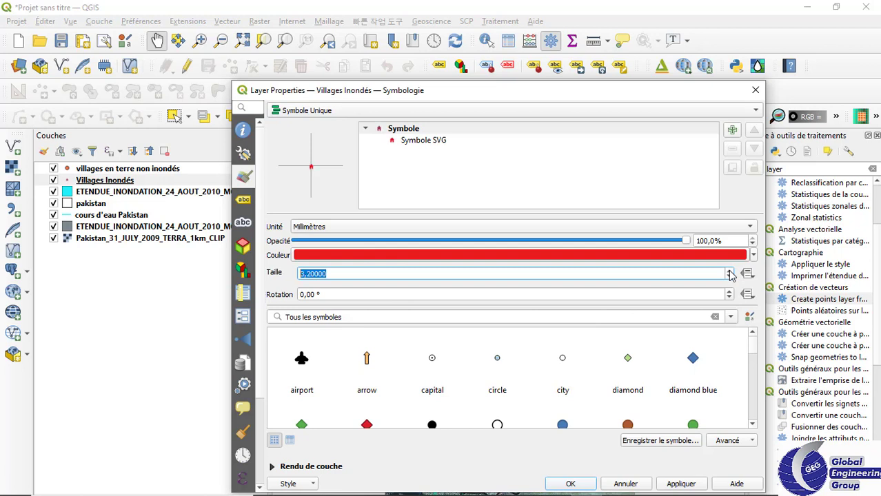
left_click(728, 270)
left_click(729, 270)
left_click(728, 270)
left_click(729, 270)
left_click(729, 271)
left_click(728, 270)
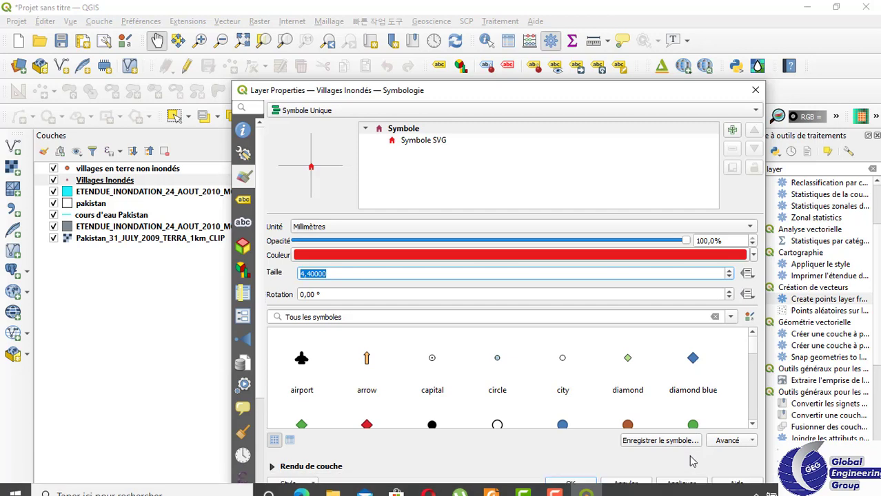
left_click(687, 483)
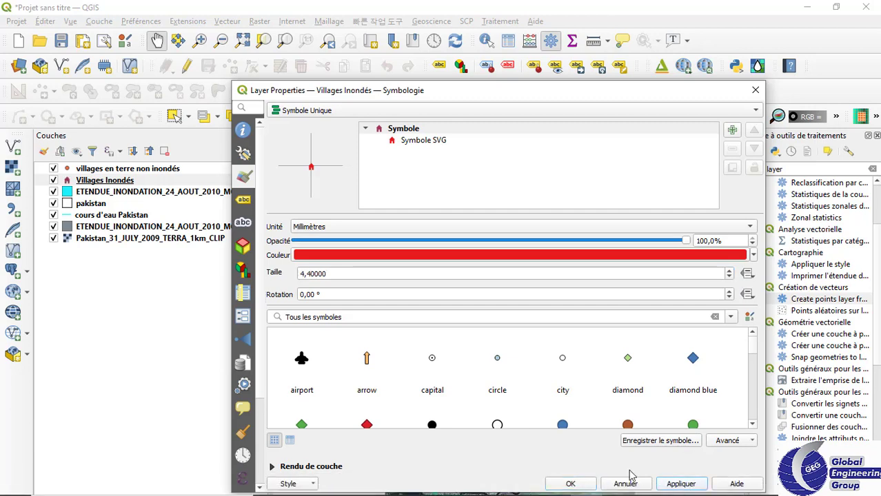
left_click(569, 483)
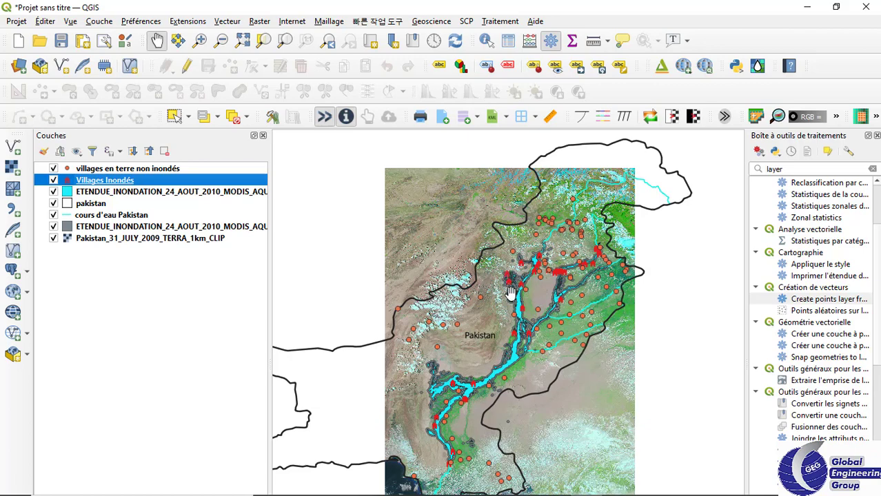
Step: Set the fill colour of the villages en terre non inondés marker to bright blue
left_click(166, 169)
double_click(165, 171)
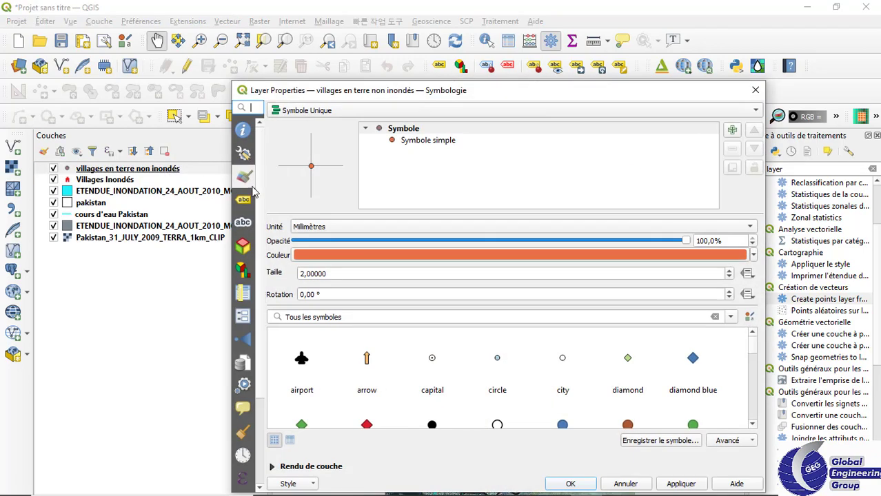
left_click(415, 141)
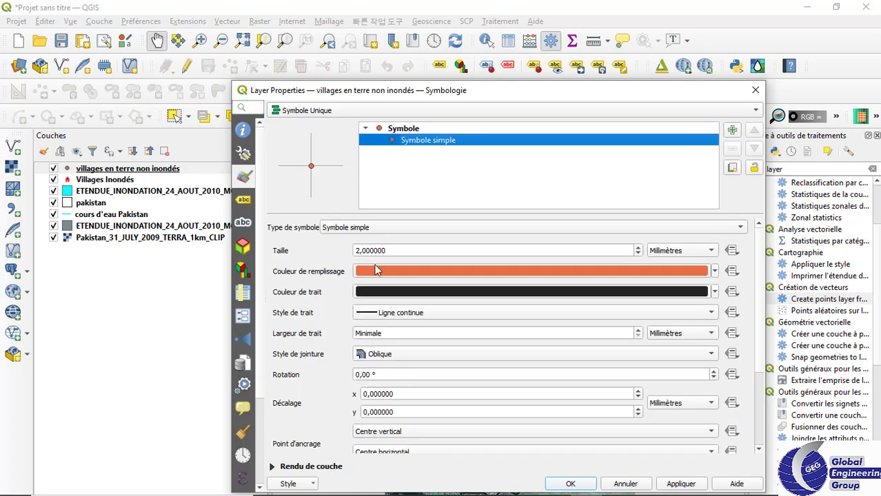
left_click(715, 272)
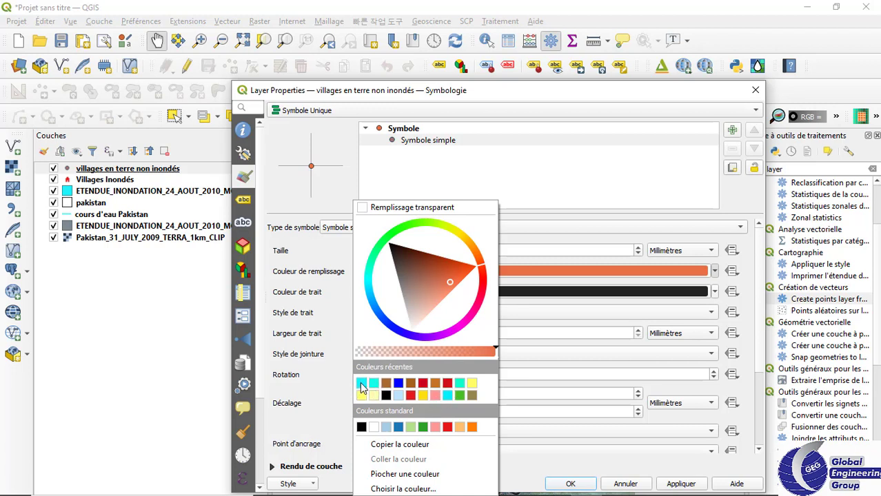
left_click(383, 319)
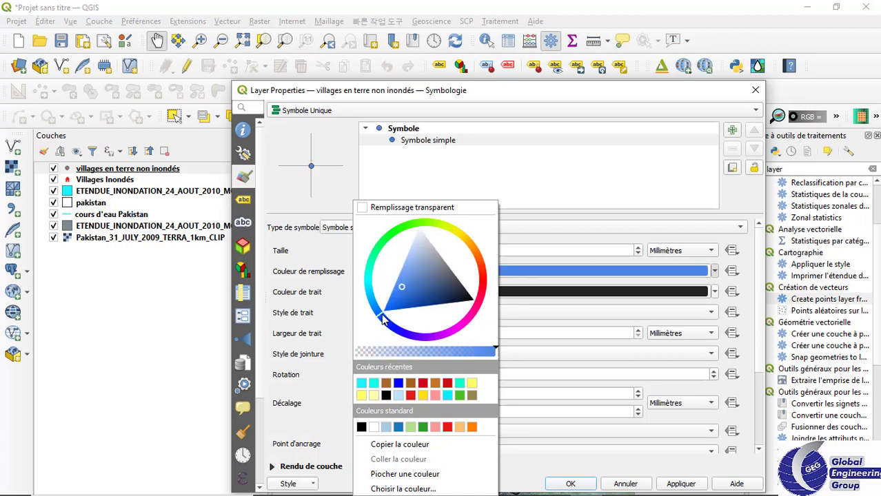
left_click(390, 305)
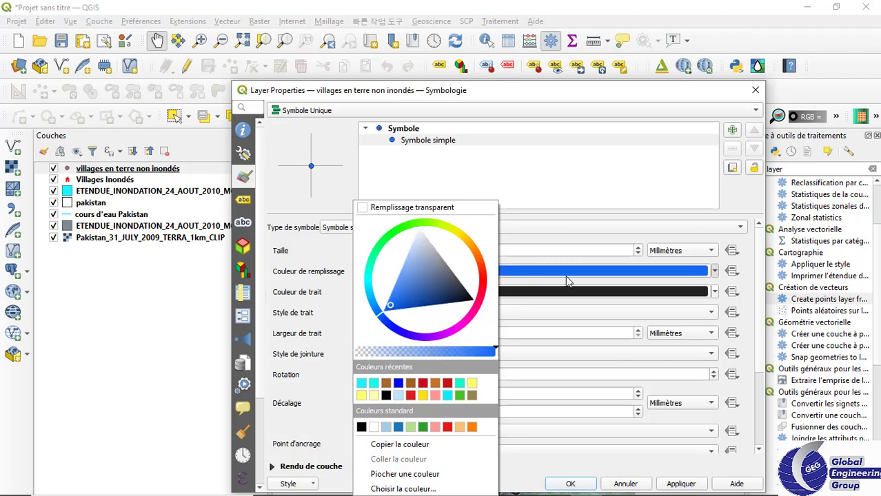
left_click(582, 177)
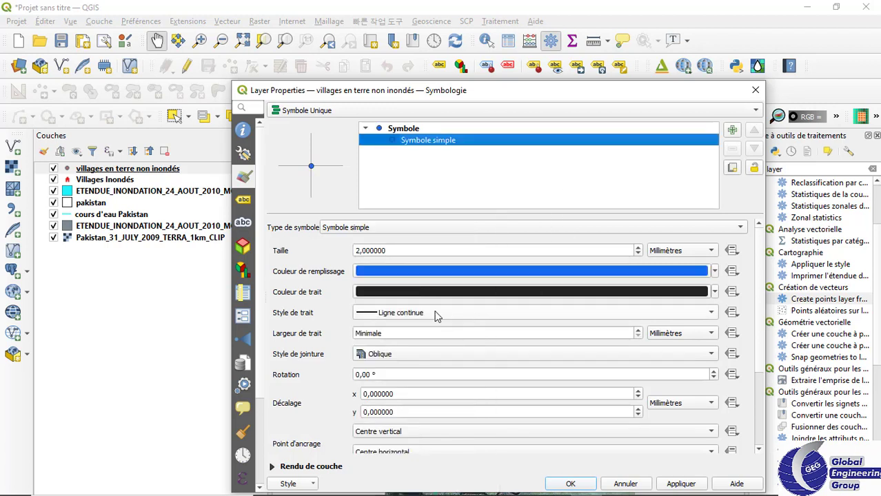
Step: Change the villages en terre non inondés marker to an SVG symbol using the same plain small house image
left_click(573, 229)
left_click(456, 238)
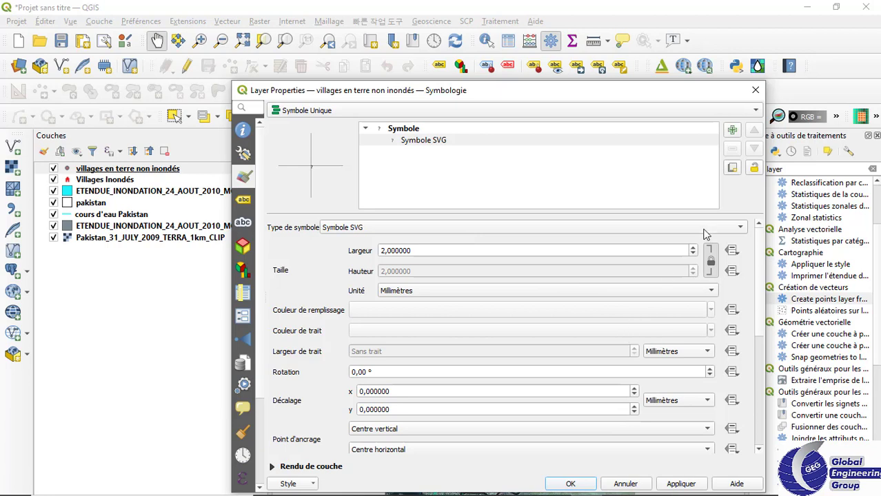
scroll(764, 269, "down", 3)
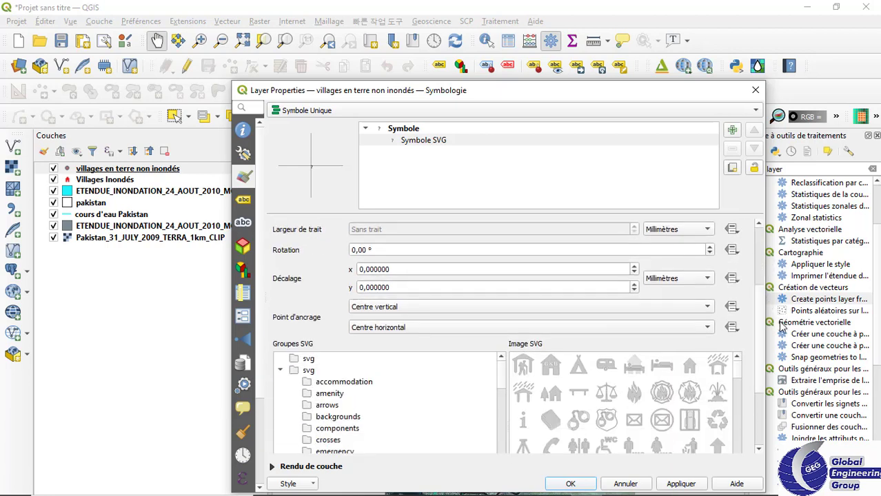
left_click(686, 371)
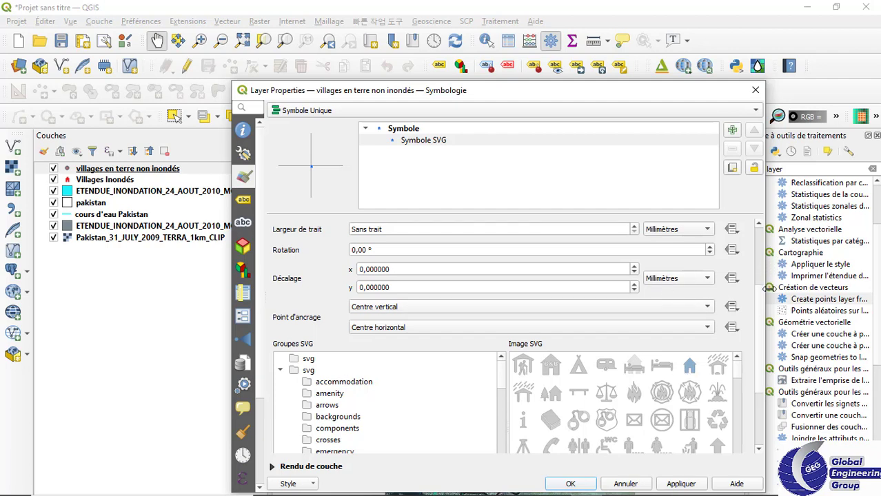
Step: Set the villages en terre non inondés house symbol to 4.4 mm wide and high and apply it
scroll(755, 276, "up", 3)
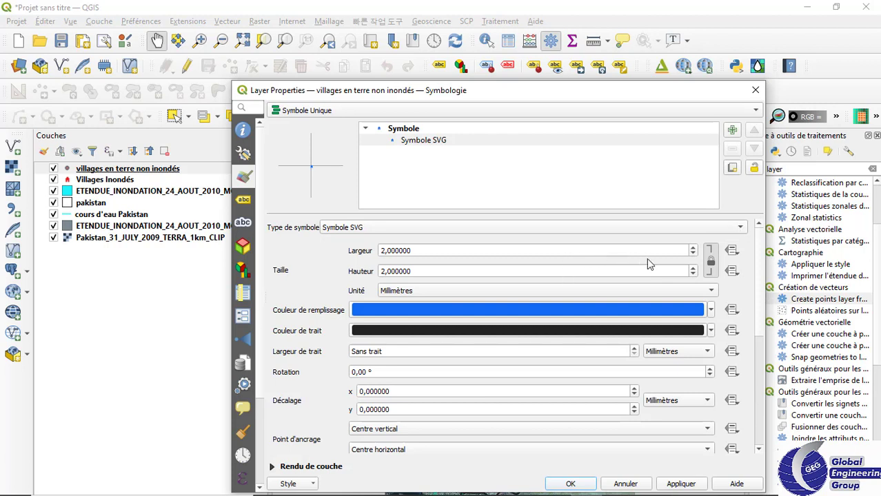
left_click(693, 248)
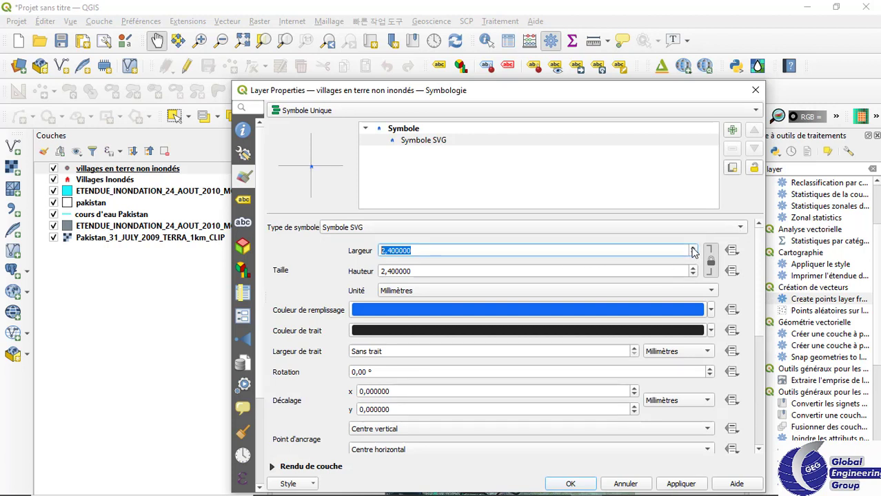
left_click(693, 248)
left_click(693, 248)
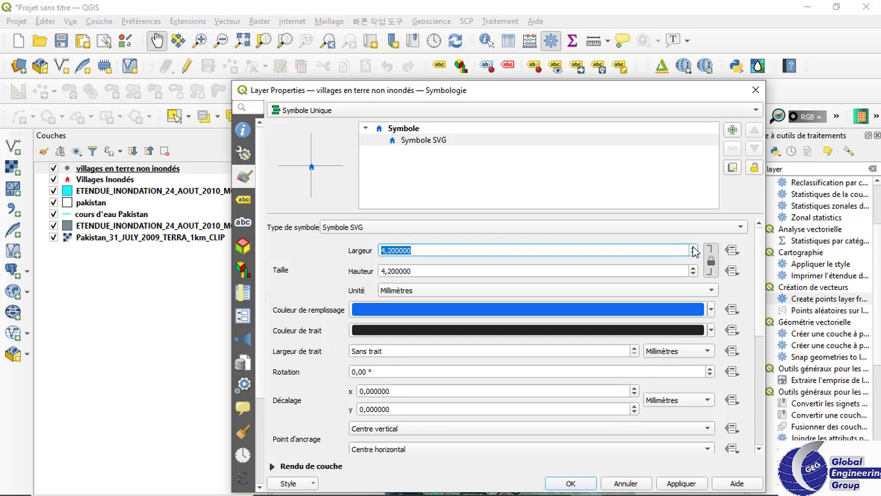
left_click(680, 483)
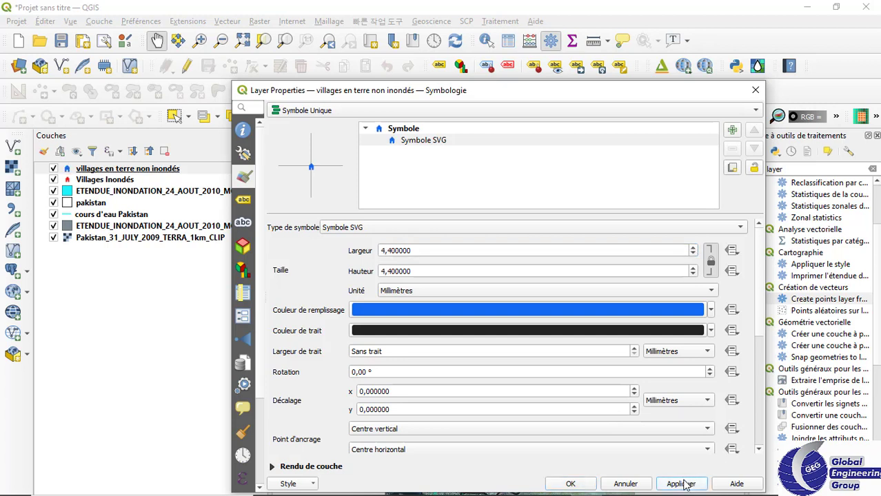
Step: Add simple labels based on the NOM field to the villages en terre non inondés layer and apply them
left_click(245, 201)
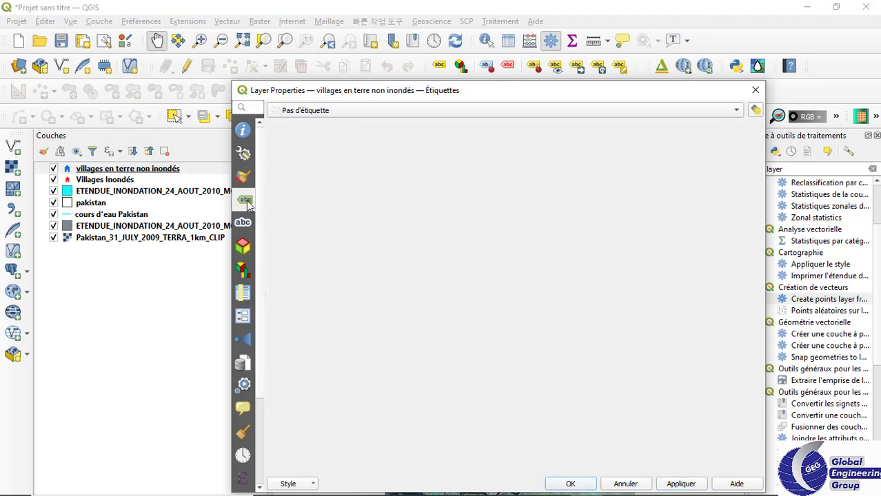
left_click(459, 107)
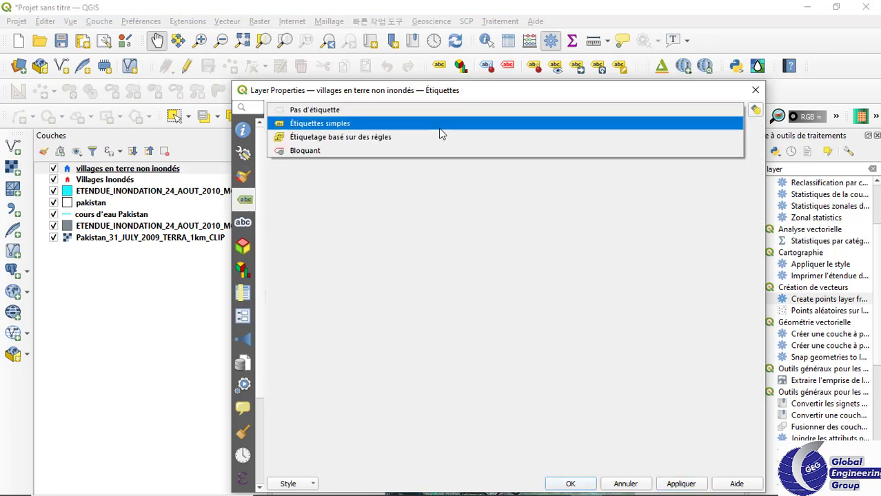
left_click(441, 133)
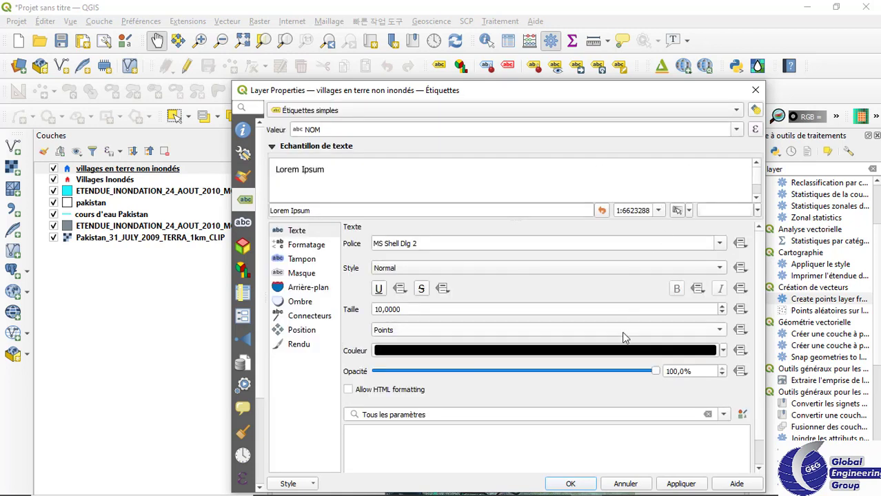
left_click(681, 484)
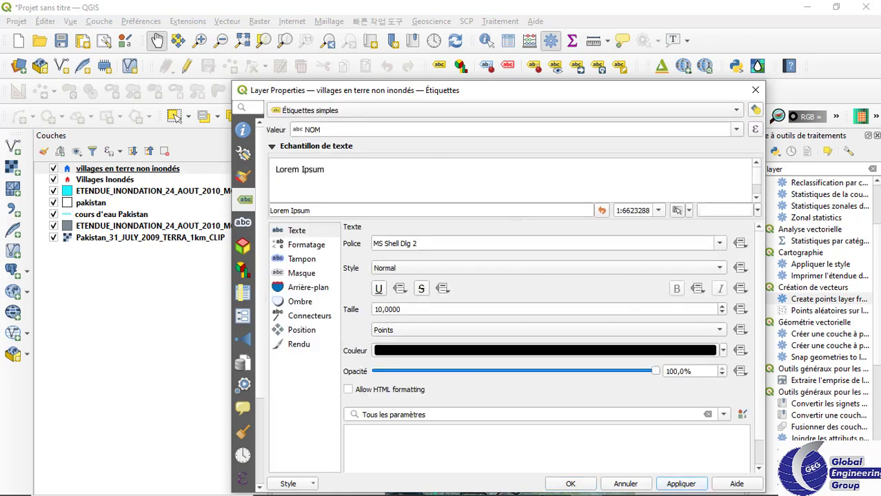
mouse_move(582, 477)
left_click(570, 483)
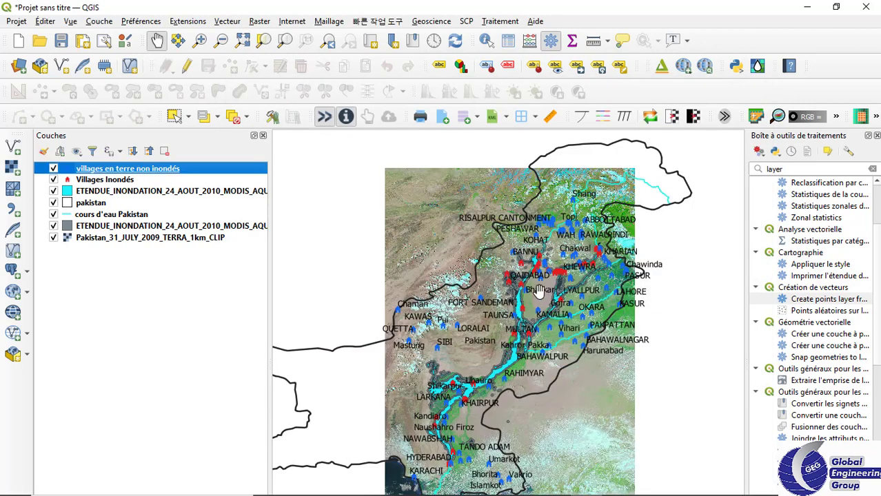
left_click_drag(540, 255, 477, 466)
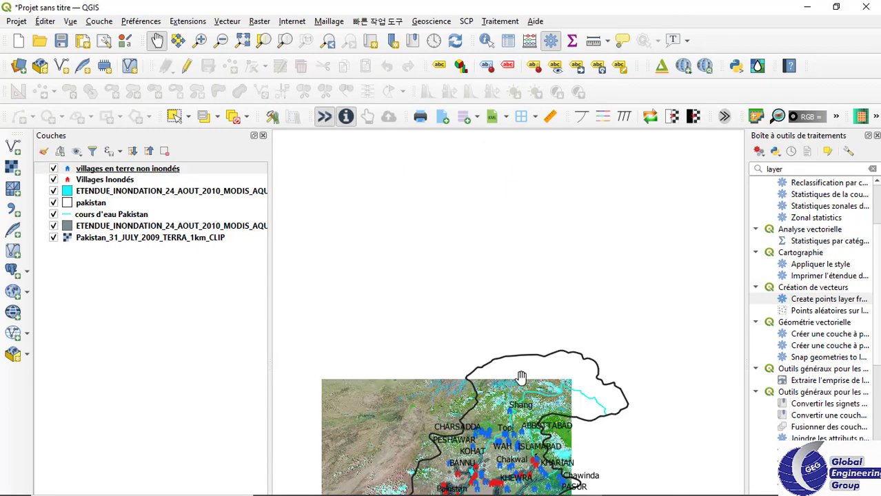
left_click_drag(521, 377, 611, 126)
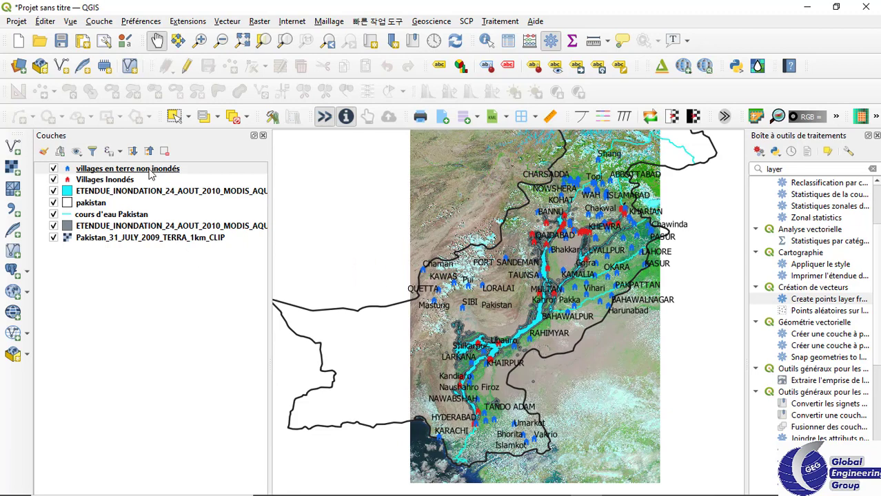
Step: Turn off the labels of the villages en terre non inondés layer and apply the change
left_click(146, 175)
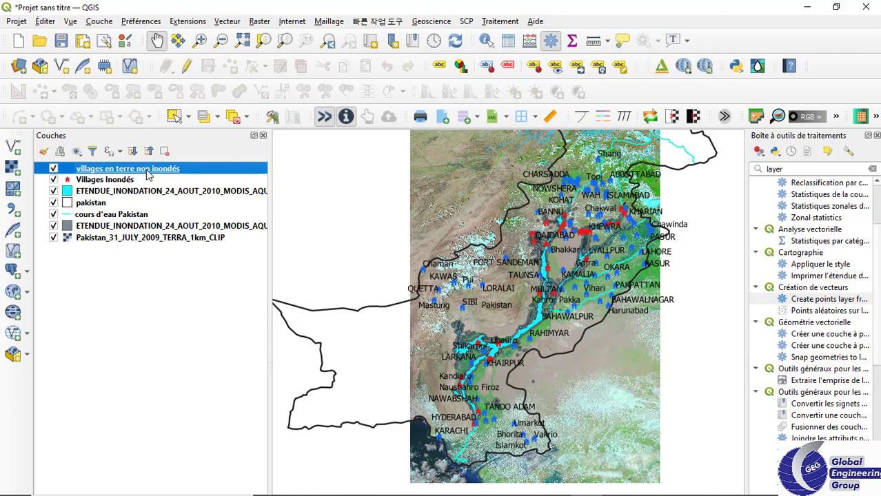
double_click(147, 175)
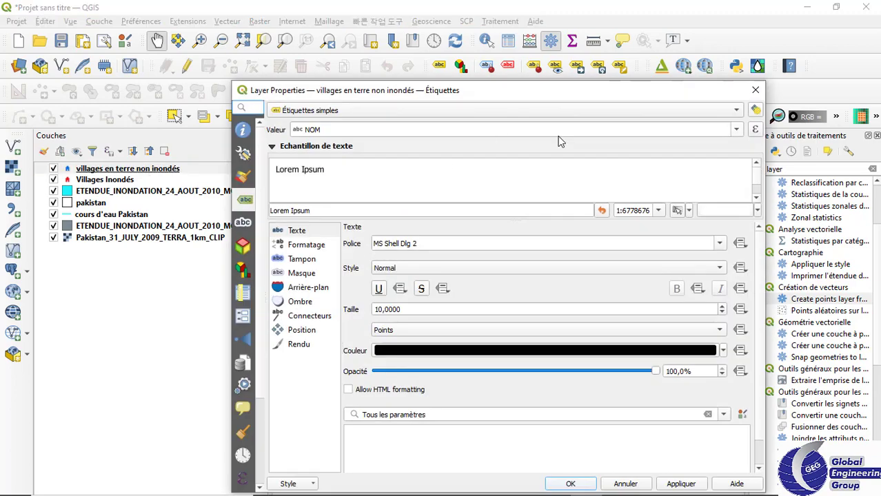
left_click(604, 113)
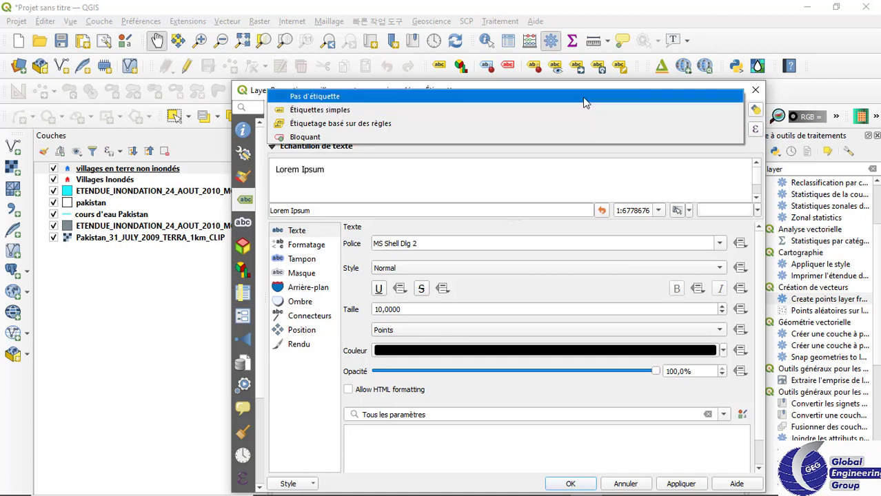
left_click(583, 99)
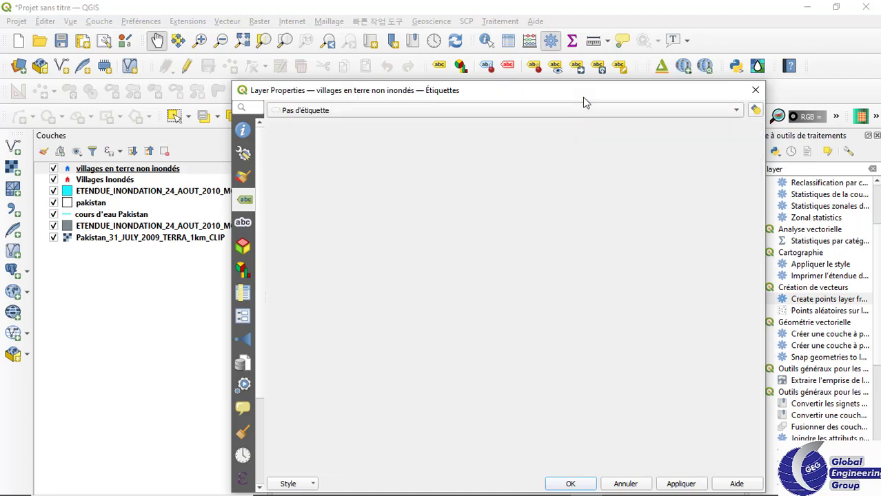
left_click(682, 486)
left_click(588, 485)
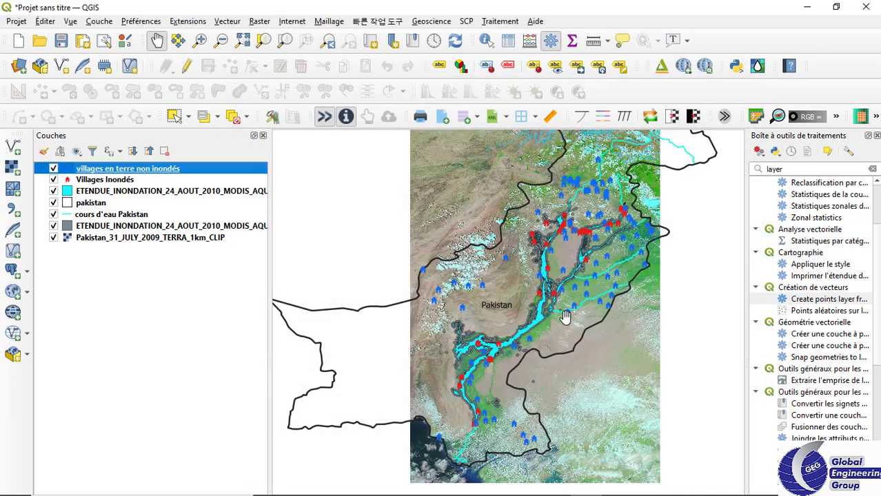
Step: Hide the Pakistan_31_JULY_2009_TERRA_1km_CLIP raster so only the vector layers are drawn on the map
left_click_drag(564, 316, 565, 312)
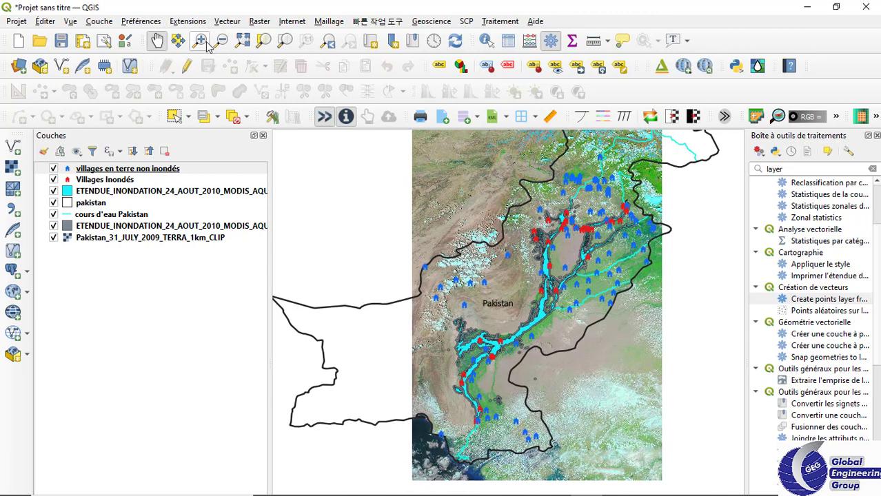
left_click(243, 43)
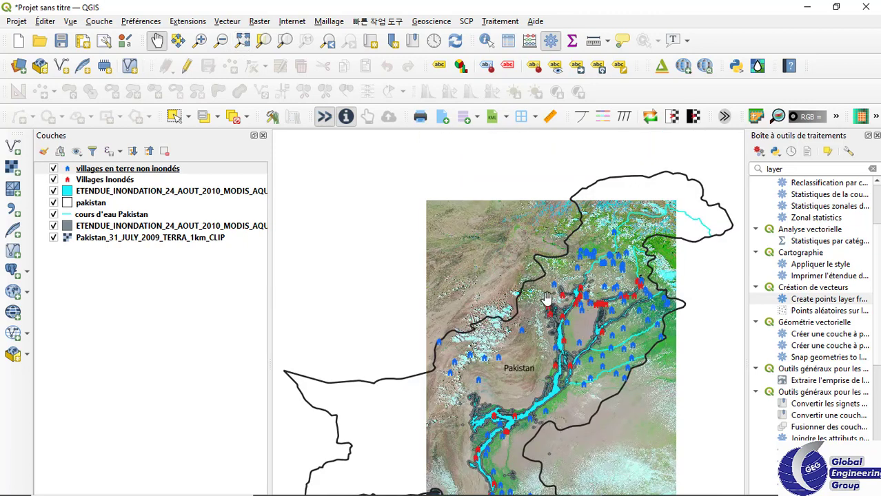
left_click_drag(557, 306, 513, 247)
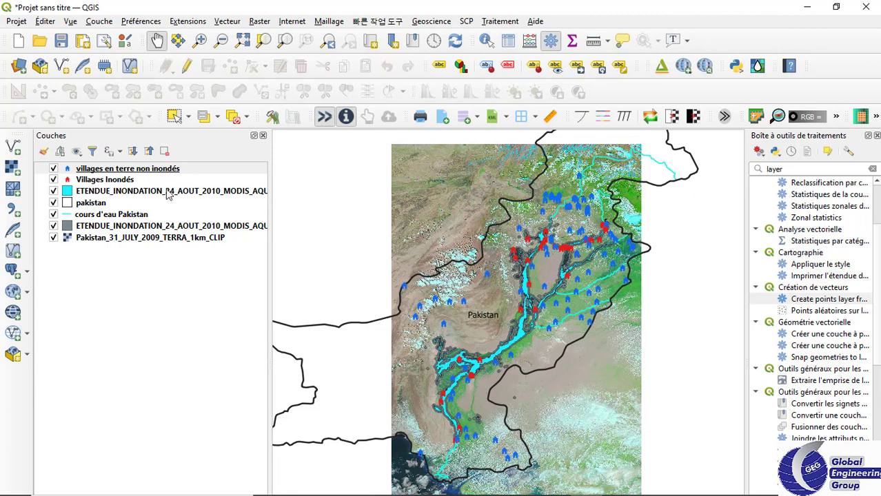
left_click(54, 237)
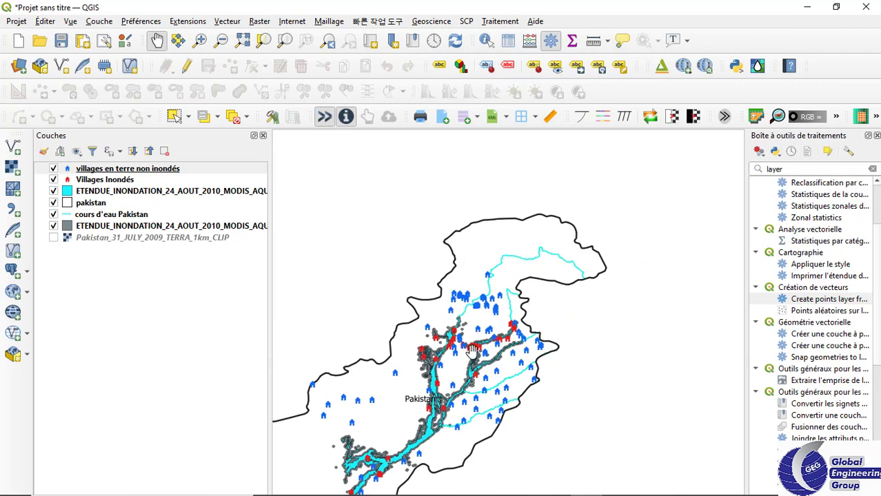
left_click_drag(506, 330, 575, 293)
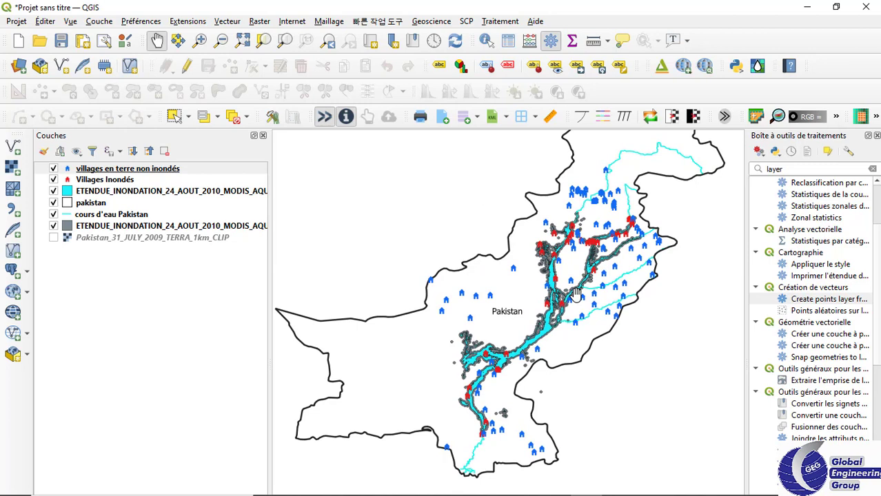